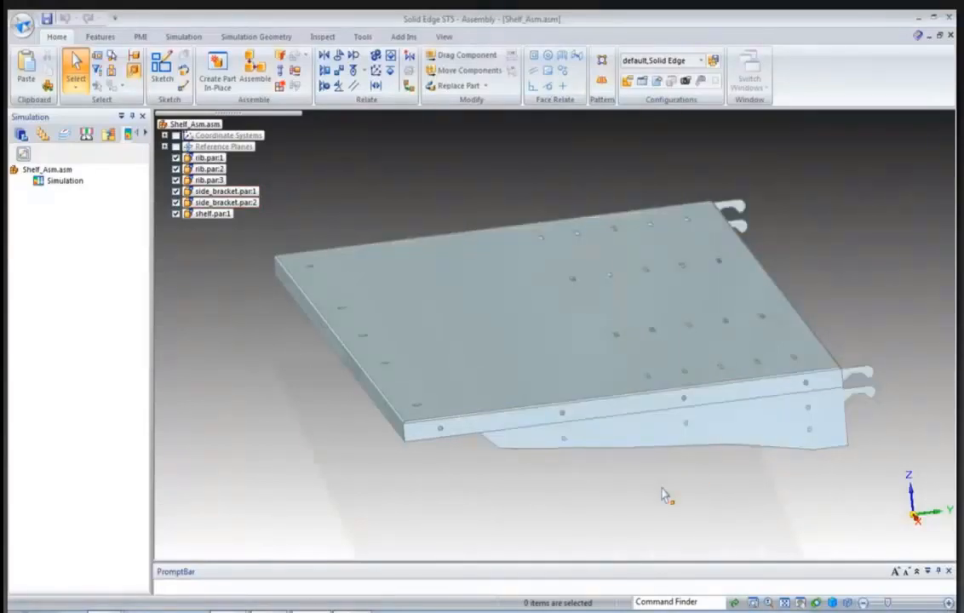
{"action": "middle_click_drag", "start_coordinate": [663, 489], "coordinate": [855, 301]}
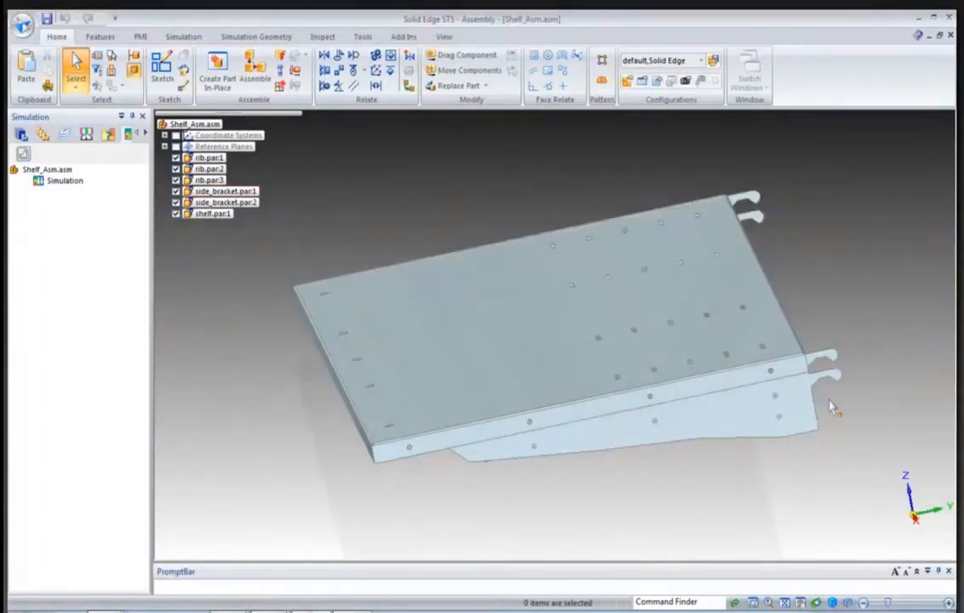
{"action": "middle_click_drag", "start_coordinate": [814, 407], "coordinate": [771, 410]}
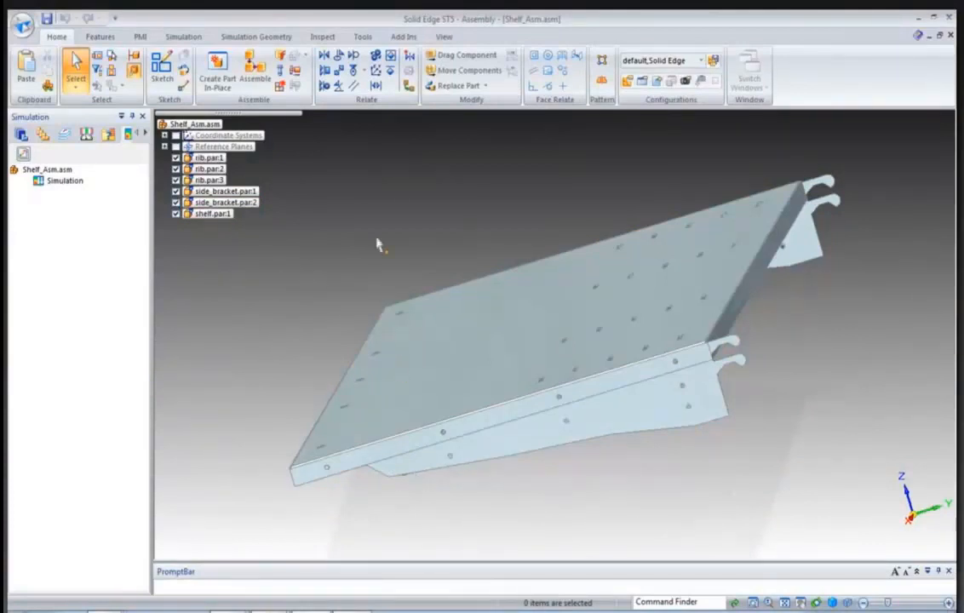
{"action": "middle_click_drag", "start_coordinate": [377, 238], "coordinate": [413, 216]}
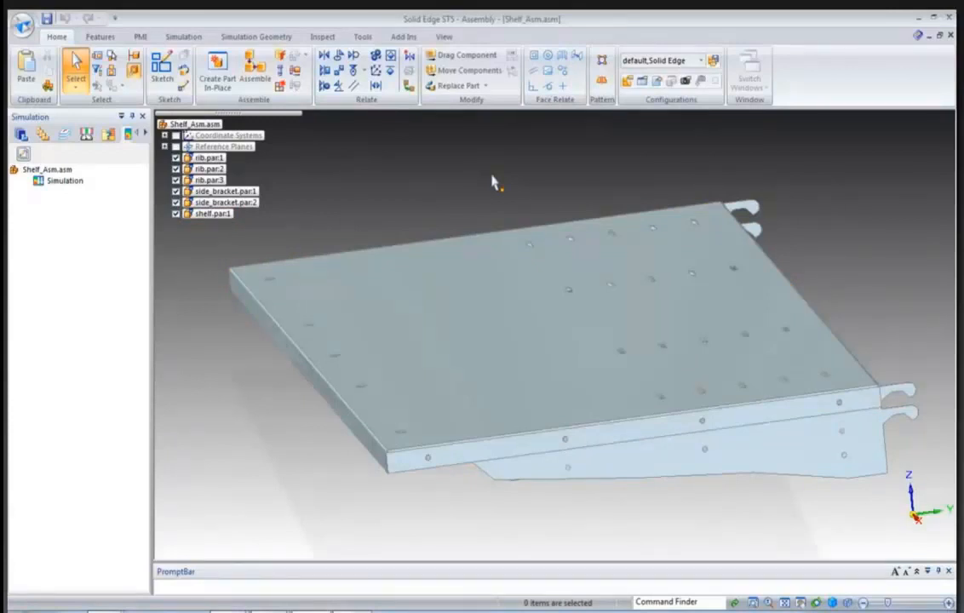
Open shelf.par:1 for in-place editing from the assembly and switch it to the Simplify model.
{"action": "left_click", "coordinate": [225, 214]}
{"action": "key", "text": "Delete"}
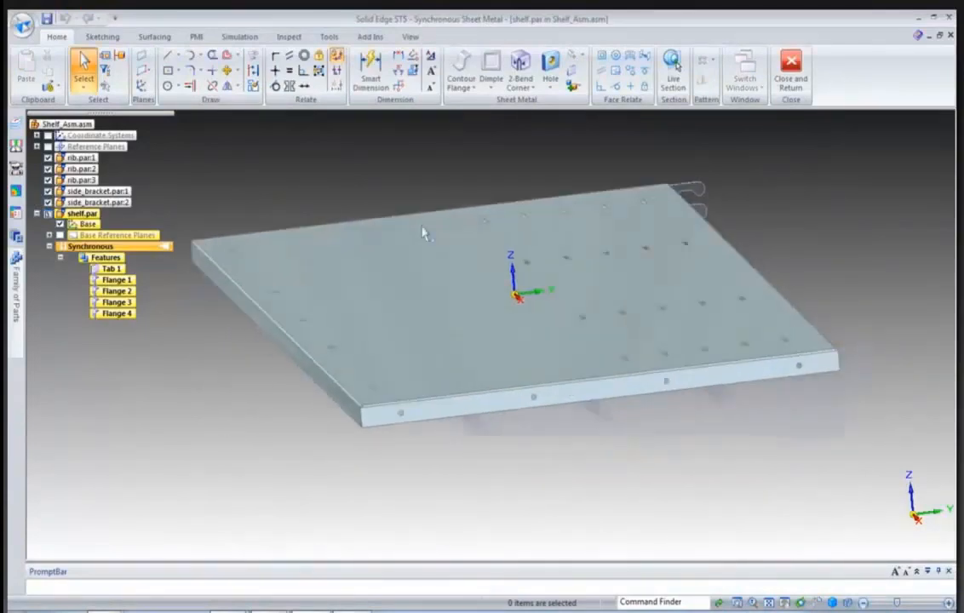
{"action": "left_click", "coordinate": [328, 37]}
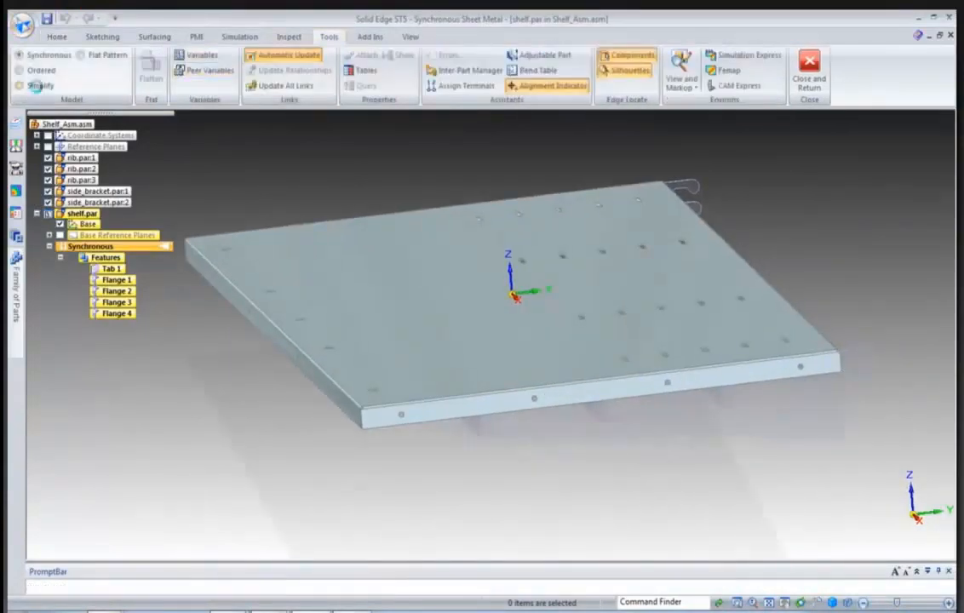
{"action": "left_click", "coordinate": [38, 85]}
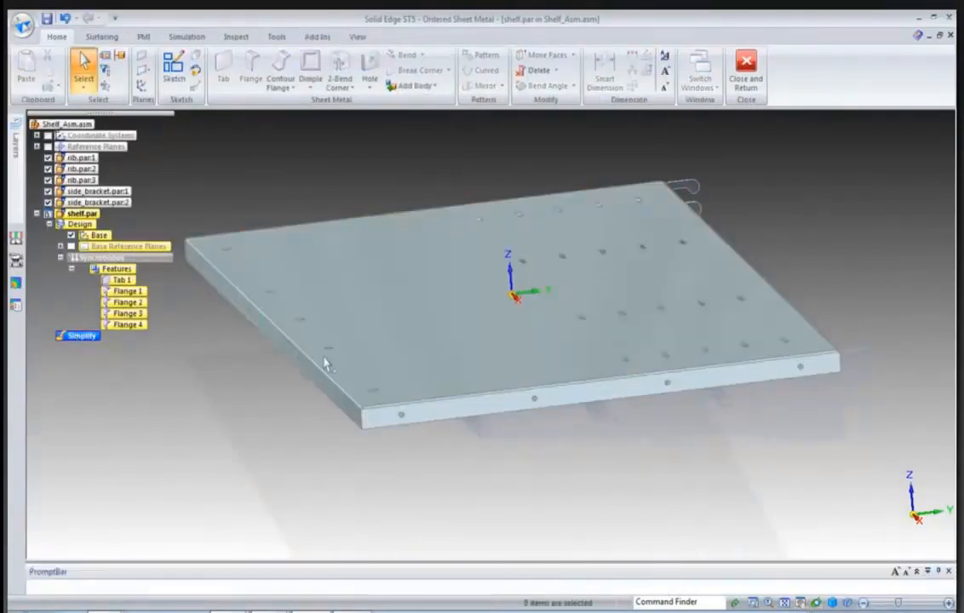
Delete the faces of the four columns of five slots in the shelf's top face to remove the slots.
{"action": "left_click", "coordinate": [831, 604]}
{"action": "left_click", "coordinate": [826, 550]}
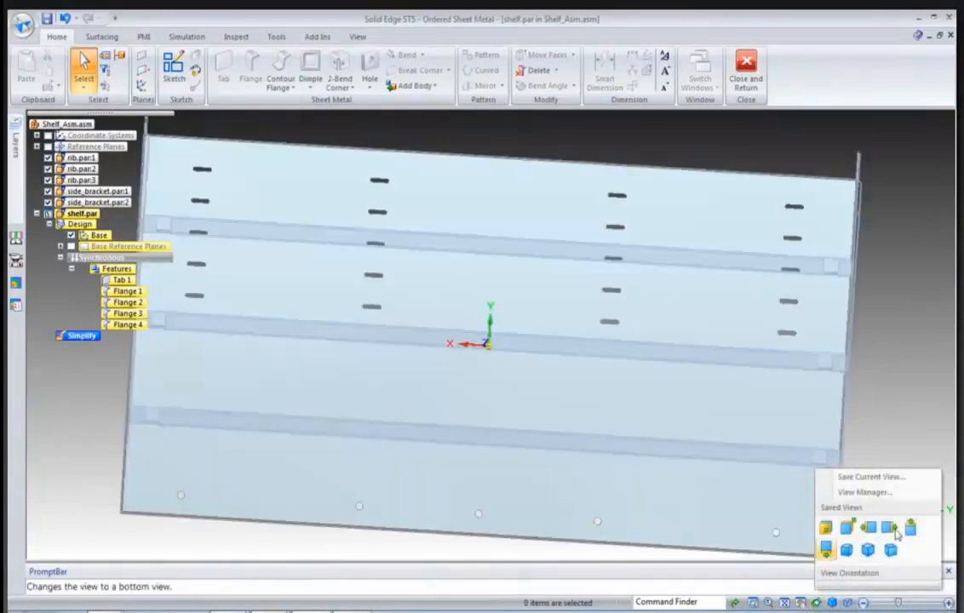
{"action": "left_click", "coordinate": [893, 530]}
{"action": "right_click", "coordinate": [483, 145]}
{"action": "left_click", "coordinate": [456, 117]}
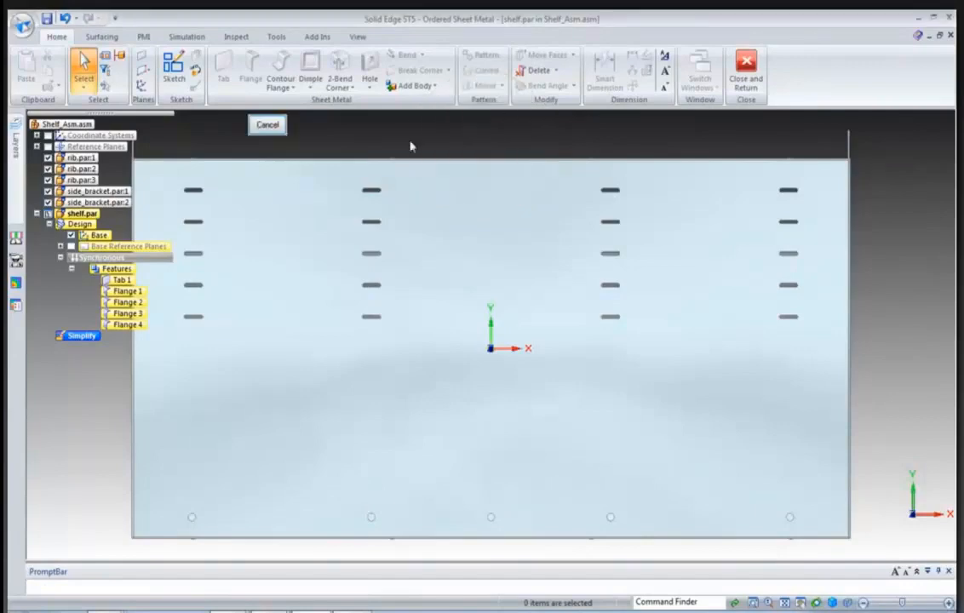
{"action": "left_click_drag", "start_coordinate": [184, 186], "coordinate": [800, 334]}
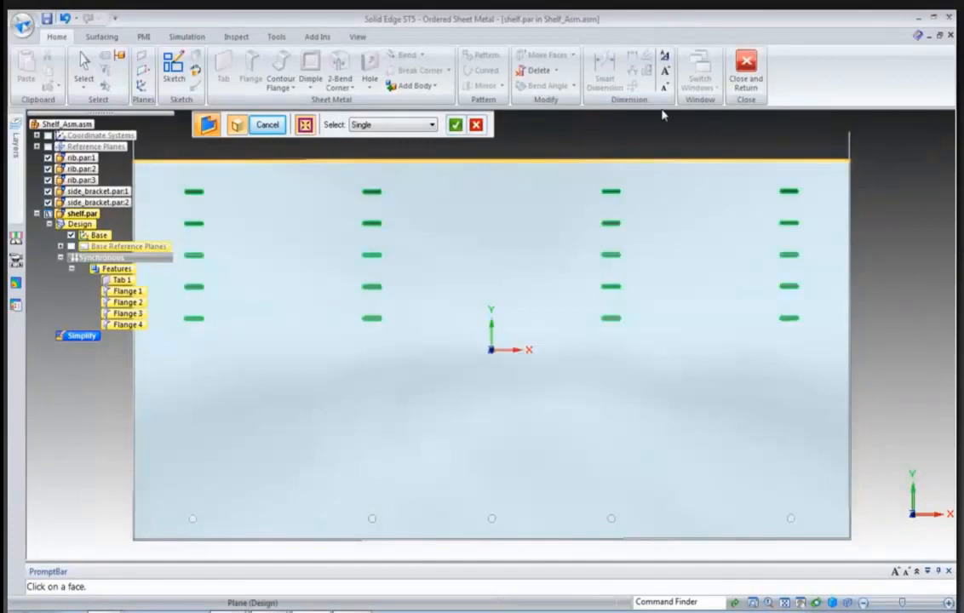
{"action": "middle_click_drag", "start_coordinate": [661, 117], "coordinate": [593, 153]}
{"action": "right_click", "coordinate": [480, 179]}
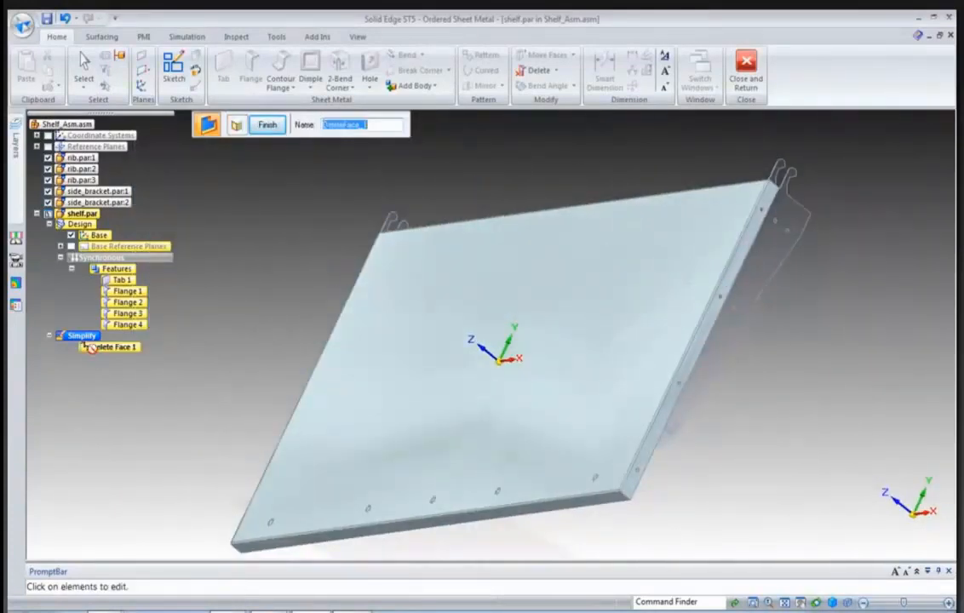
{"action": "left_click", "coordinate": [269, 125]}
{"action": "left_click", "coordinate": [267, 125]}
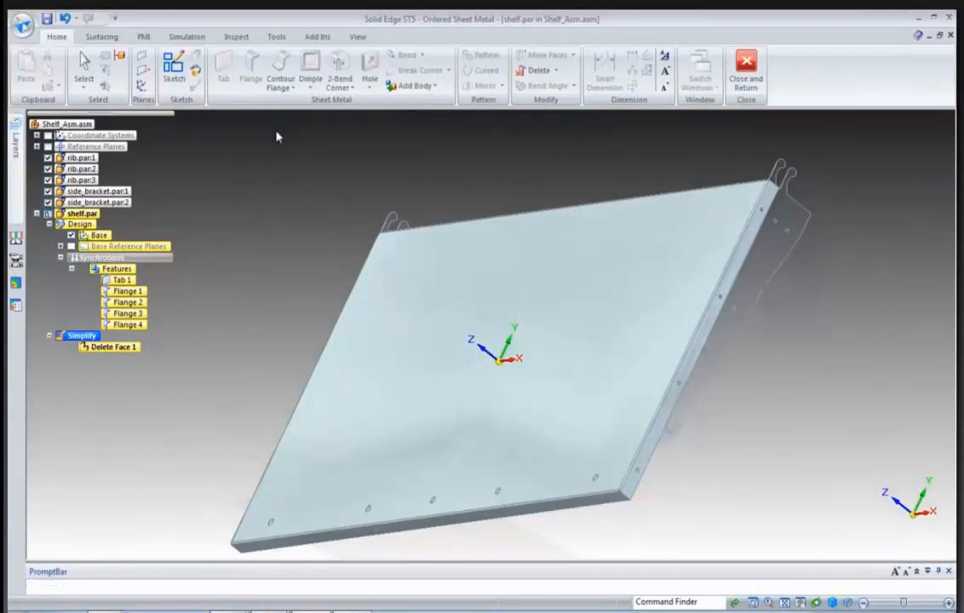
Delete all remaining holes in the shelf's flanges and along its front edge with the Delete Hole command.
{"action": "left_click", "coordinate": [831, 604]}
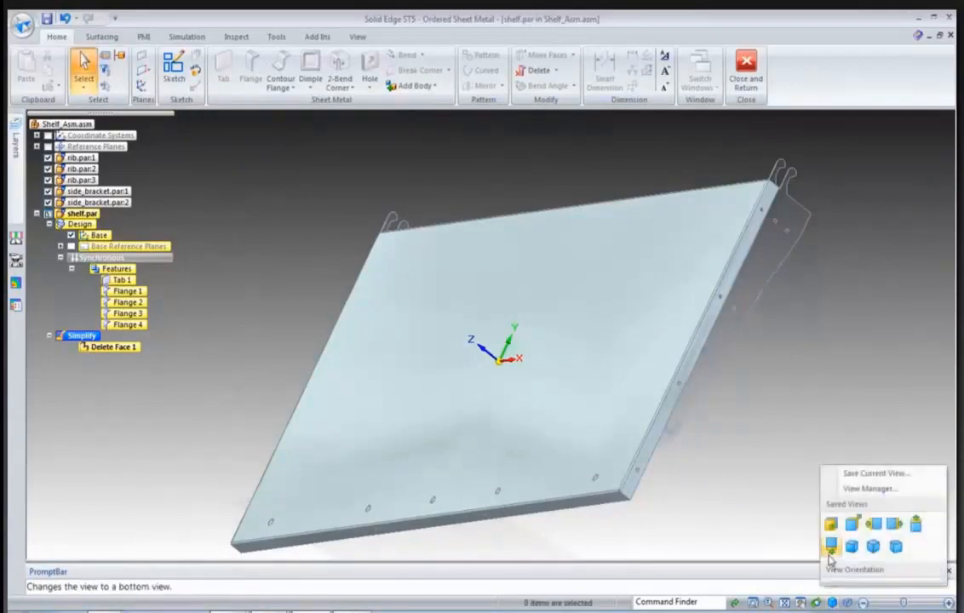
{"action": "left_click", "coordinate": [831, 548]}
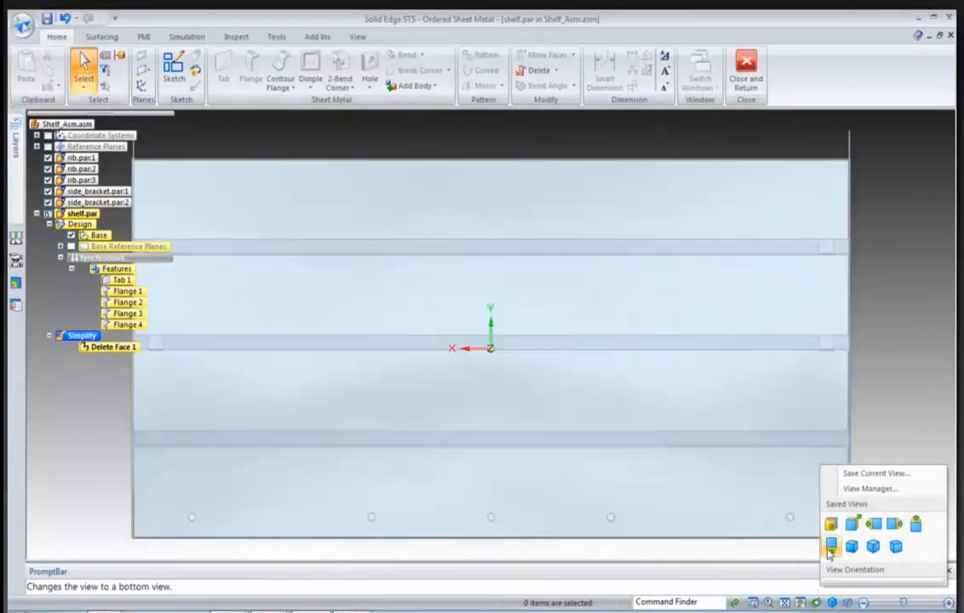
{"action": "left_click", "coordinate": [830, 528]}
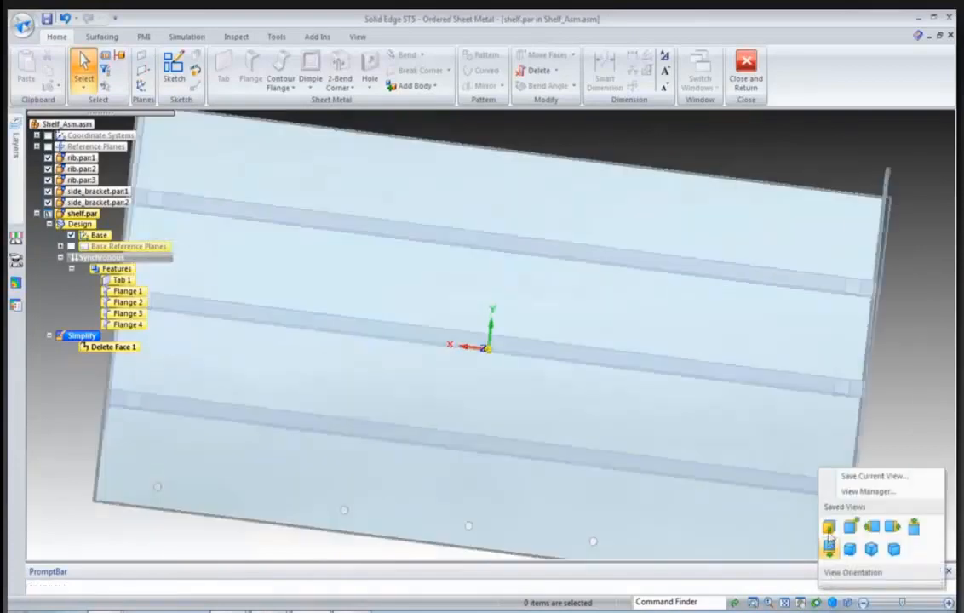
{"action": "right_click_drag", "start_coordinate": [432, 204], "coordinate": [437, 166]}
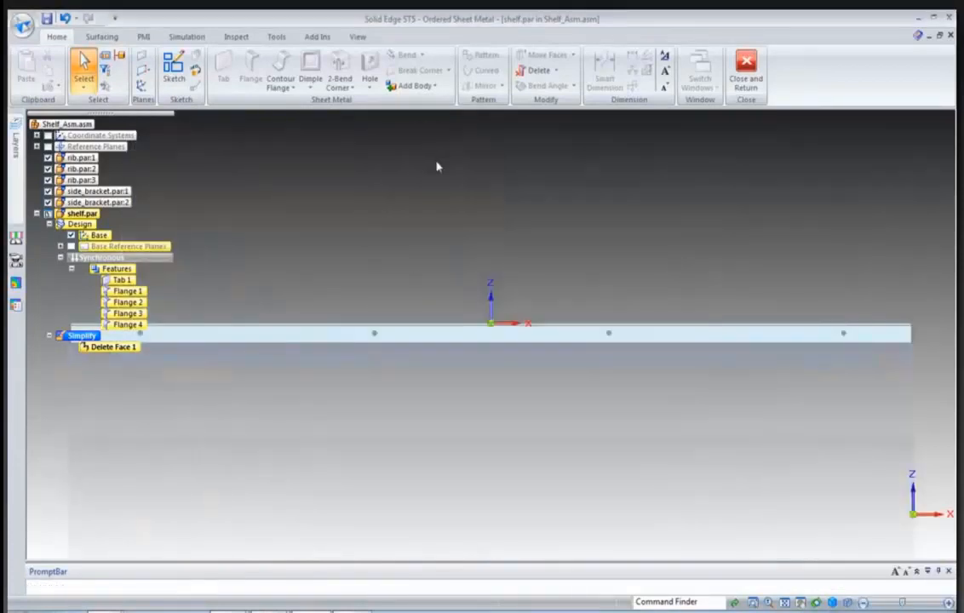
{"action": "left_click_drag", "start_coordinate": [613, 436], "coordinate": [914, 430]}
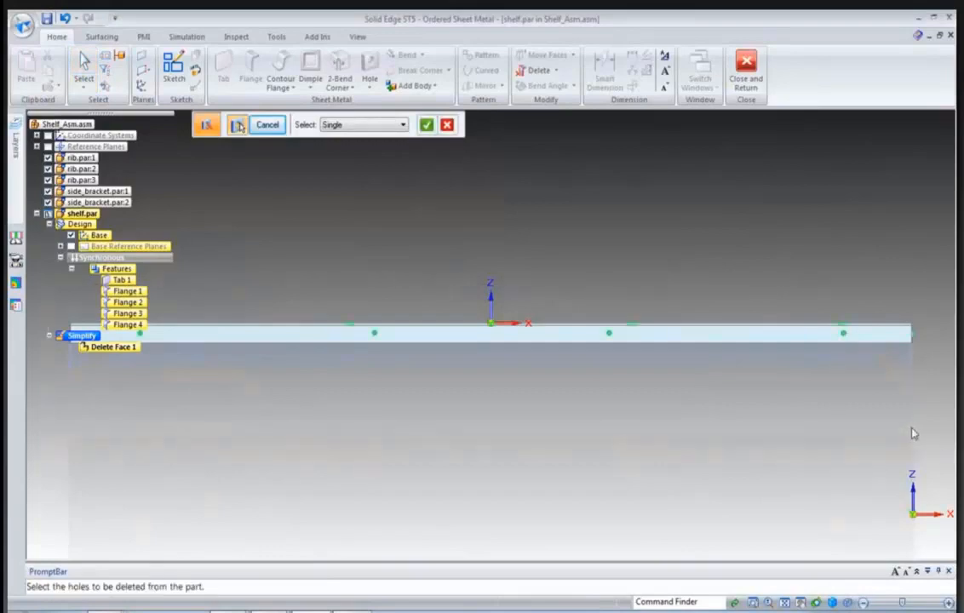
{"action": "key", "text": "ctrl+m"}
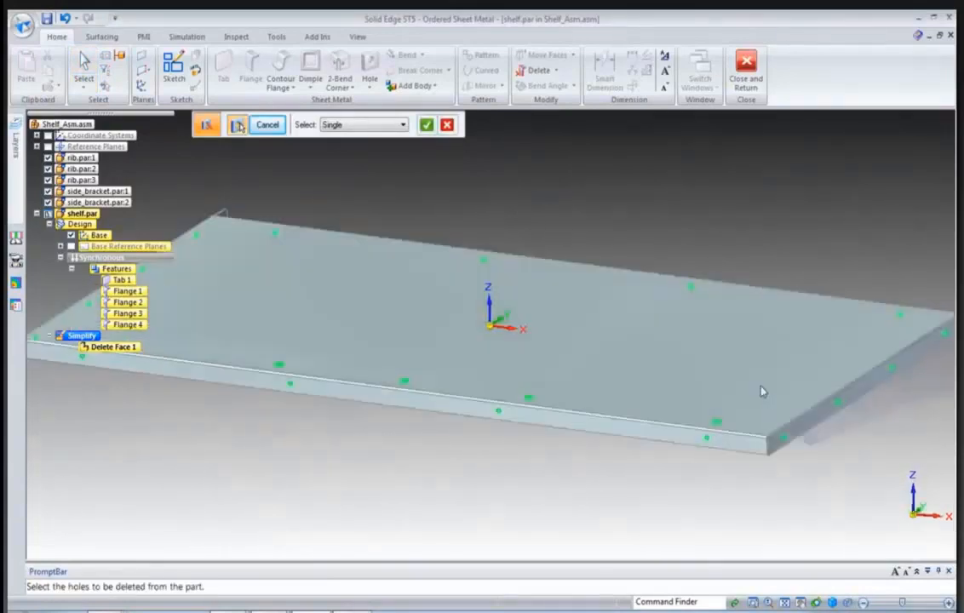
{"action": "left_click", "coordinate": [427, 125]}
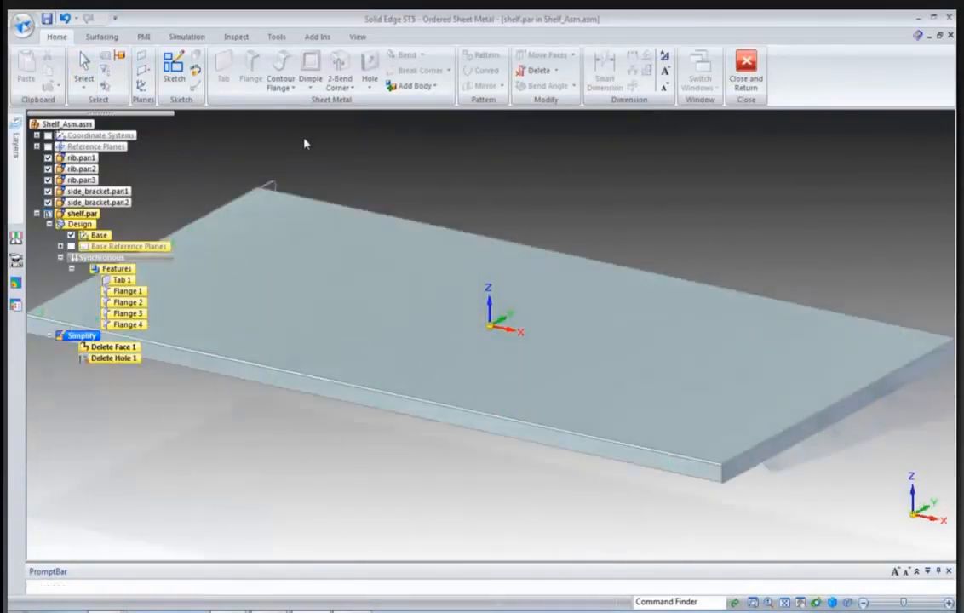
Create a mid-surface of the simplified shelf with an offset ratio of 0.500.
{"action": "middle_click_drag", "start_coordinate": [492, 341], "coordinate": [413, 145]}
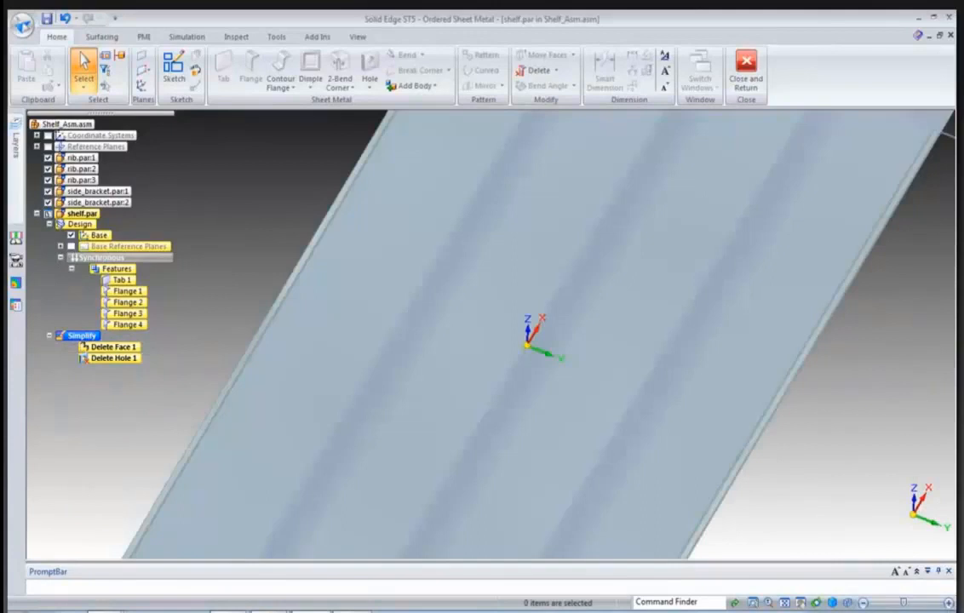
{"action": "scroll", "coordinate": [205, 320], "scroll_direction": "up", "scroll_amount": 2}
{"action": "scroll", "coordinate": [206, 321], "scroll_direction": "up", "scroll_amount": 3}
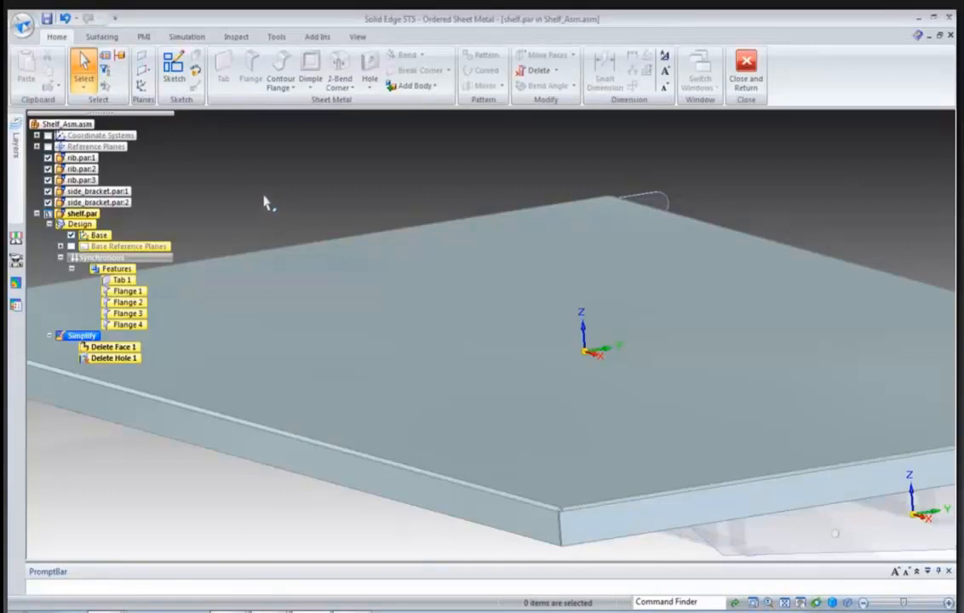
{"action": "left_click", "coordinate": [415, 87]}
{"action": "left_click", "coordinate": [417, 197]}
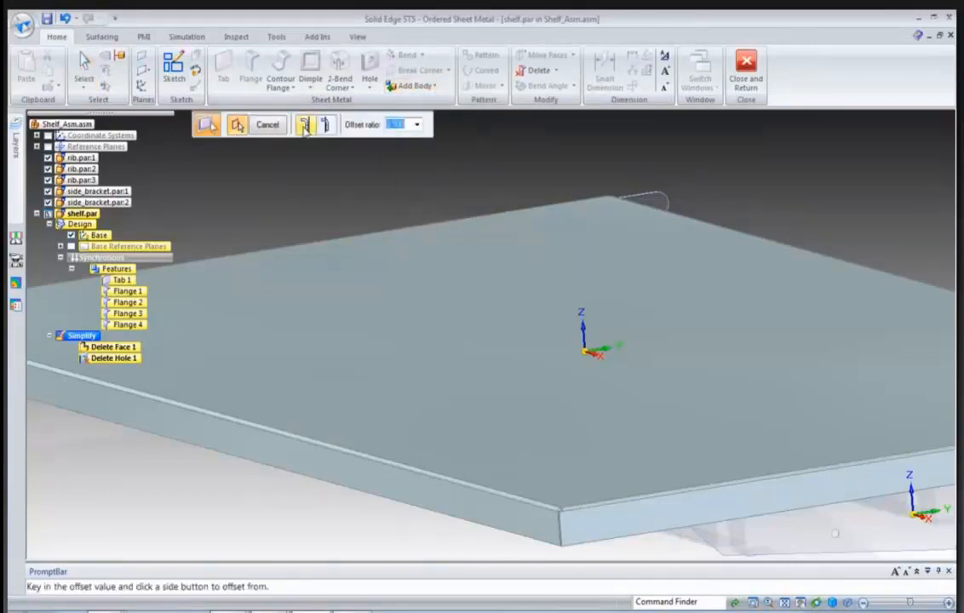
{"action": "left_click", "coordinate": [303, 126]}
{"action": "left_click", "coordinate": [269, 124]}
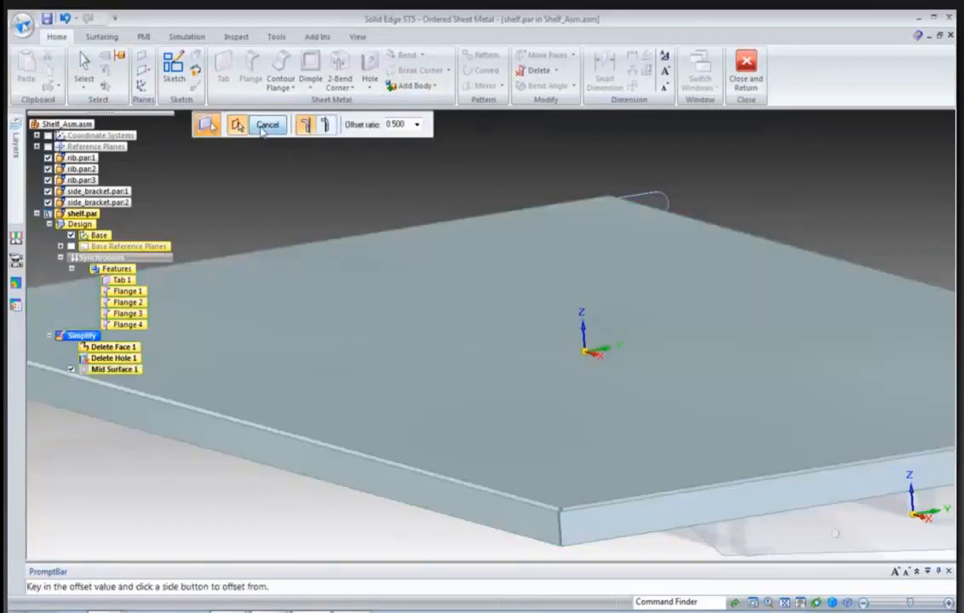
{"action": "key", "text": "Escape"}
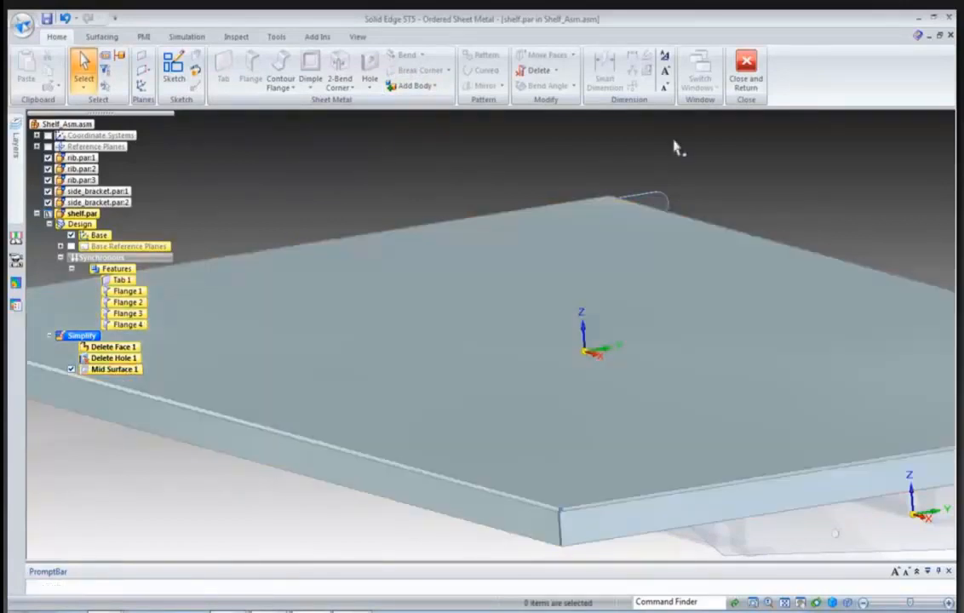
Return from the shelf to the assembly and open side_bracket.par:1 for in-place editing in the Simplify model.
{"action": "left_click", "coordinate": [741, 76]}
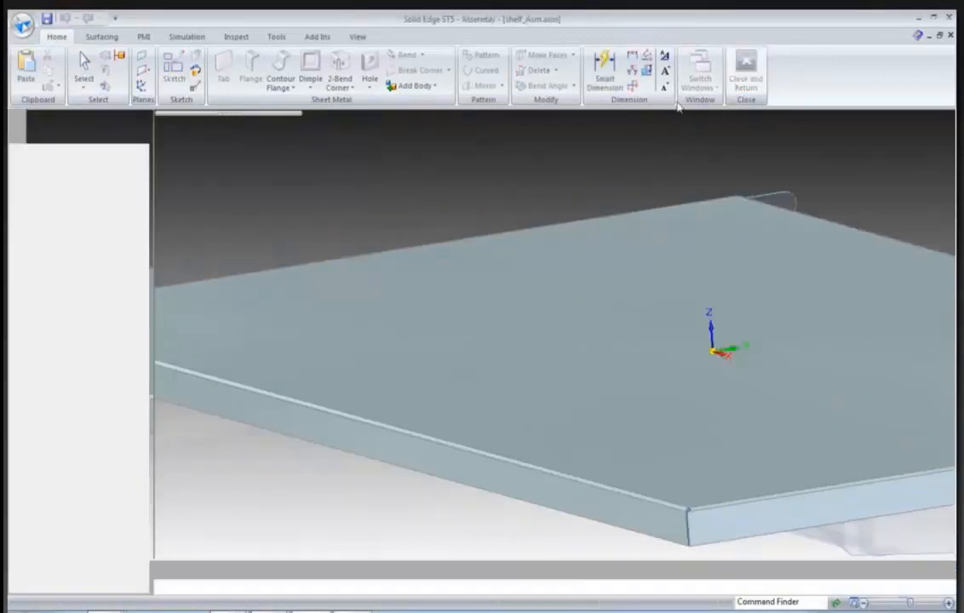
{"action": "left_click", "coordinate": [257, 37]}
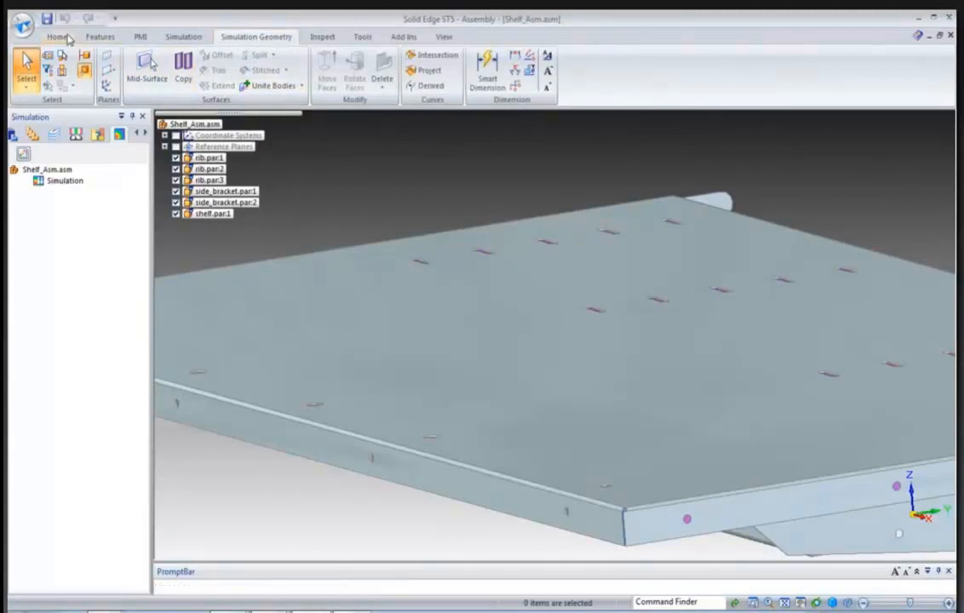
{"action": "left_click", "coordinate": [56, 37]}
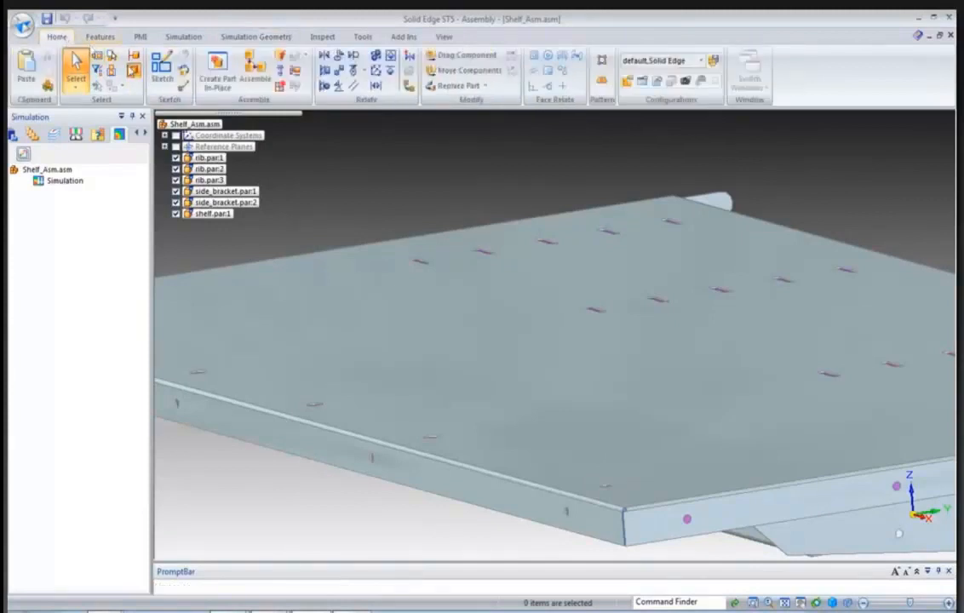
{"action": "left_click", "coordinate": [233, 193]}
{"action": "double_click", "coordinate": [234, 194]}
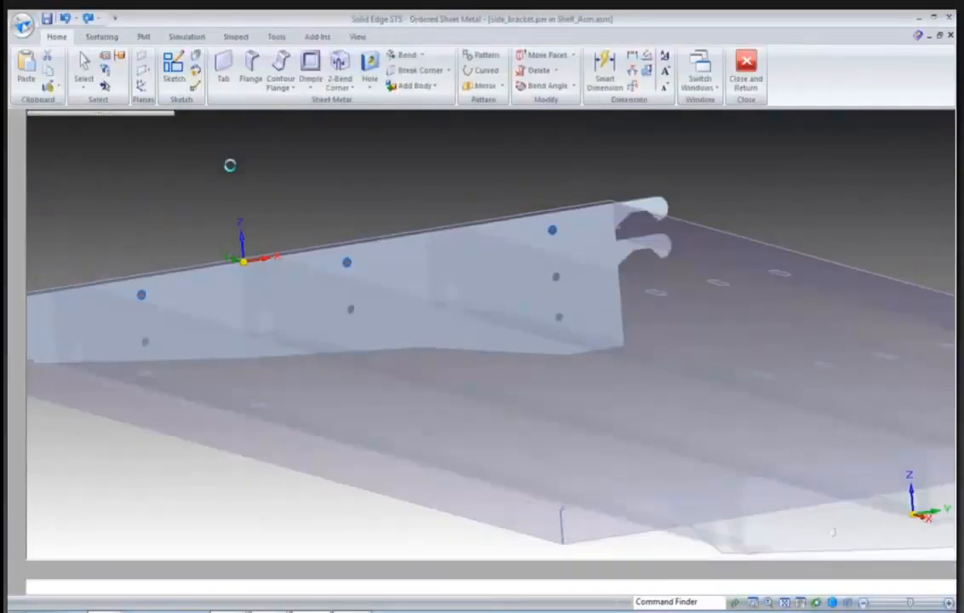
Delete all the round holes in the side bracket with the Delete Hole command.
{"action": "right_click_drag", "start_coordinate": [453, 208], "coordinate": [453, 174]}
{"action": "left_click_drag", "start_coordinate": [174, 234], "coordinate": [706, 416]}
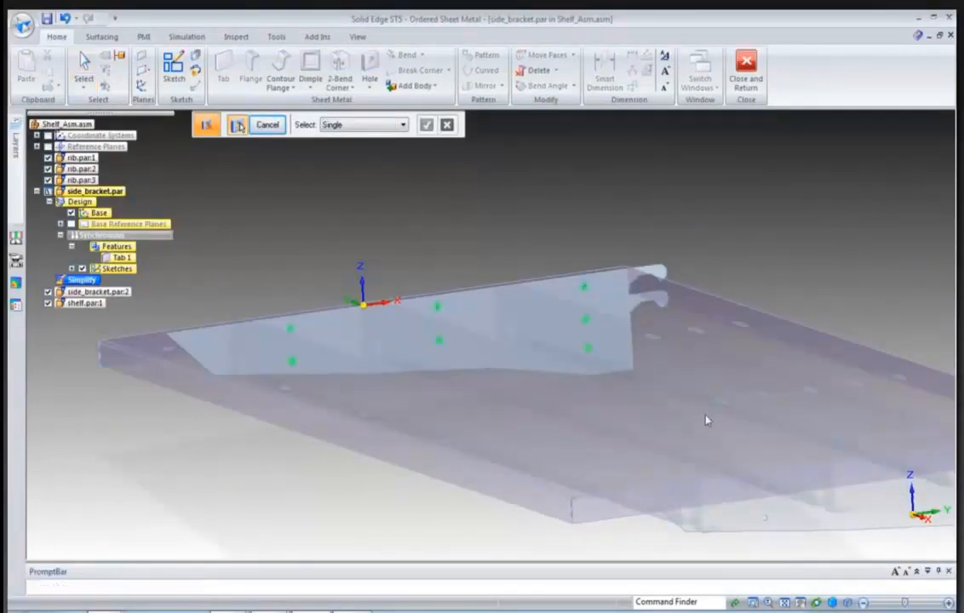
{"action": "right_click", "coordinate": [585, 205]}
{"action": "left_click", "coordinate": [264, 126]}
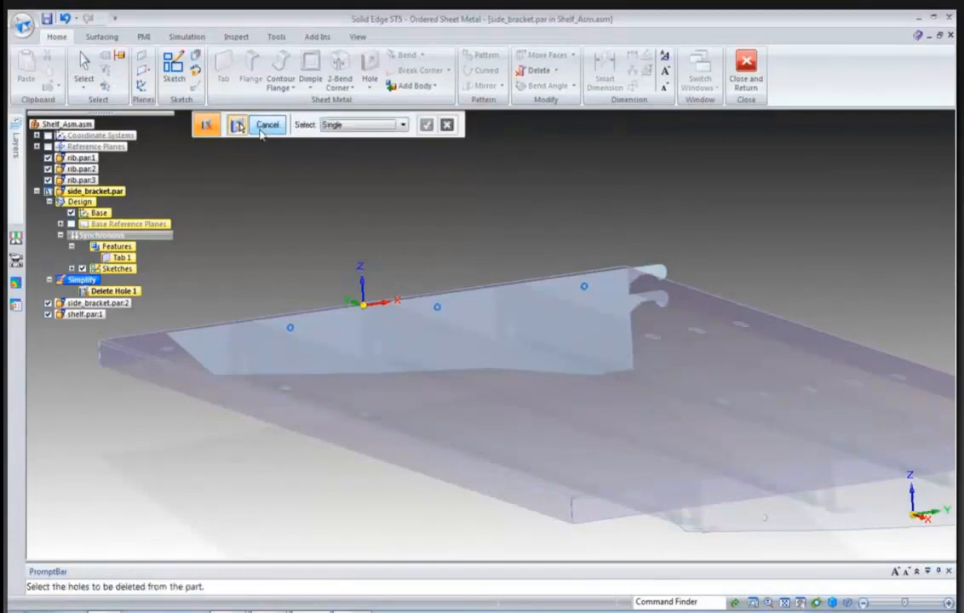
{"action": "left_click", "coordinate": [265, 127]}
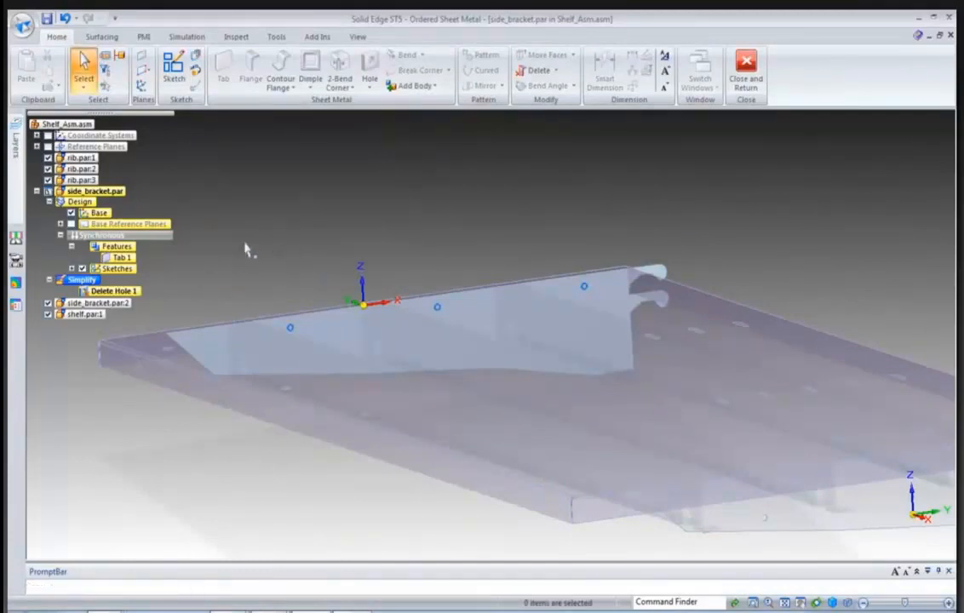
Create a mid-surface of the simplified side bracket.
{"action": "left_click", "coordinate": [389, 87]}
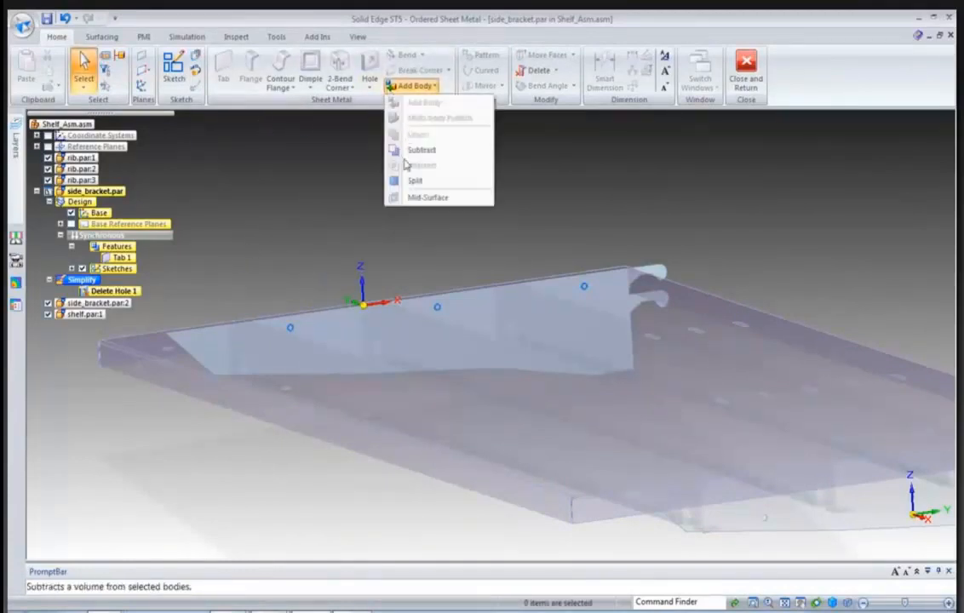
{"action": "left_click", "coordinate": [413, 175]}
{"action": "left_click", "coordinate": [306, 128]}
{"action": "left_click", "coordinate": [273, 127]}
{"action": "left_click", "coordinate": [277, 127]}
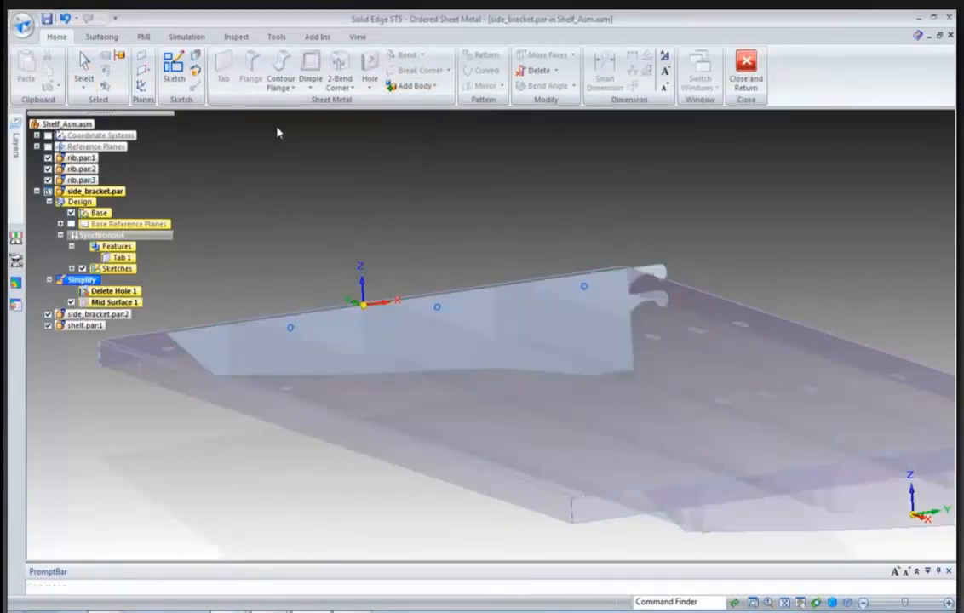
Open rib.par:1 from the assembly in the Simplify model and create its mid-surface.
{"action": "left_click", "coordinate": [743, 91]}
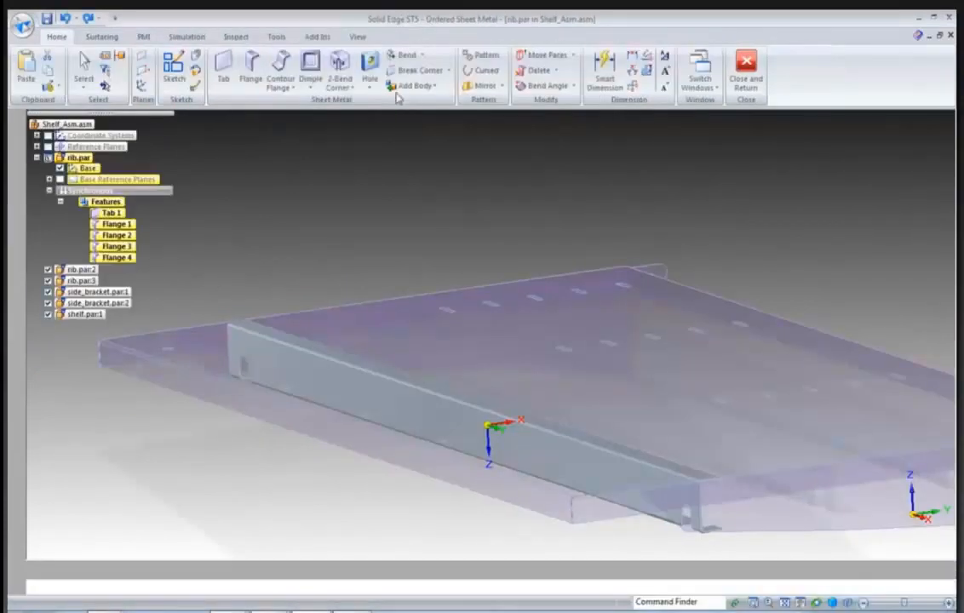
{"action": "left_click", "coordinate": [397, 87]}
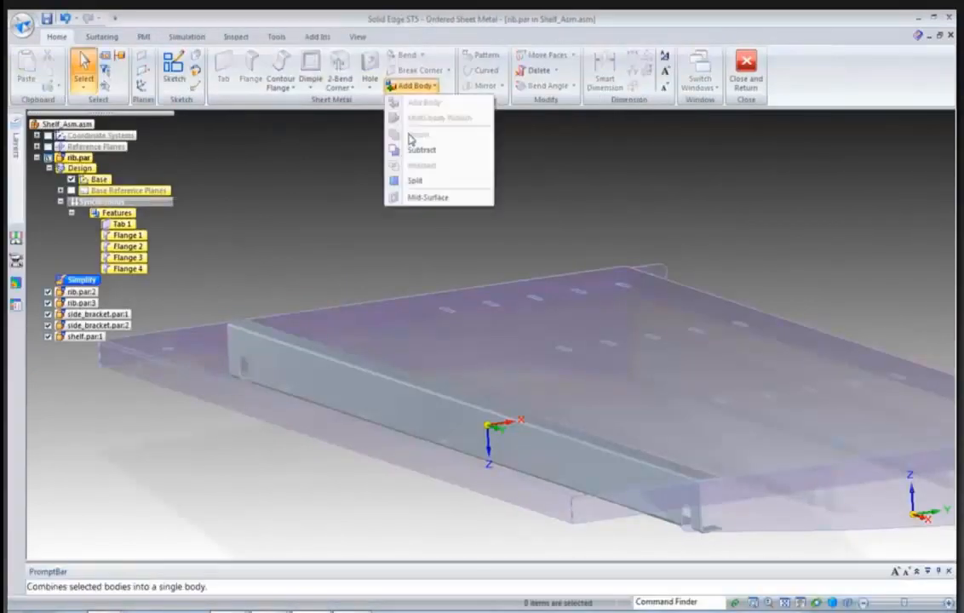
{"action": "left_click", "coordinate": [413, 143]}
{"action": "left_click", "coordinate": [268, 125]}
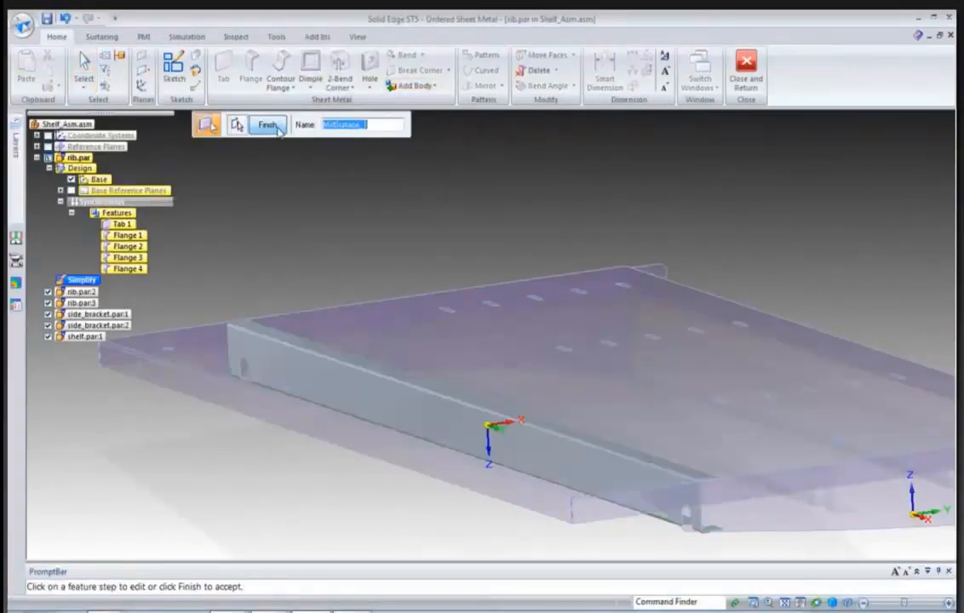
Finish the rib's mid-surface, returning to the assembly, and switch all parts of Shelf_Asm.asm to their simplified versions.
{"action": "left_click", "coordinate": [269, 125]}
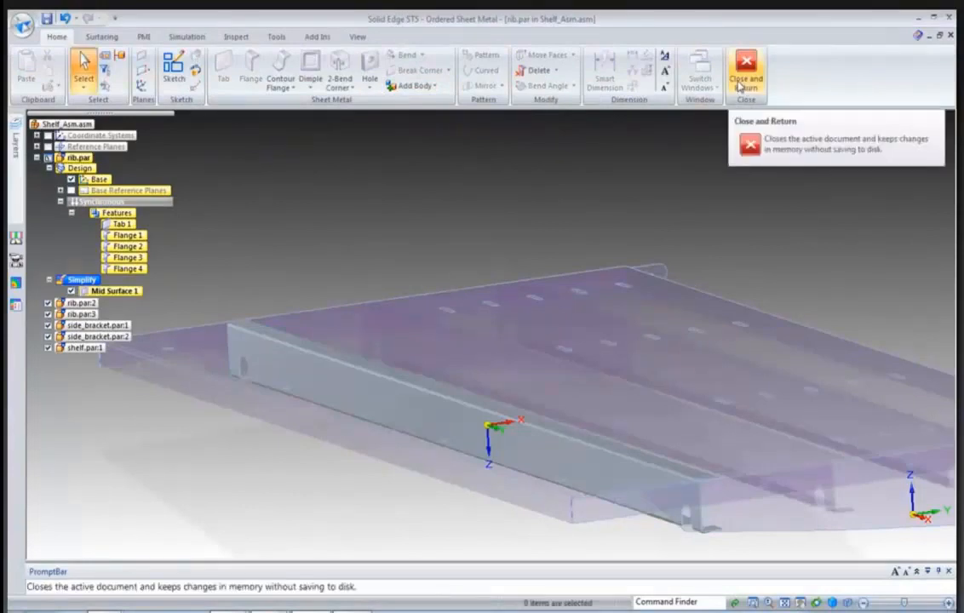
{"action": "left_click", "coordinate": [744, 76]}
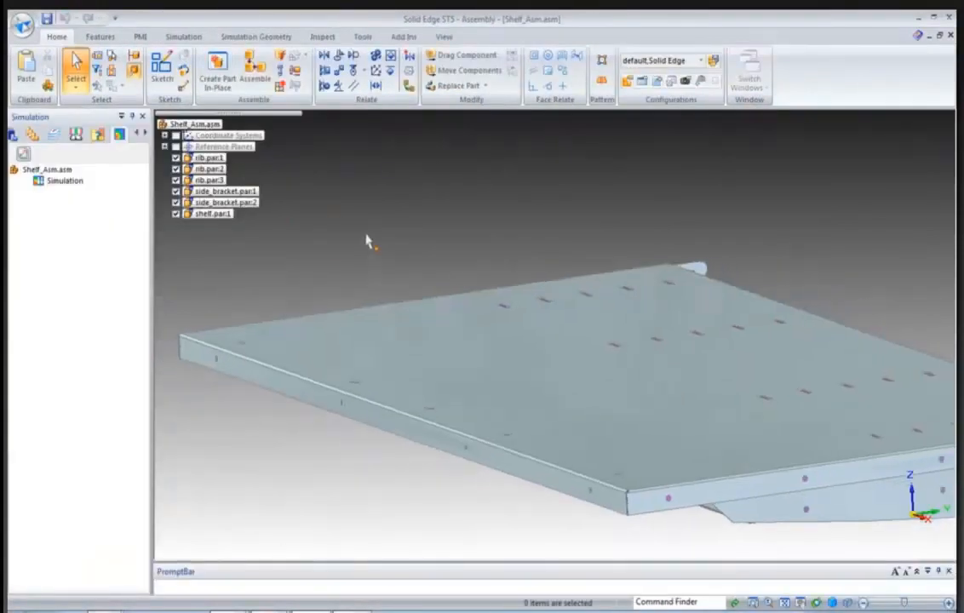
{"action": "right_click", "coordinate": [212, 124]}
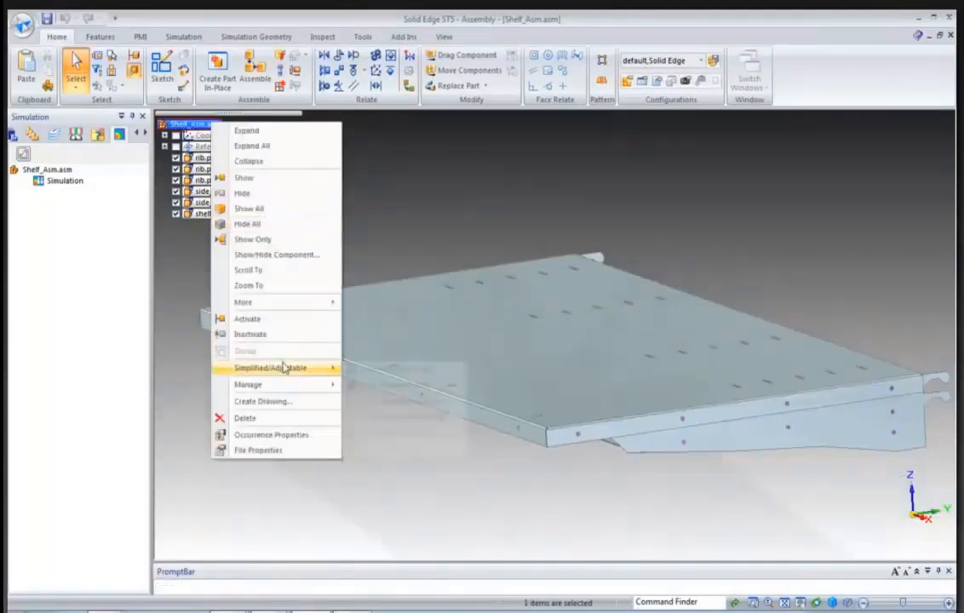
{"action": "left_click", "coordinate": [376, 381]}
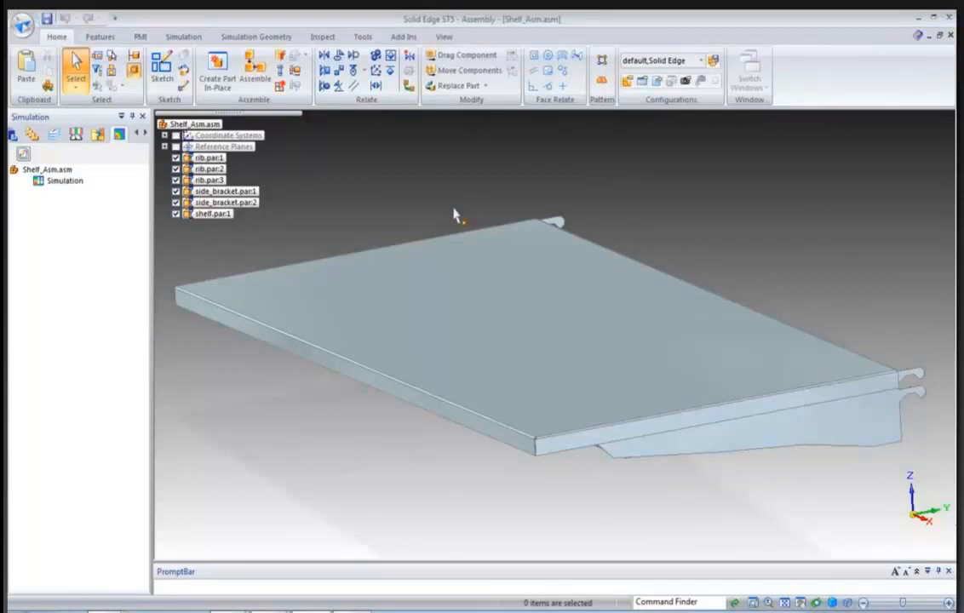
Show all surfaces and hide all design bodies in the shelf assembly.
{"action": "right_click", "coordinate": [346, 192]}
{"action": "left_click", "coordinate": [347, 232]}
{"action": "left_click", "coordinate": [495, 303]}
{"action": "left_click", "coordinate": [534, 369]}
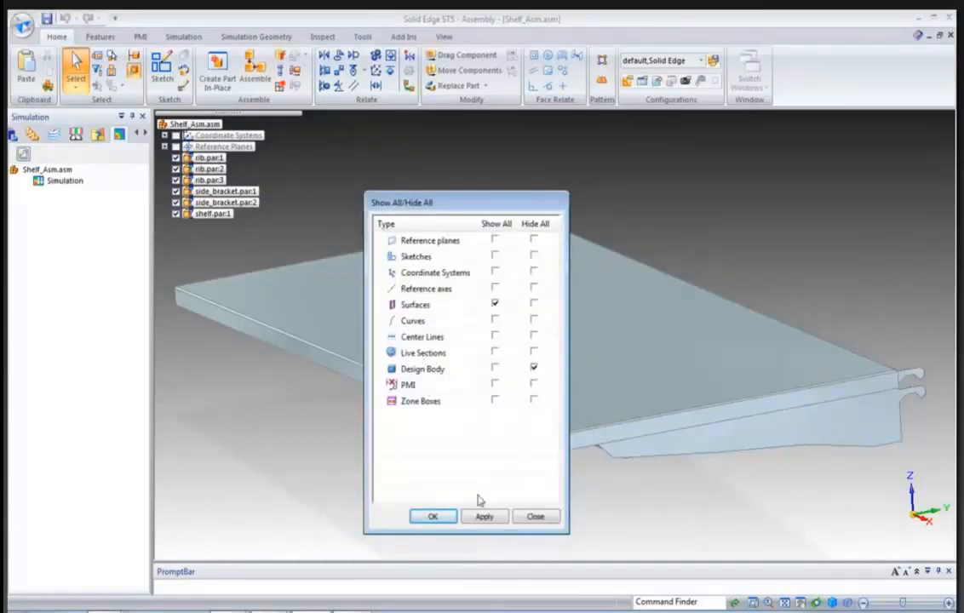
{"action": "left_click", "coordinate": [432, 516]}
{"action": "key", "text": "ctrl+a"}
{"action": "middle_click_drag", "start_coordinate": [358, 452], "coordinate": [319, 431]}
{"action": "scroll", "coordinate": [328, 437], "scroll_direction": "down", "scroll_amount": 2}
Create a new Linear Static simulation study with the Surface mesh type.
{"action": "left_click", "coordinate": [183, 37]}
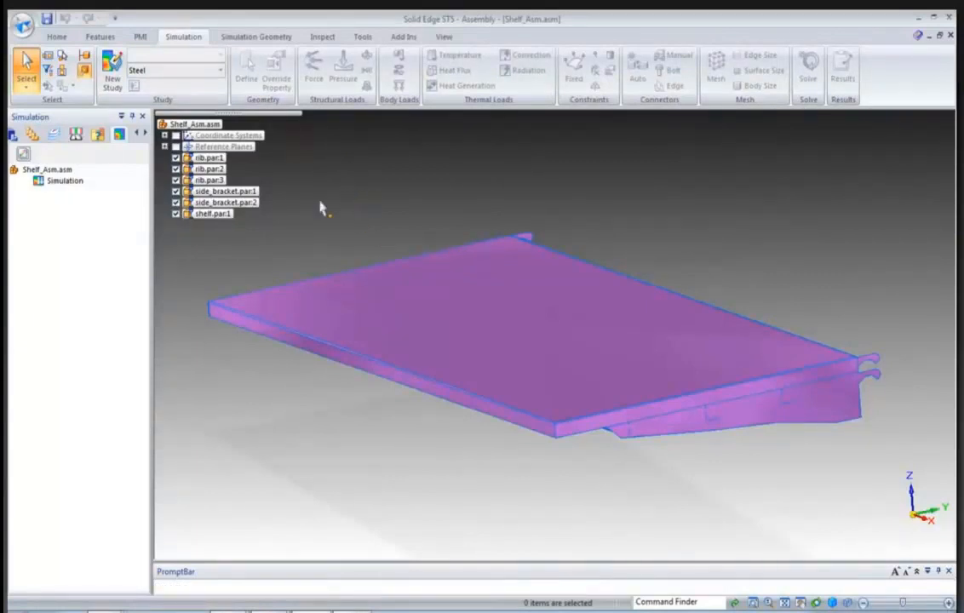
{"action": "left_click", "coordinate": [123, 89]}
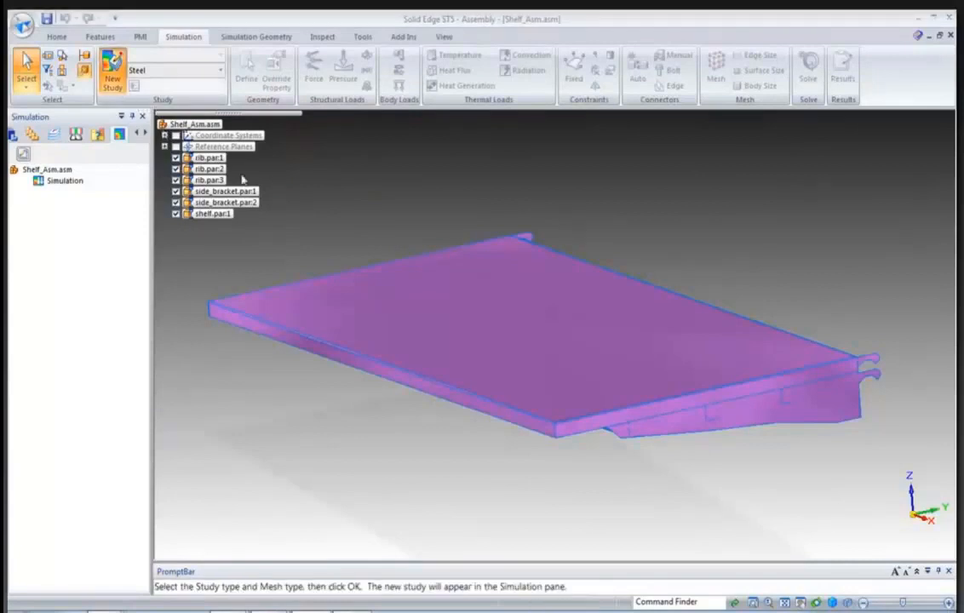
{"action": "left_click", "coordinate": [449, 174]}
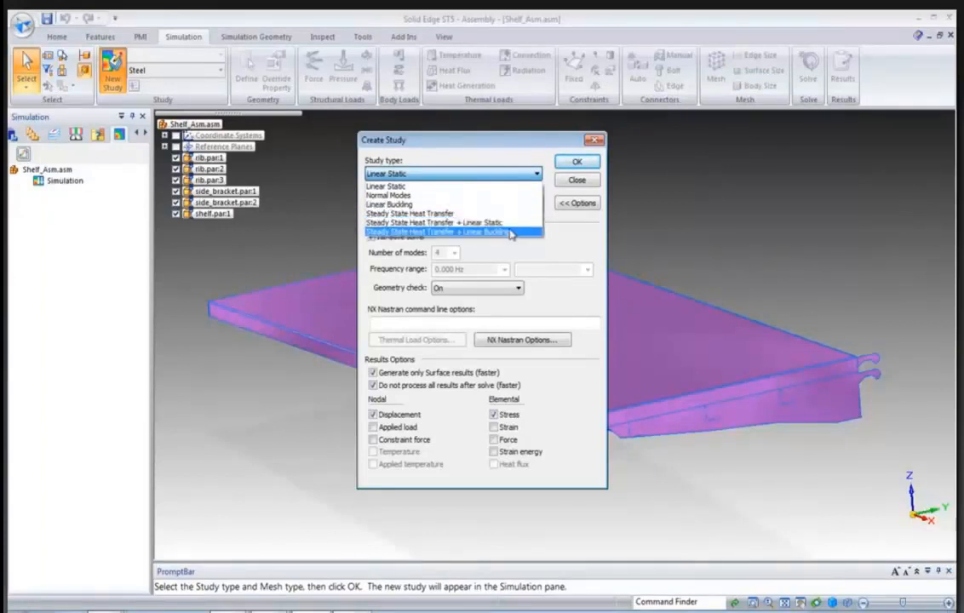
{"action": "left_click", "coordinate": [506, 188]}
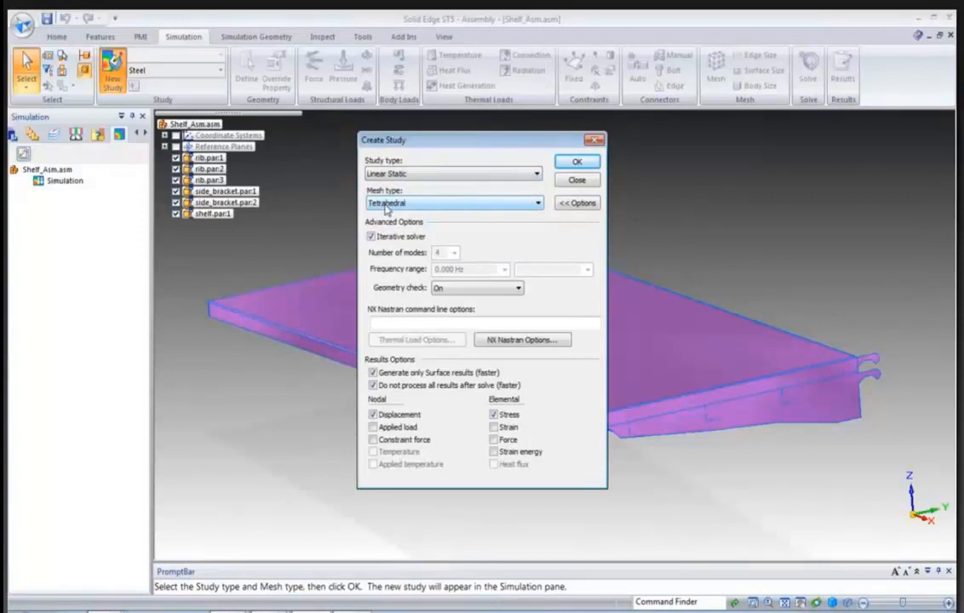
{"action": "left_click", "coordinate": [428, 204]}
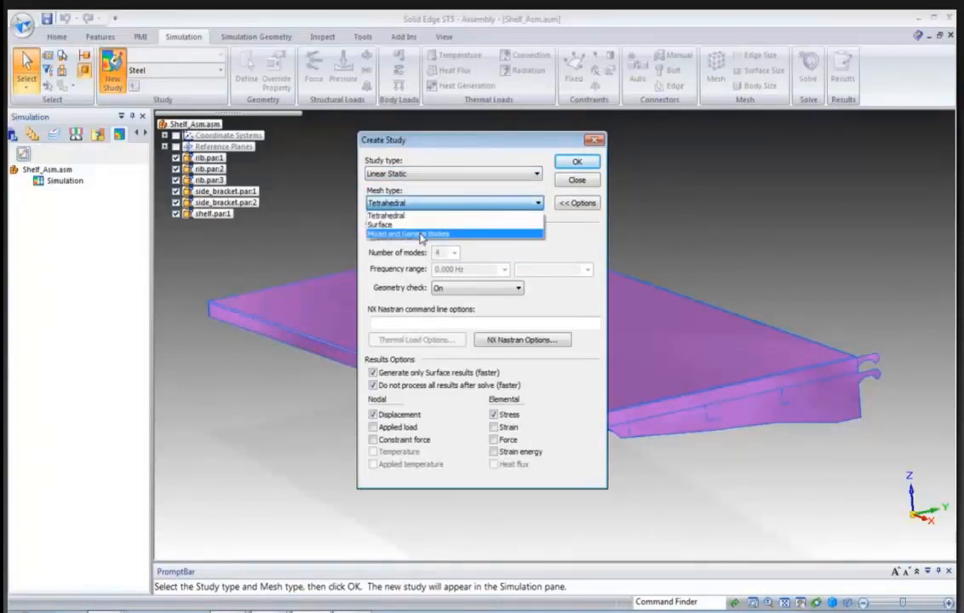
{"action": "left_click", "coordinate": [419, 218]}
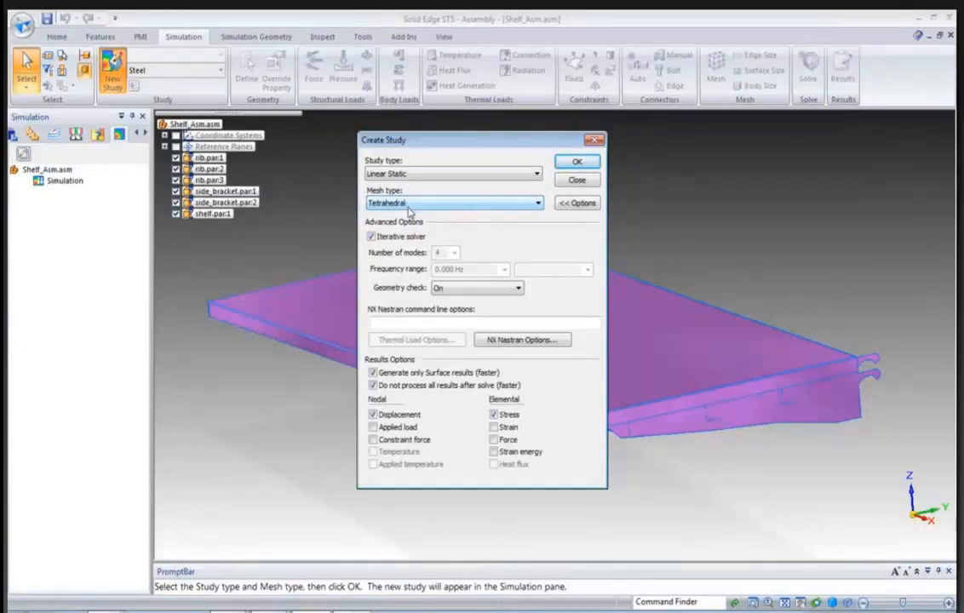
{"action": "left_click", "coordinate": [408, 204]}
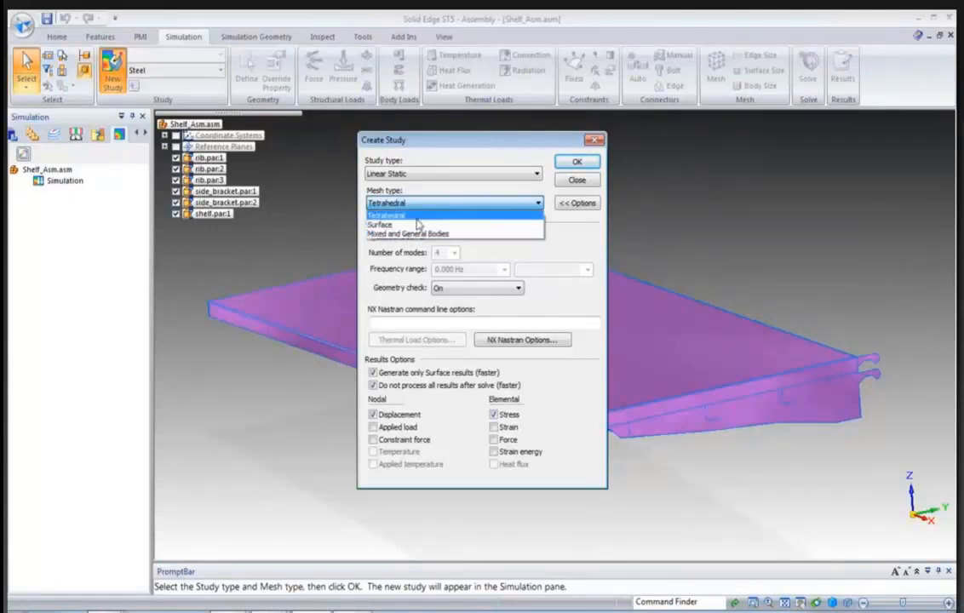
{"action": "left_click", "coordinate": [424, 218]}
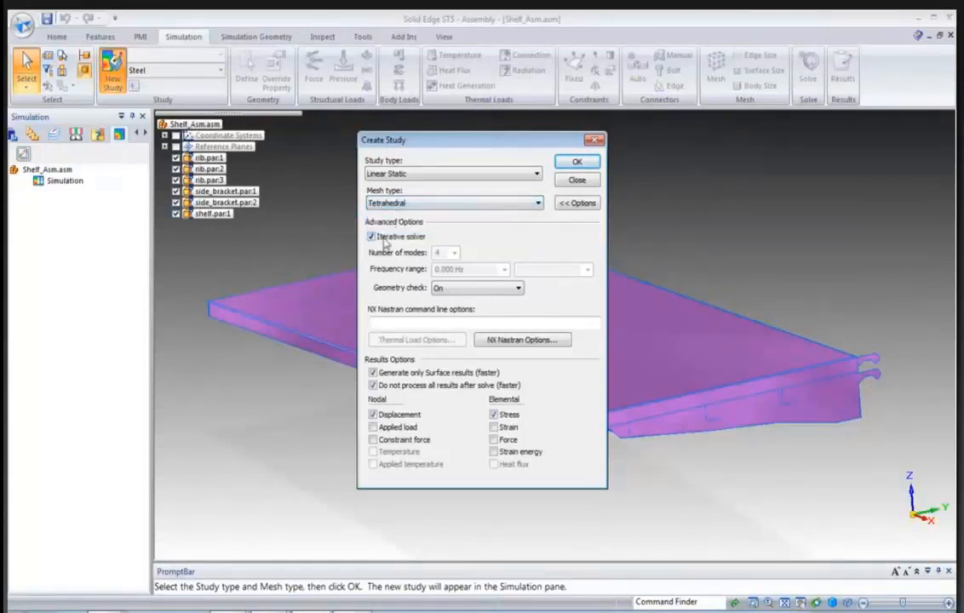
{"action": "left_click", "coordinate": [451, 203]}
{"action": "left_click", "coordinate": [401, 214]}
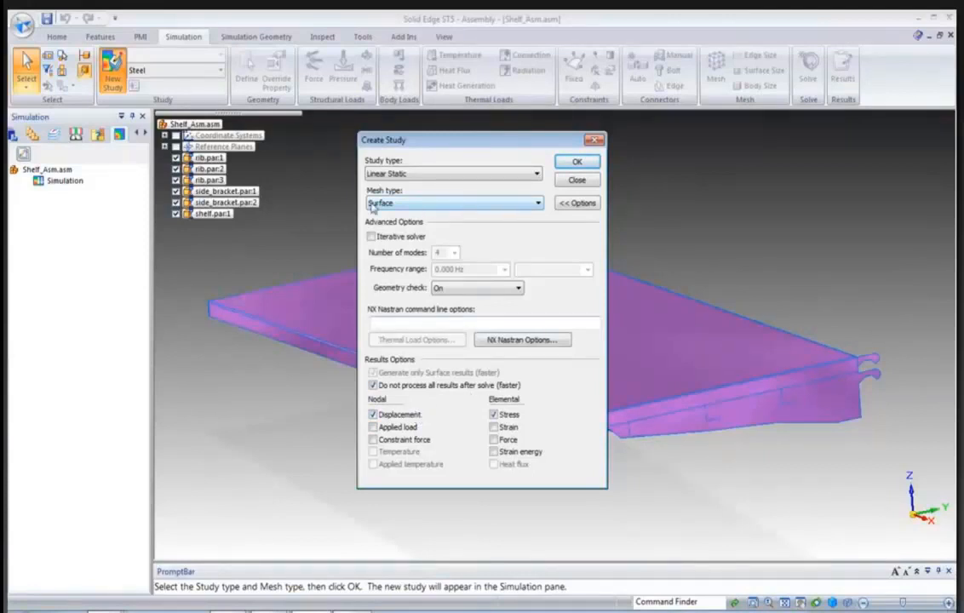
{"action": "left_click", "coordinate": [577, 165]}
Define the study geometry by including all the mid-surfaces of the shelf assembly.
{"action": "scroll", "coordinate": [362, 218], "scroll_direction": "down", "scroll_amount": 5}
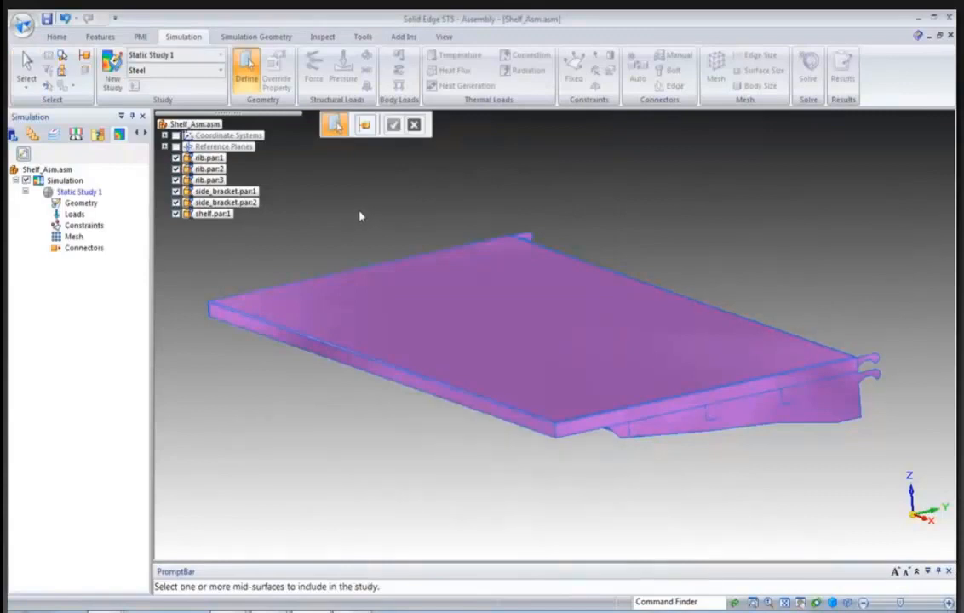
{"action": "left_click_drag", "start_coordinate": [307, 342], "coordinate": [772, 493]}
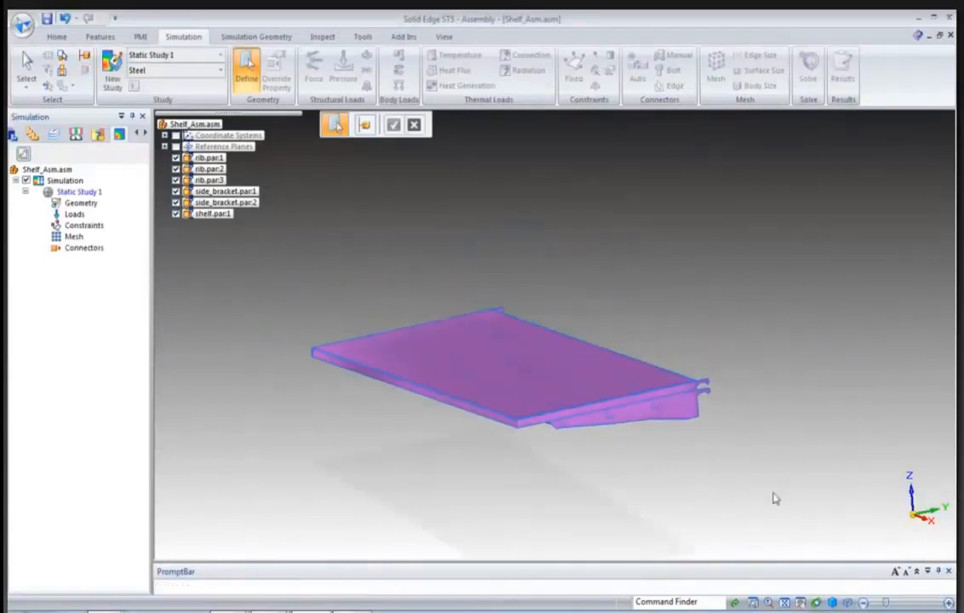
{"action": "right_click", "coordinate": [396, 442]}
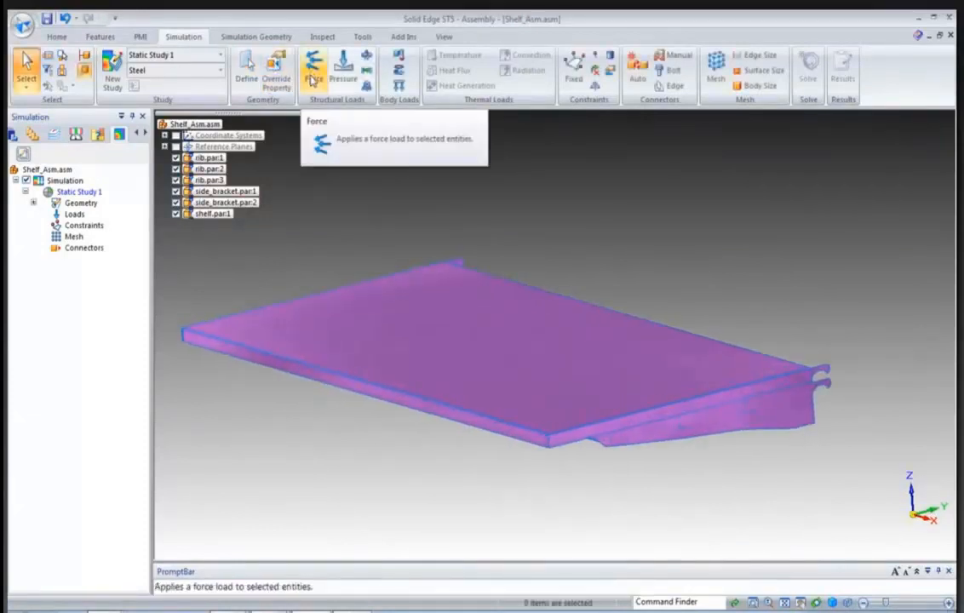
Apply a 500 N force load pointing downward on the large top face of the shelf's mid-surface.
{"action": "left_click", "coordinate": [311, 79]}
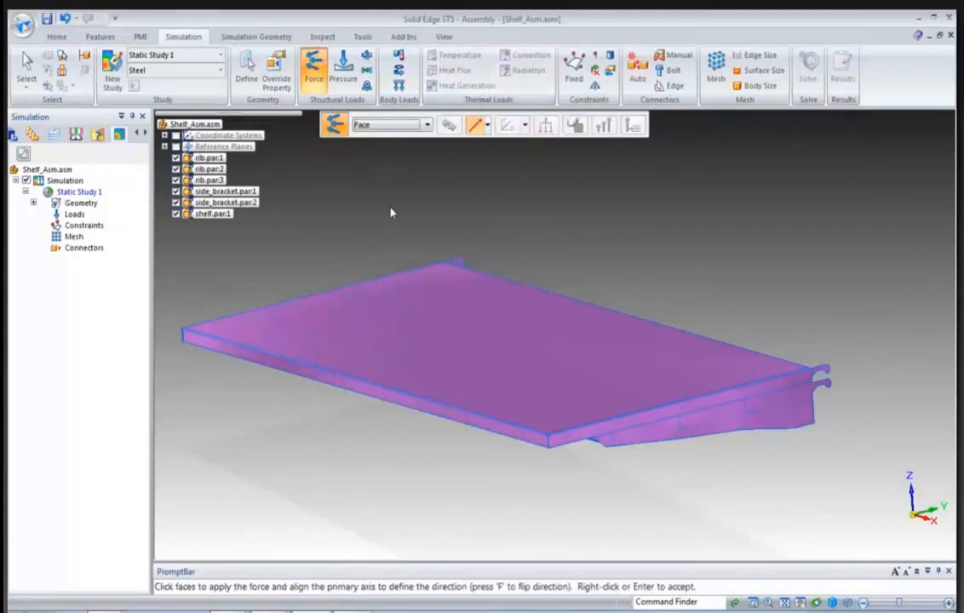
{"action": "right_click", "coordinate": [284, 359]}
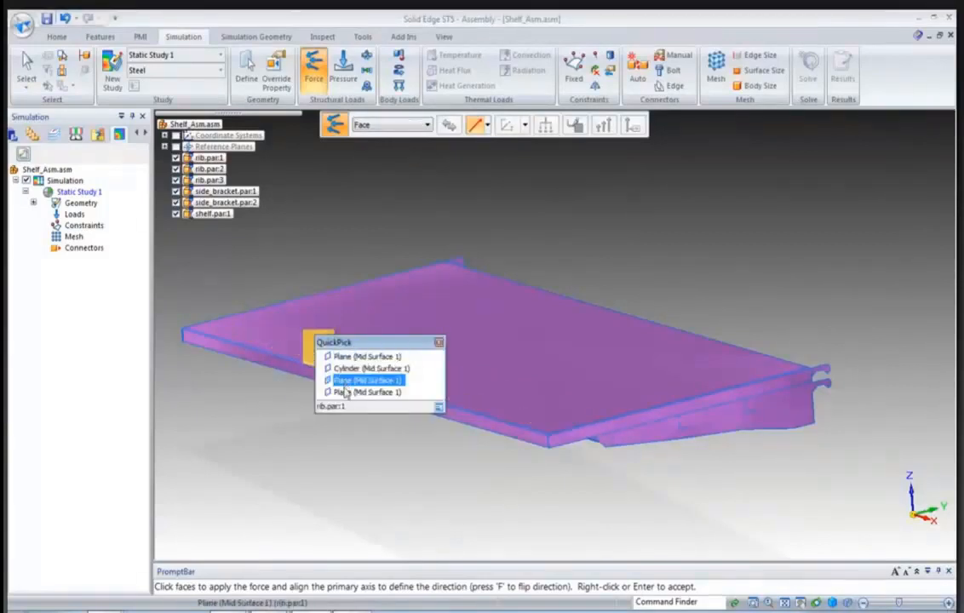
{"action": "left_click", "coordinate": [342, 392]}
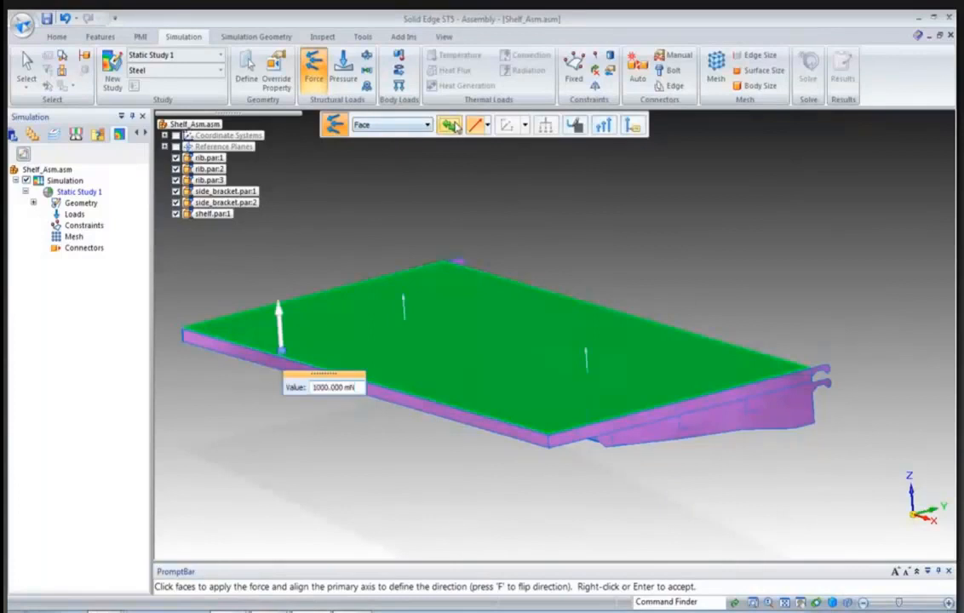
{"action": "type", "text": "500 N"}
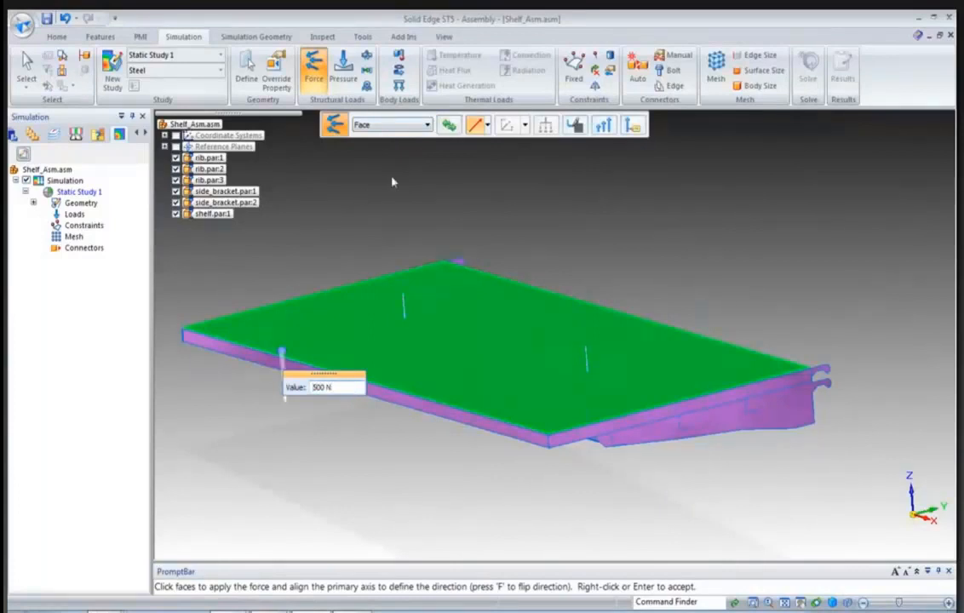
Enlarge the force's graphic symbols, set their spacing to 1, and accept the load.
{"action": "left_click", "coordinate": [545, 125]}
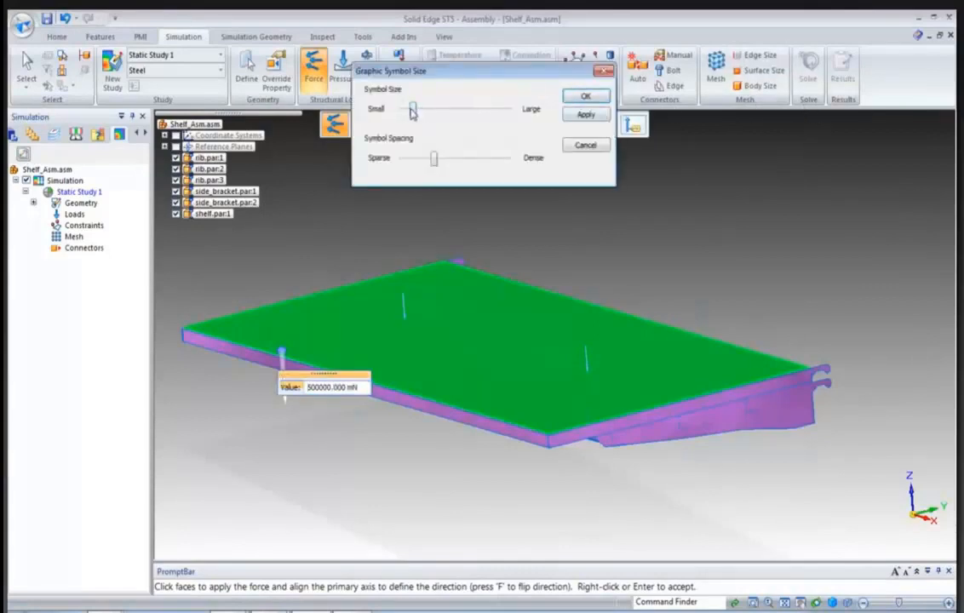
{"action": "left_click_drag", "start_coordinate": [415, 112], "coordinate": [477, 111]}
{"action": "left_click_drag", "start_coordinate": [433, 158], "coordinate": [412, 158]}
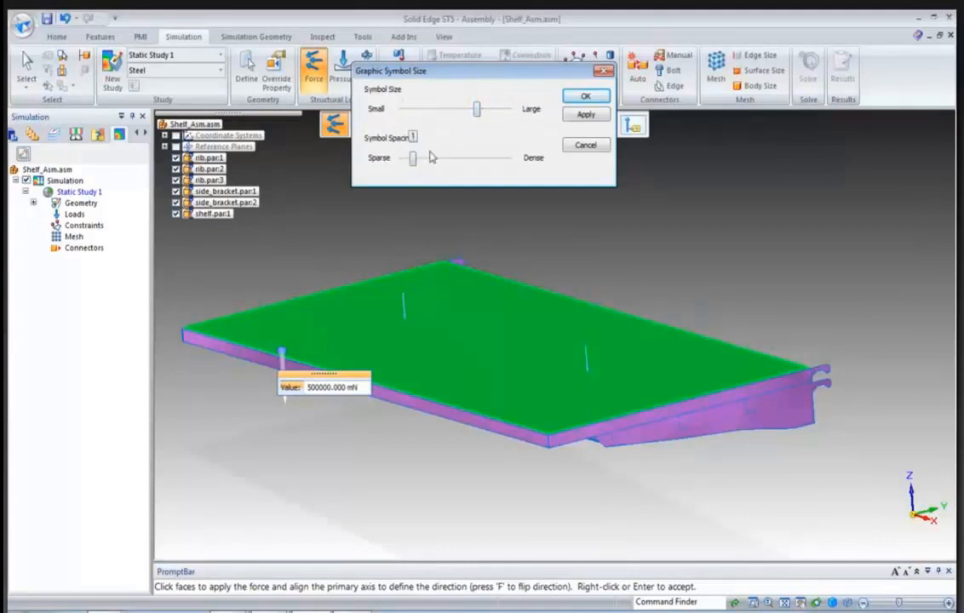
{"action": "left_click", "coordinate": [585, 96]}
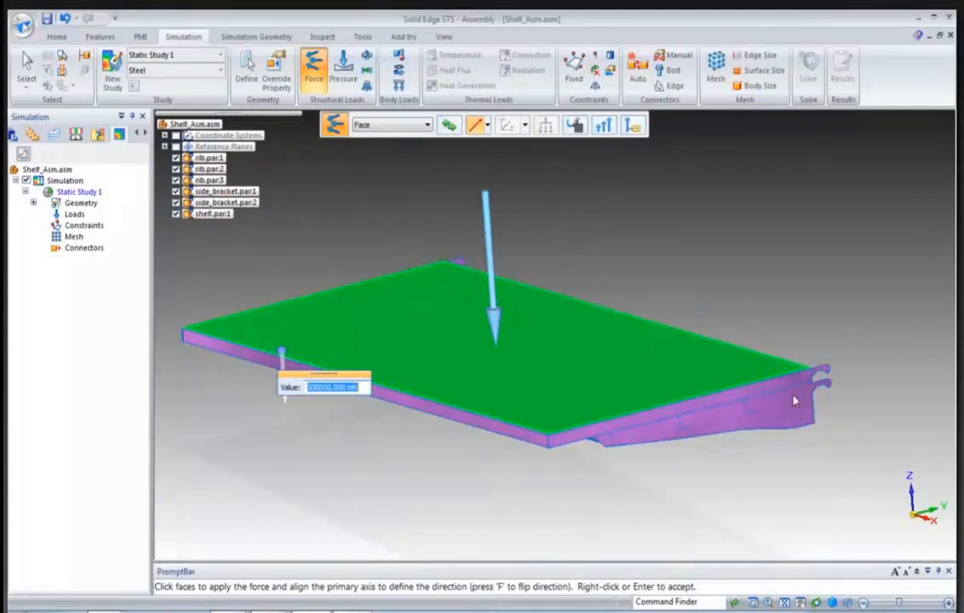
{"action": "right_click", "coordinate": [672, 205]}
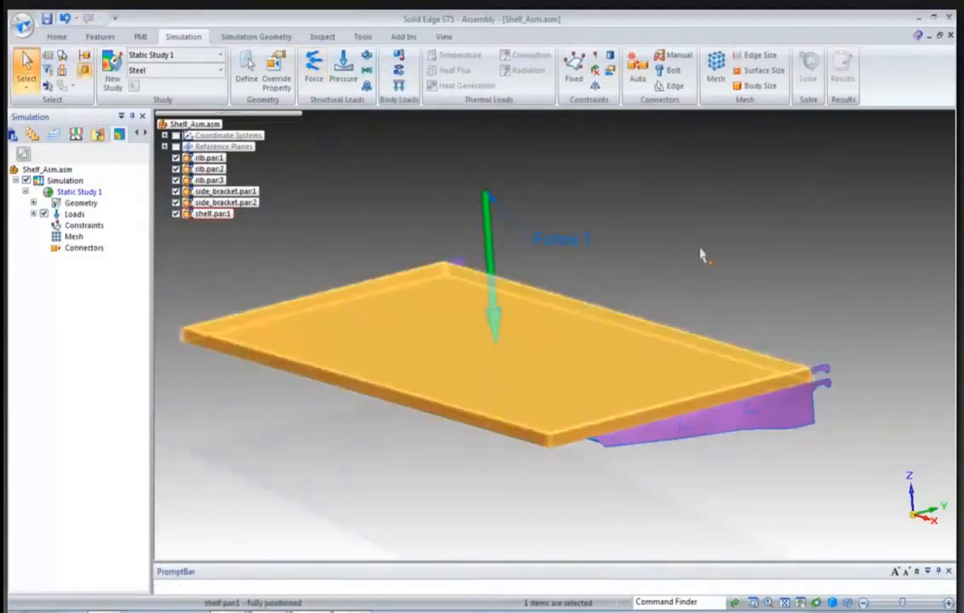
Apply a user-defined constraint with Edge/Corner selection to the four hook edges at the rear of the two side brackets.
{"action": "middle_click_drag", "start_coordinate": [688, 184], "coordinate": [587, 195]}
{"action": "left_click", "coordinate": [500, 158]}
{"action": "middle_click_drag", "start_coordinate": [500, 159], "coordinate": [338, 114]}
{"action": "scroll", "coordinate": [600, 189], "scroll_direction": "up", "scroll_amount": 2}
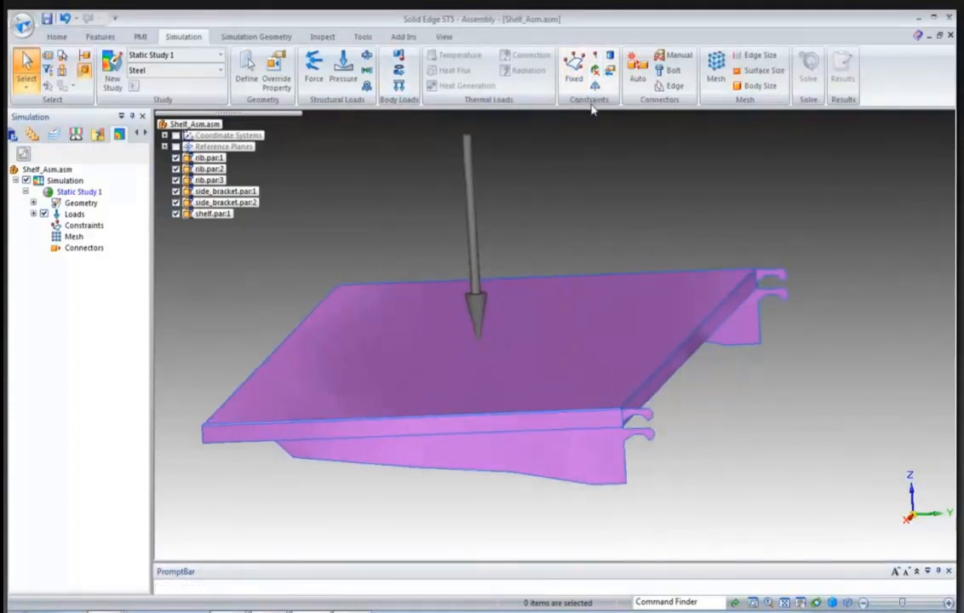
{"action": "left_click", "coordinate": [610, 71]}
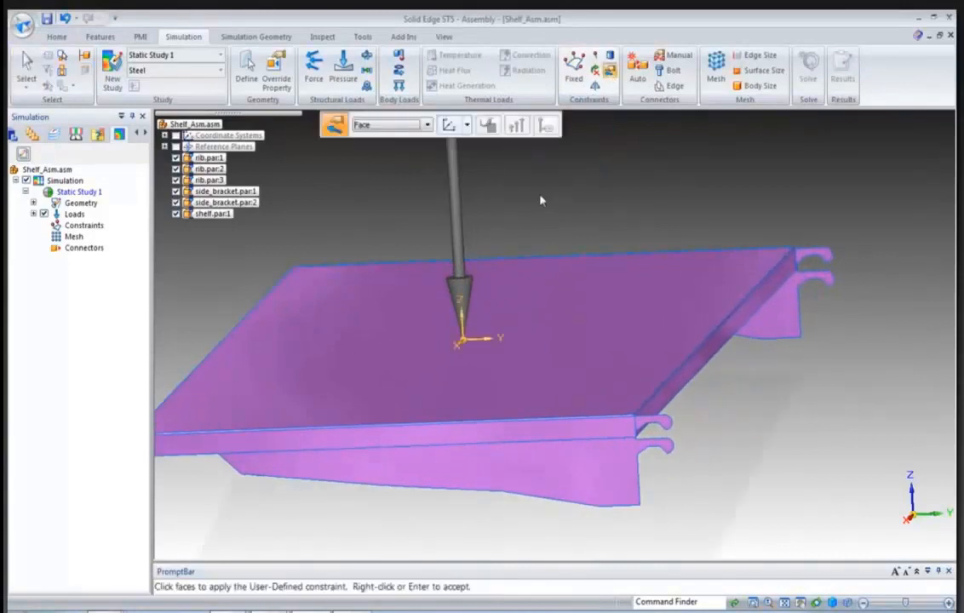
{"action": "left_click", "coordinate": [394, 128]}
{"action": "left_click", "coordinate": [375, 146]}
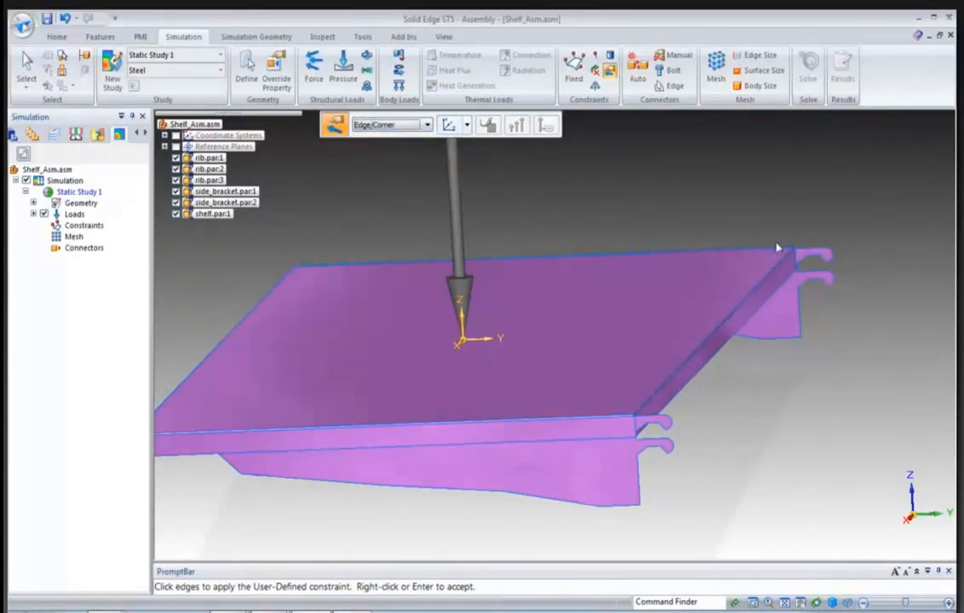
{"action": "left_click", "coordinate": [813, 272]}
{"action": "left_click", "coordinate": [814, 280]}
{"action": "left_click", "coordinate": [655, 430]}
{"action": "left_click", "coordinate": [654, 449]}
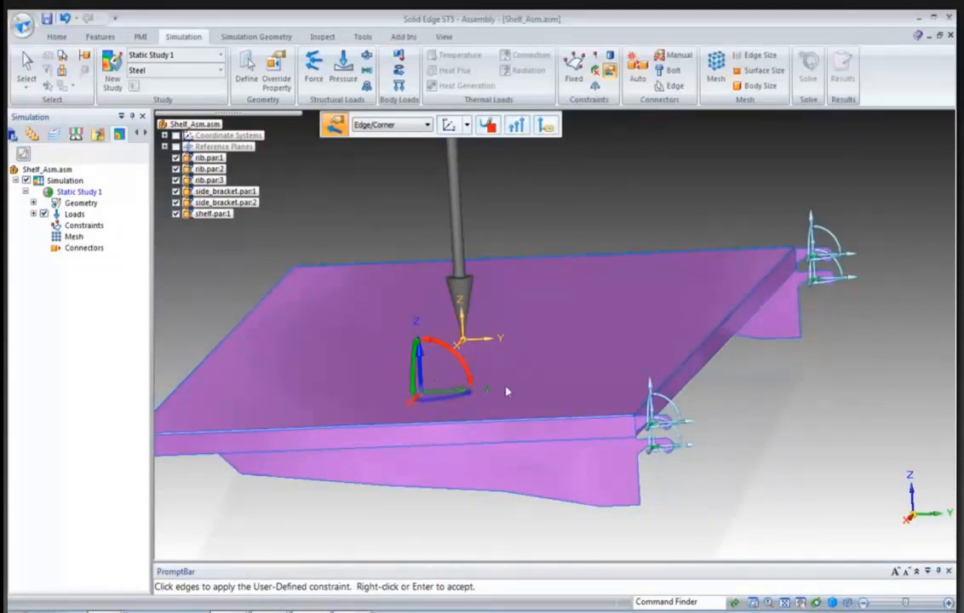
Toggle off the Z translation arrow of the hook-edge constraint and accept the constraint.
{"action": "middle_click_drag", "start_coordinate": [493, 369], "coordinate": [394, 390]}
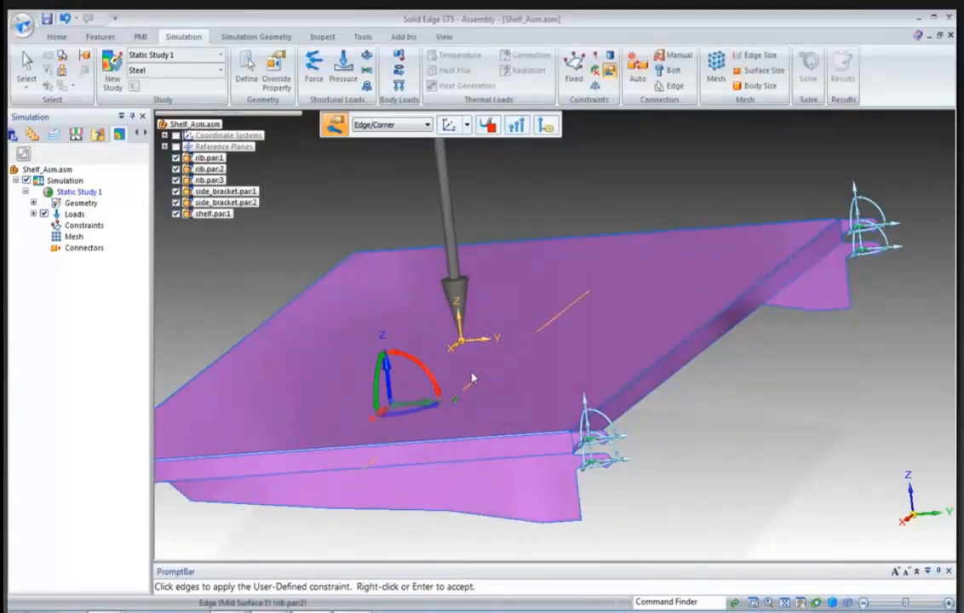
{"action": "middle_click_drag", "start_coordinate": [473, 377], "coordinate": [450, 389]}
{"action": "middle_click_drag", "start_coordinate": [388, 415], "coordinate": [404, 400]}
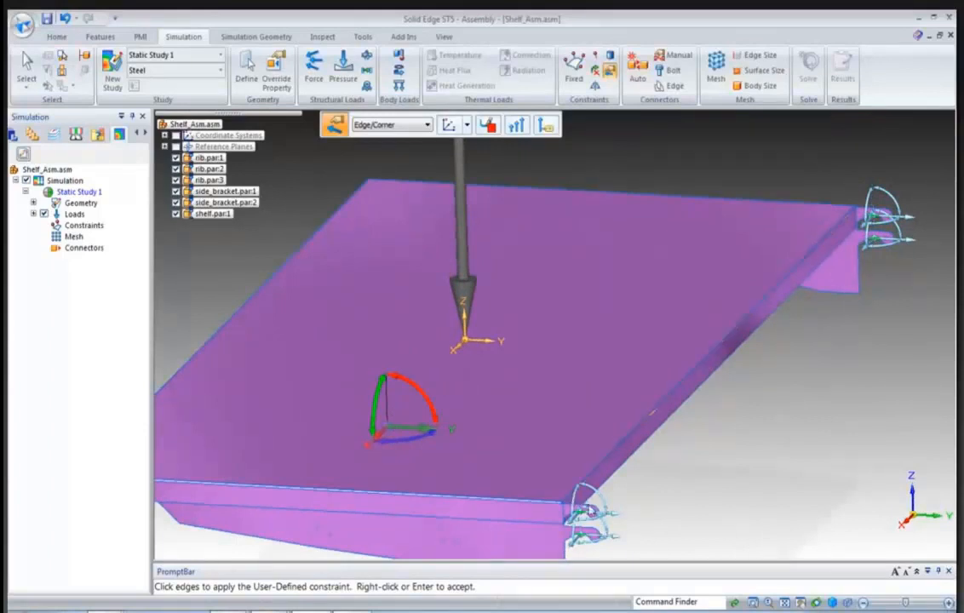
{"action": "right_click", "coordinate": [739, 477]}
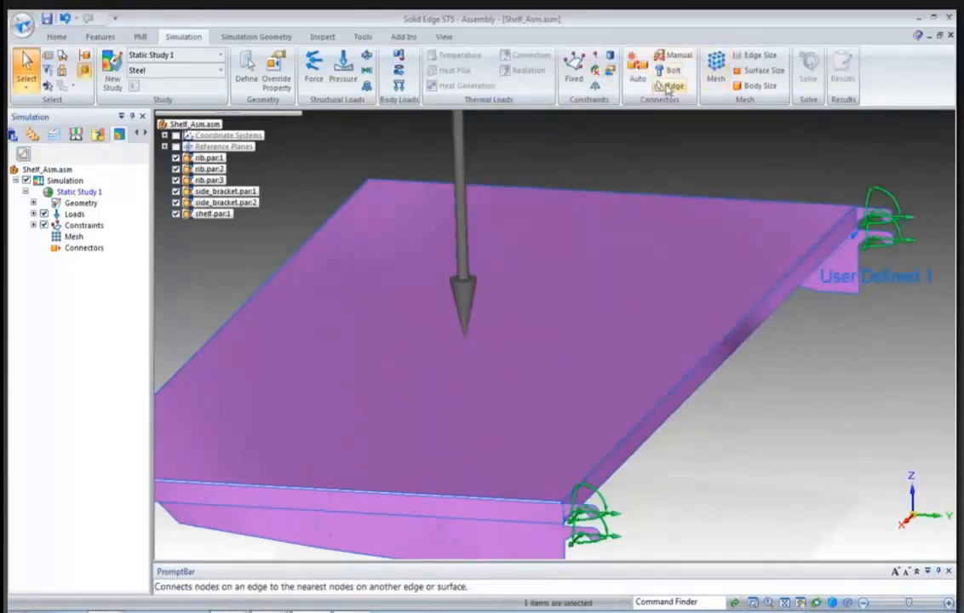
Apply a user-defined Edge/Corner constraint to the vertical rear edge beside the hooks on both side brackets, with Y translation toggled off.
{"action": "left_click", "coordinate": [610, 70]}
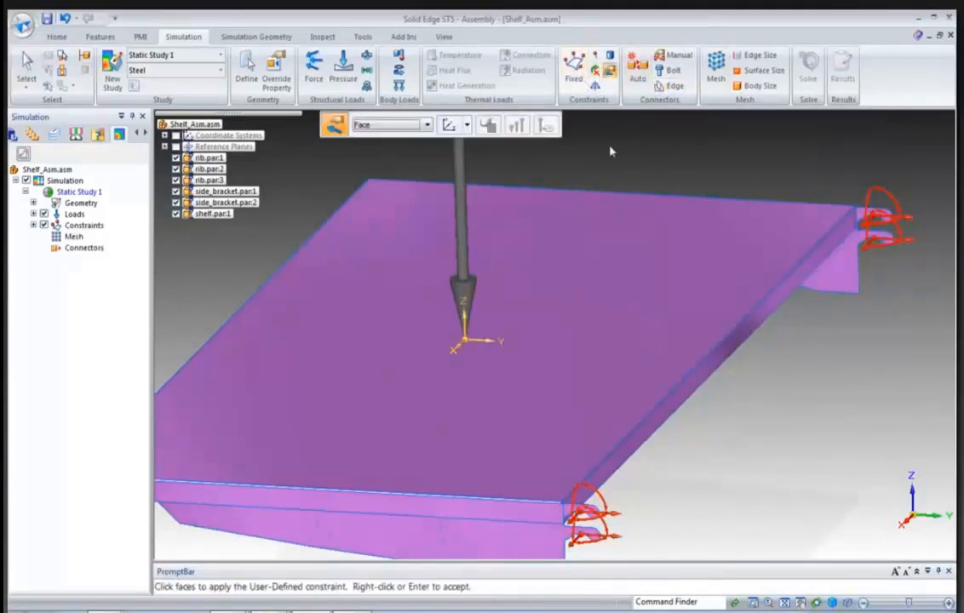
{"action": "left_click", "coordinate": [412, 128]}
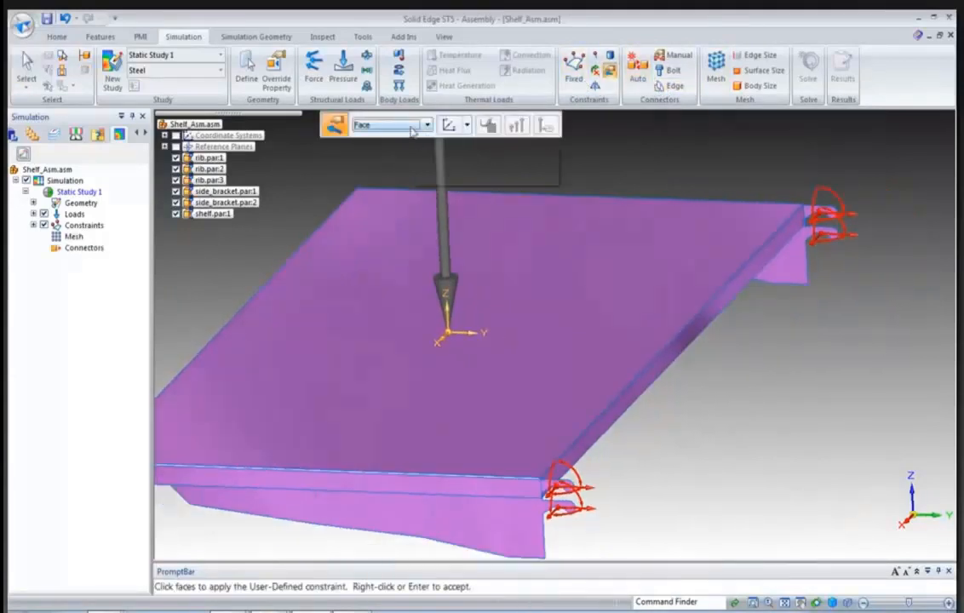
{"action": "left_click", "coordinate": [401, 147]}
{"action": "left_click", "coordinate": [802, 254]}
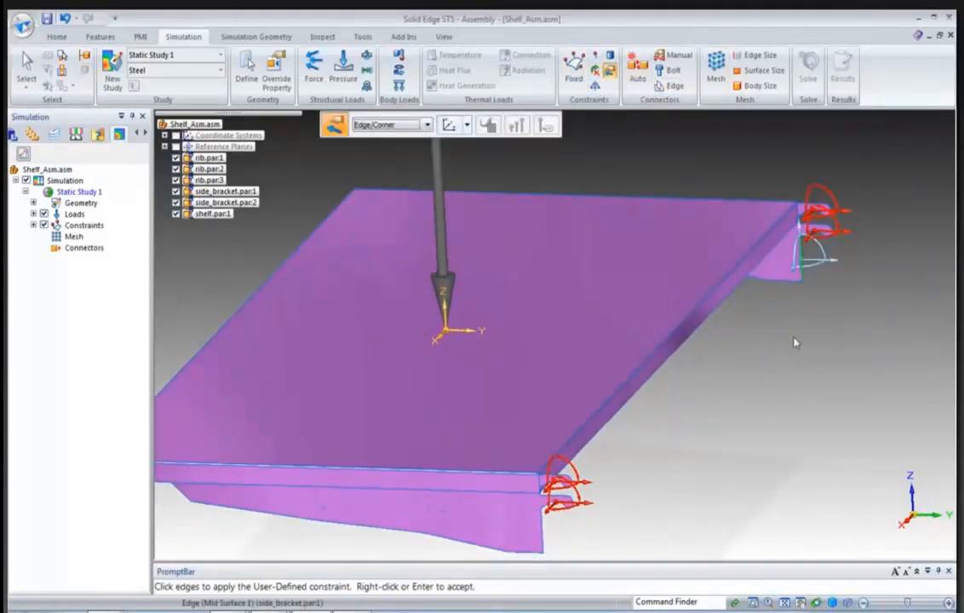
{"action": "left_click", "coordinate": [545, 537]}
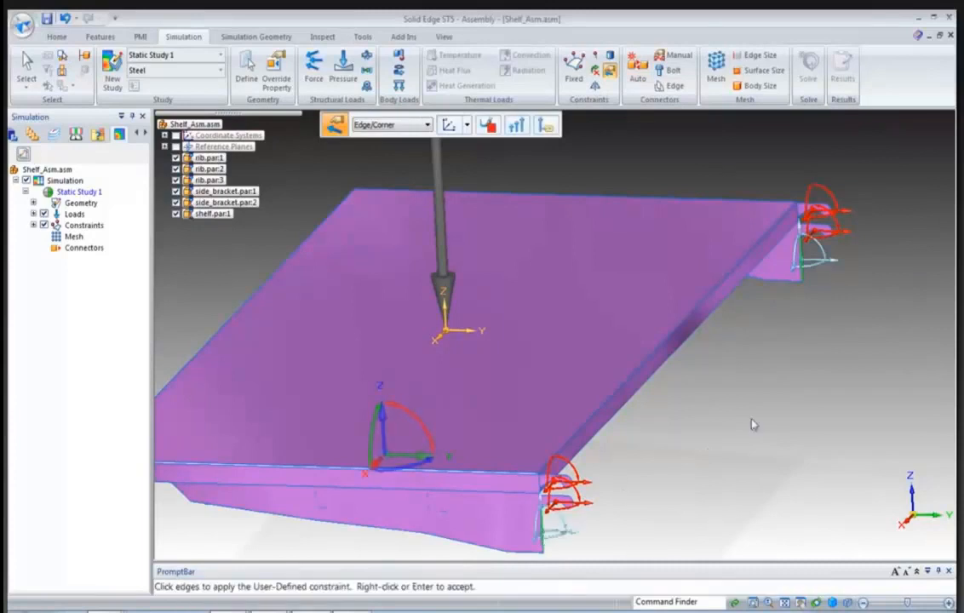
{"action": "left_click", "coordinate": [411, 461]}
{"action": "right_click", "coordinate": [787, 491]}
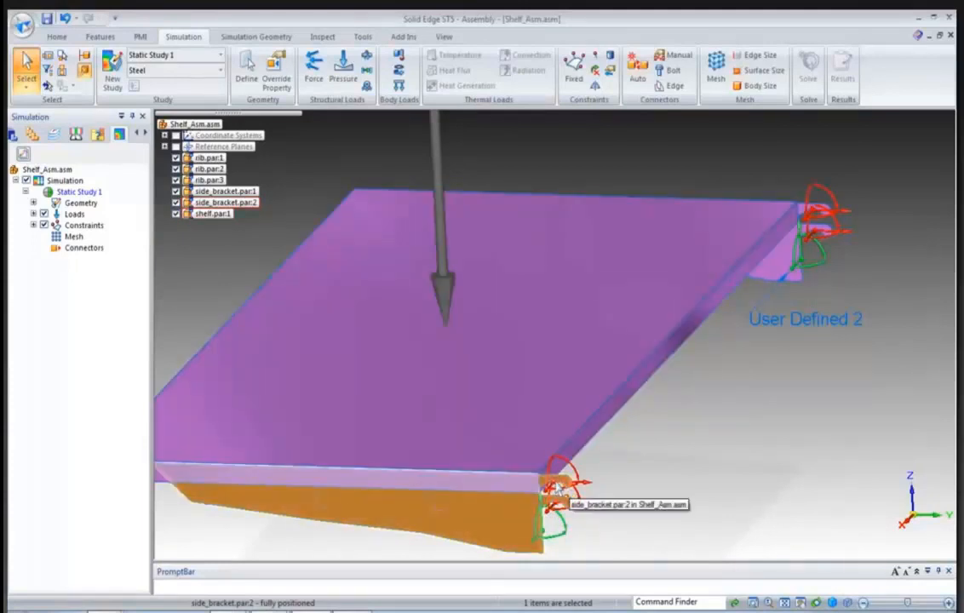
Apply another user-defined constraint to the short rear edge between the two hooks on each side bracket and accept it.
{"action": "middle_click_drag", "start_coordinate": [645, 156], "coordinate": [606, 94]}
{"action": "left_click", "coordinate": [610, 70]}
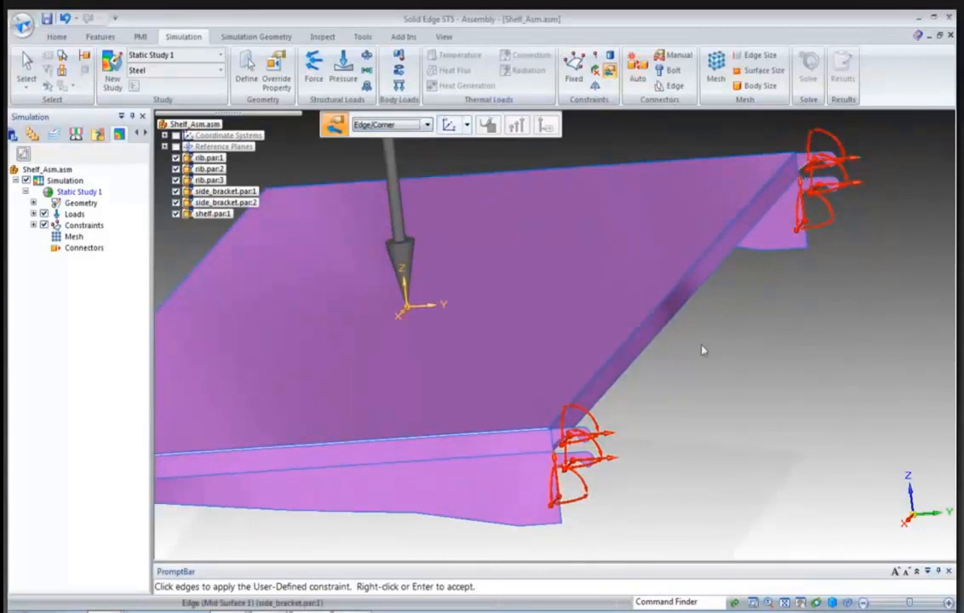
{"action": "left_click", "coordinate": [803, 173]}
{"action": "left_click", "coordinate": [556, 439]}
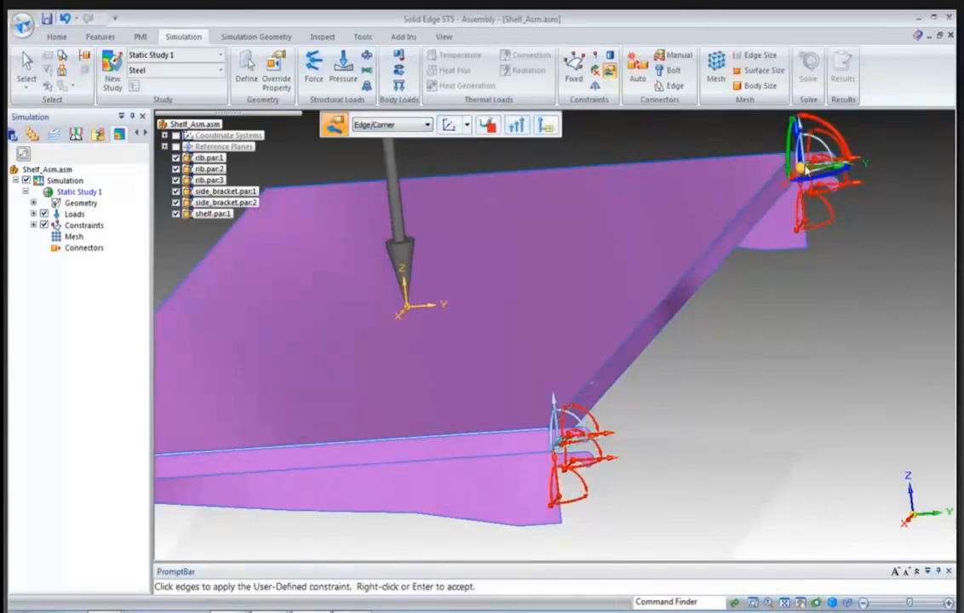
{"action": "left_click_drag", "start_coordinate": [801, 171], "coordinate": [627, 217]}
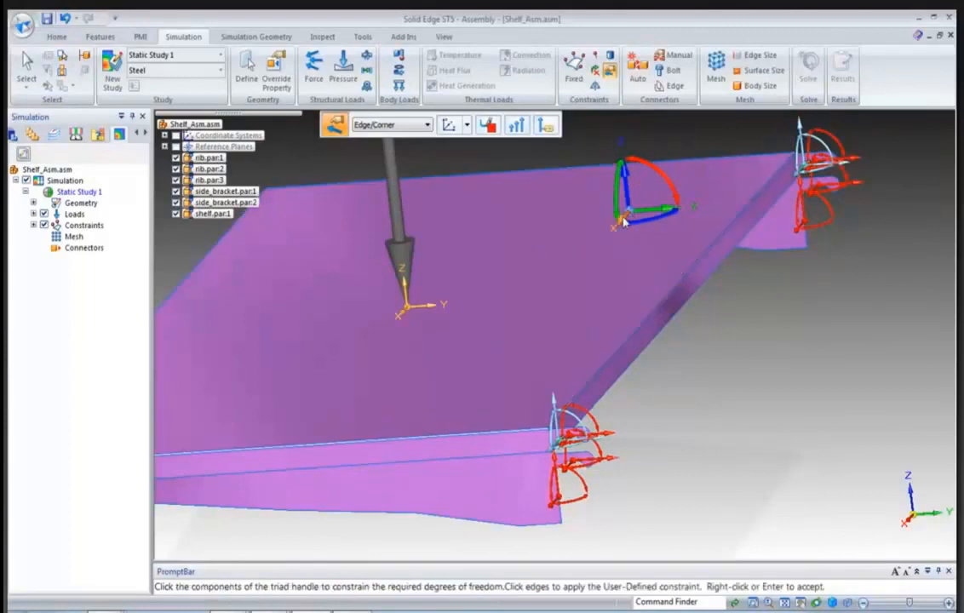
{"action": "right_click", "coordinate": [729, 317]}
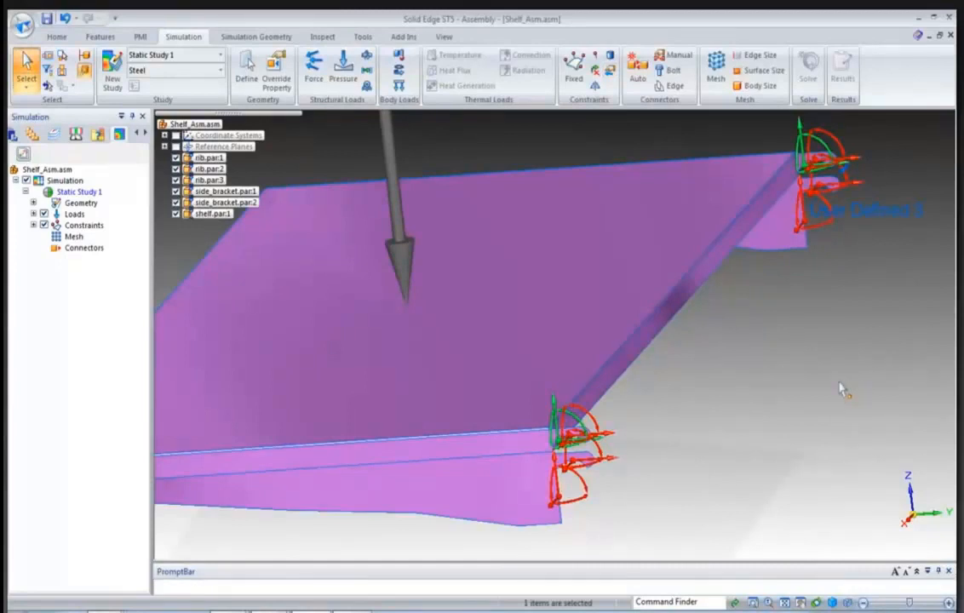
{"action": "middle_click_drag", "start_coordinate": [788, 393], "coordinate": [571, 423]}
{"action": "scroll", "coordinate": [569, 423], "scroll_direction": "down", "scroll_amount": 3}
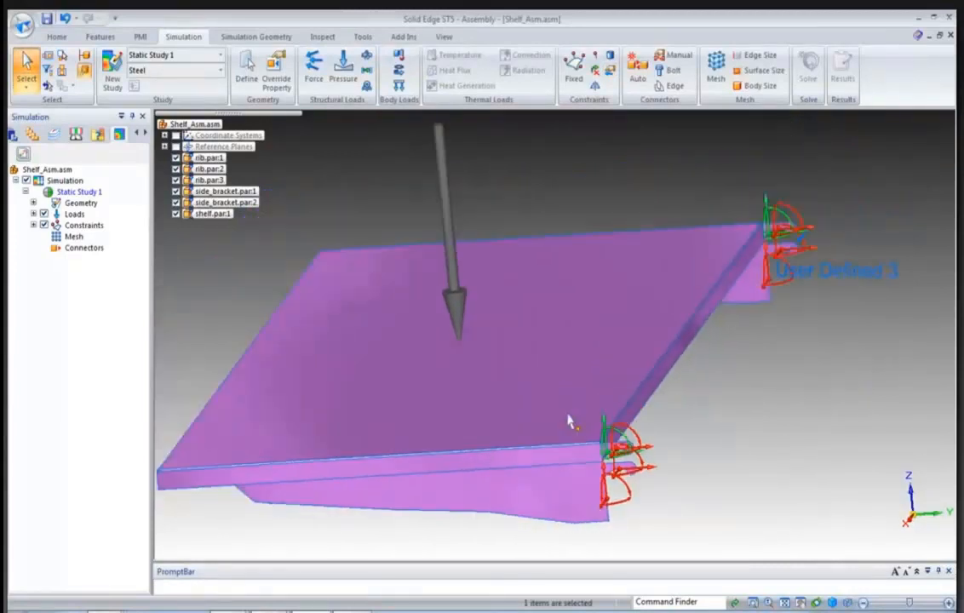
{"action": "left_click", "coordinate": [572, 160]}
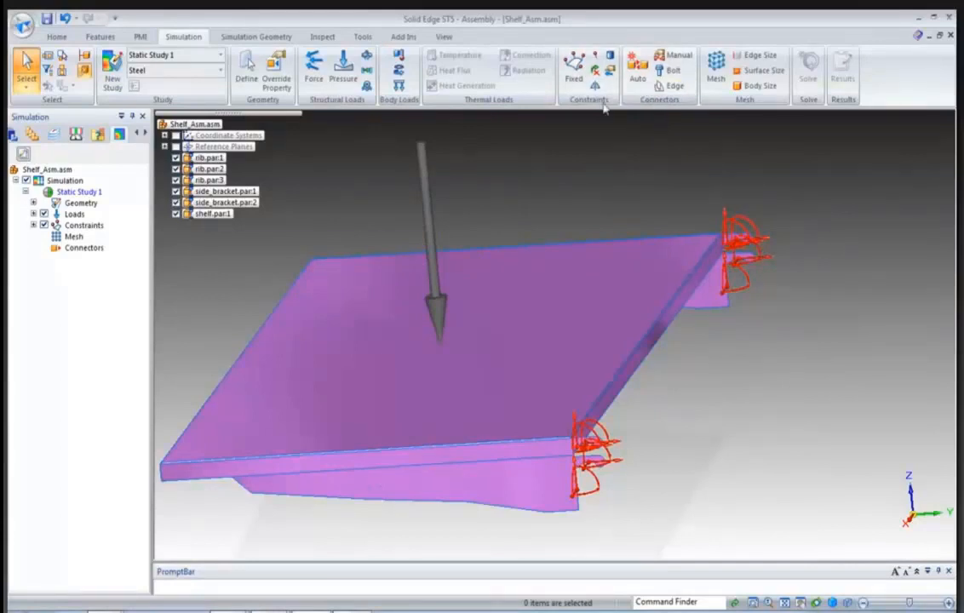
Add a Glue edge connector from the shelf's front flange end edge to its adjoining side flange face, with a 2 mm search distance.
{"action": "middle_click_drag", "start_coordinate": [662, 136], "coordinate": [609, 232]}
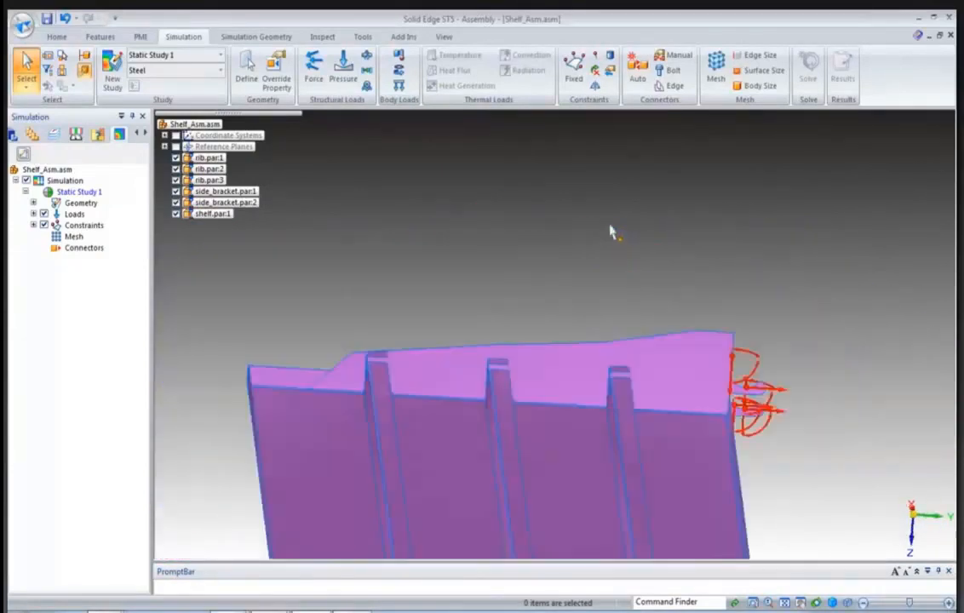
{"action": "scroll", "coordinate": [612, 225], "scroll_direction": "up", "scroll_amount": 6}
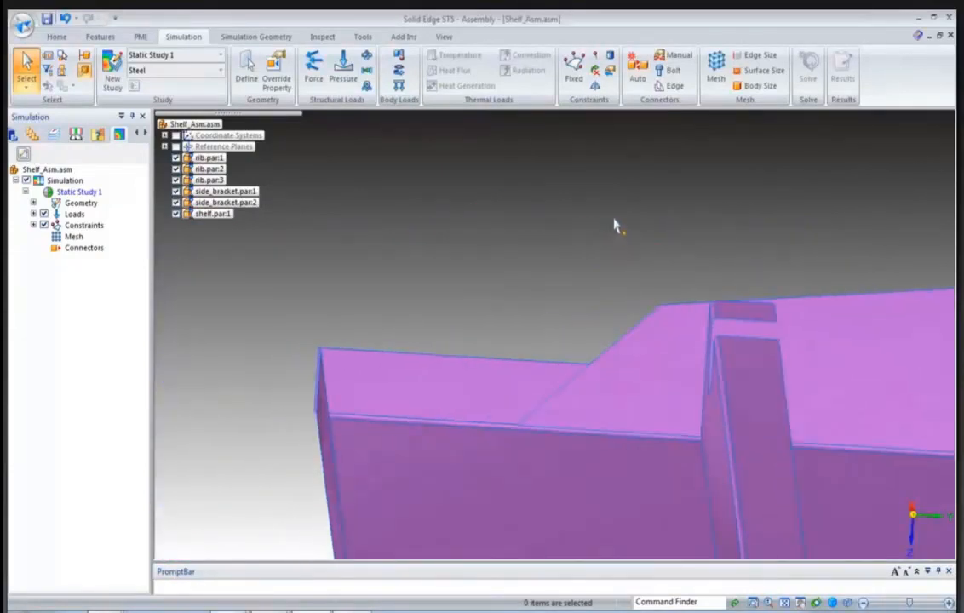
{"action": "scroll", "coordinate": [616, 226], "scroll_direction": "up", "scroll_amount": 4}
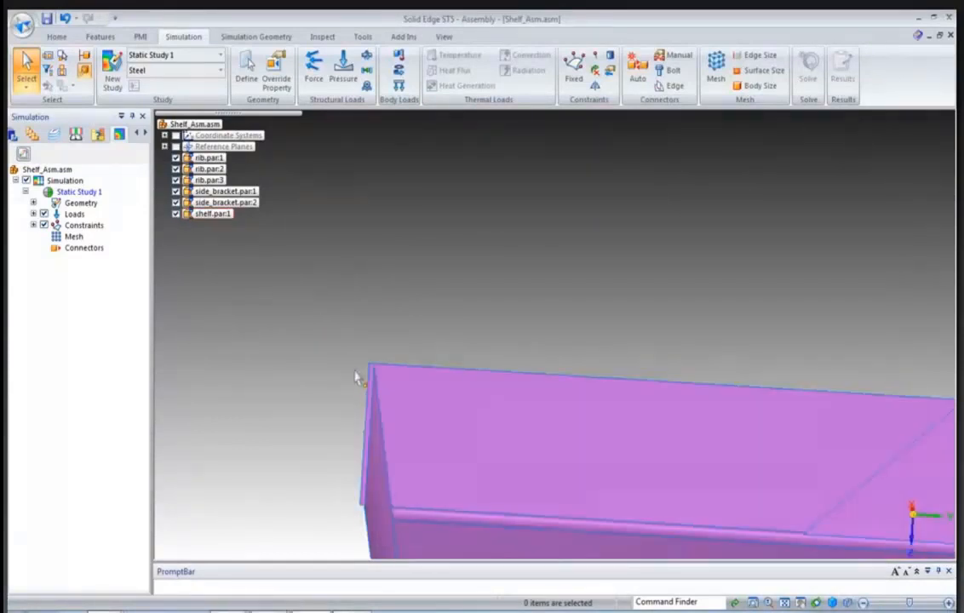
{"action": "left_click", "coordinate": [668, 86]}
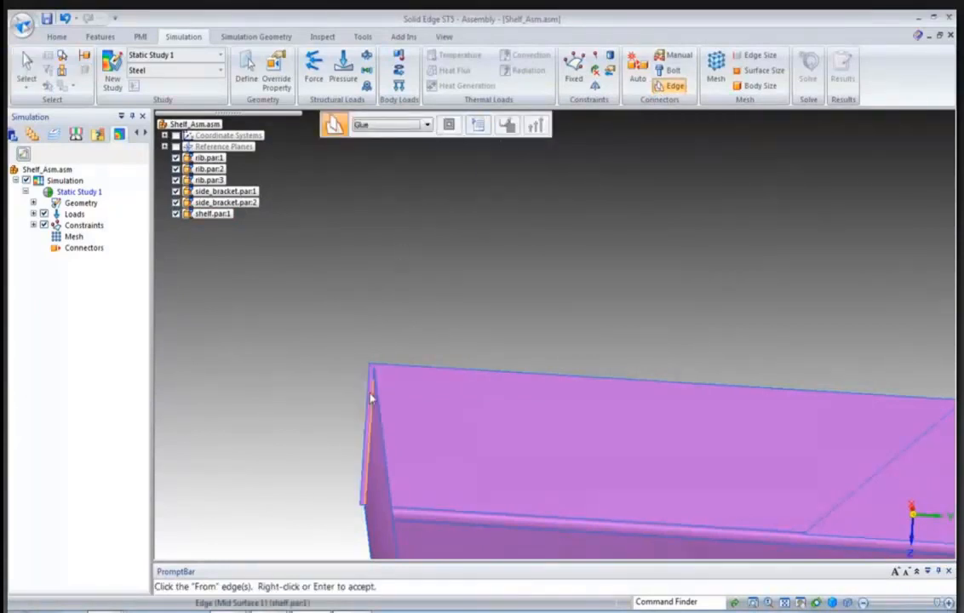
{"action": "left_click", "coordinate": [382, 361]}
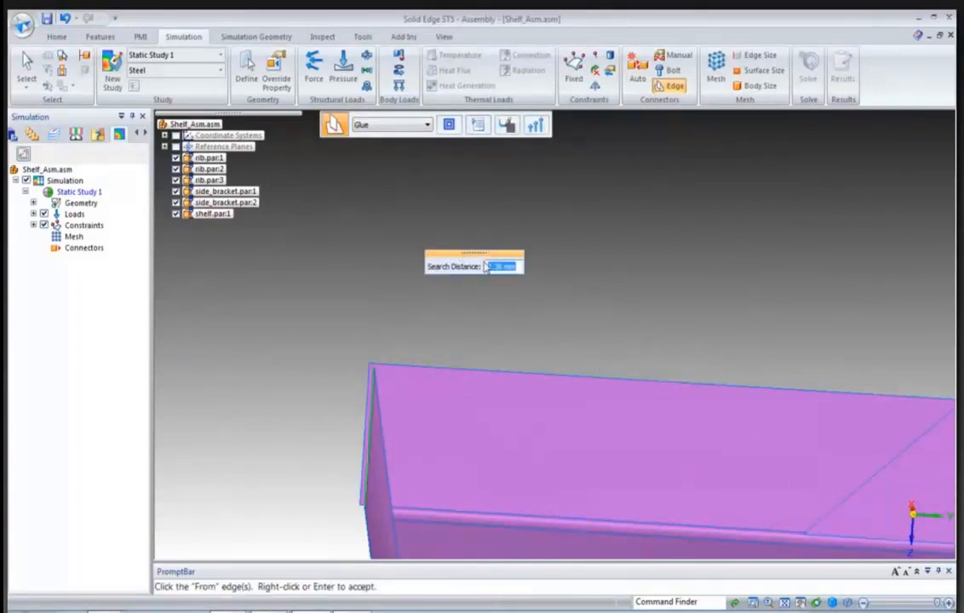
{"action": "type", "text": "2"}
{"action": "key", "text": "Return"}
{"action": "right_click", "coordinate": [504, 323]}
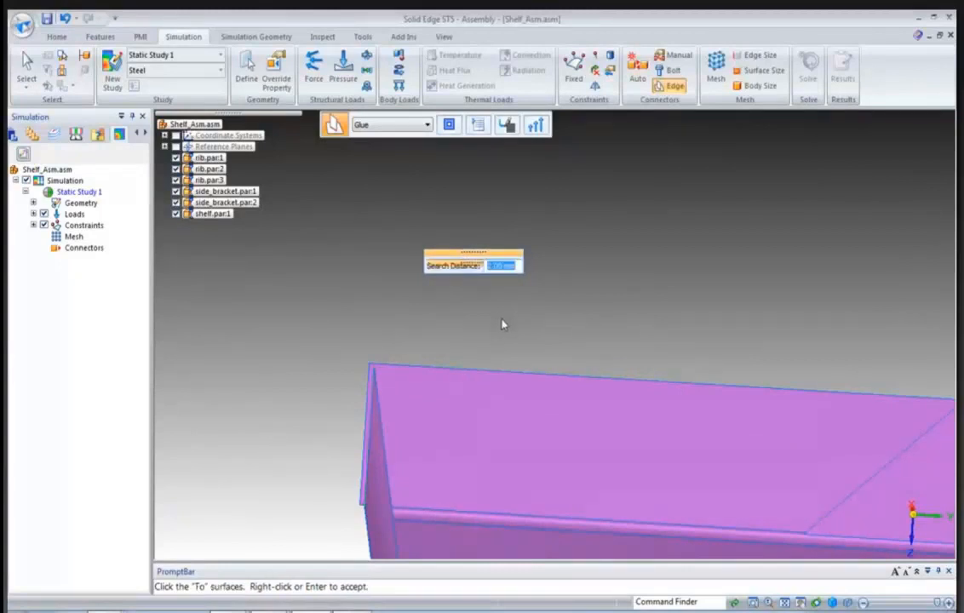
{"action": "left_click", "coordinate": [425, 396]}
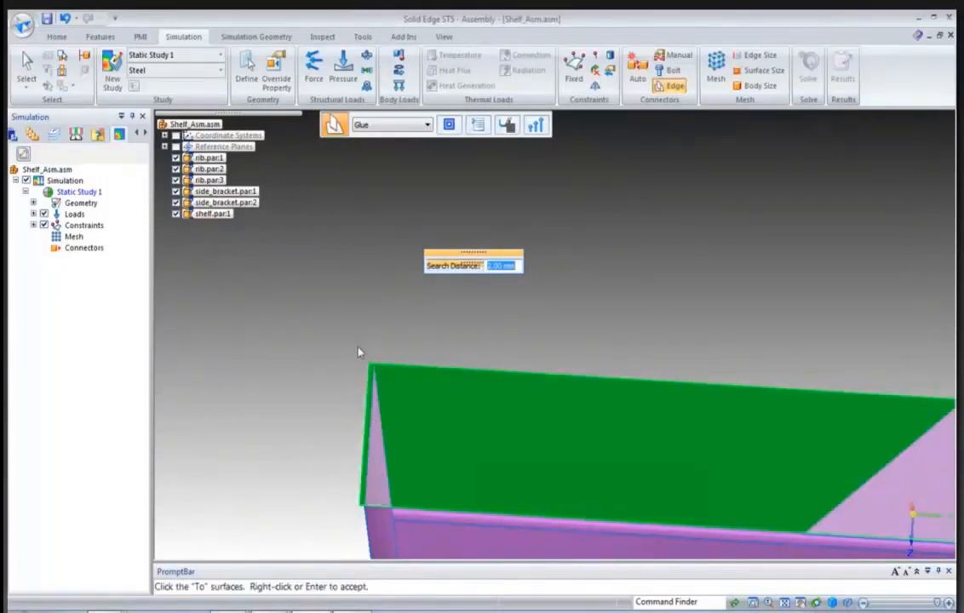
{"action": "right_click", "coordinate": [320, 342]}
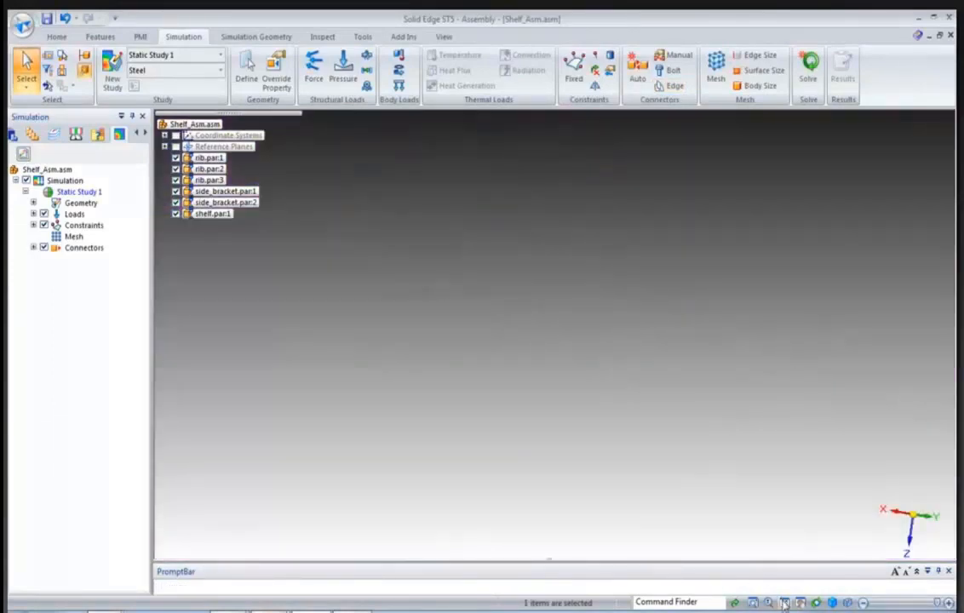
Hide the study's load and constraint symbols while showing the whole assembly.
{"action": "left_click", "coordinate": [784, 603]}
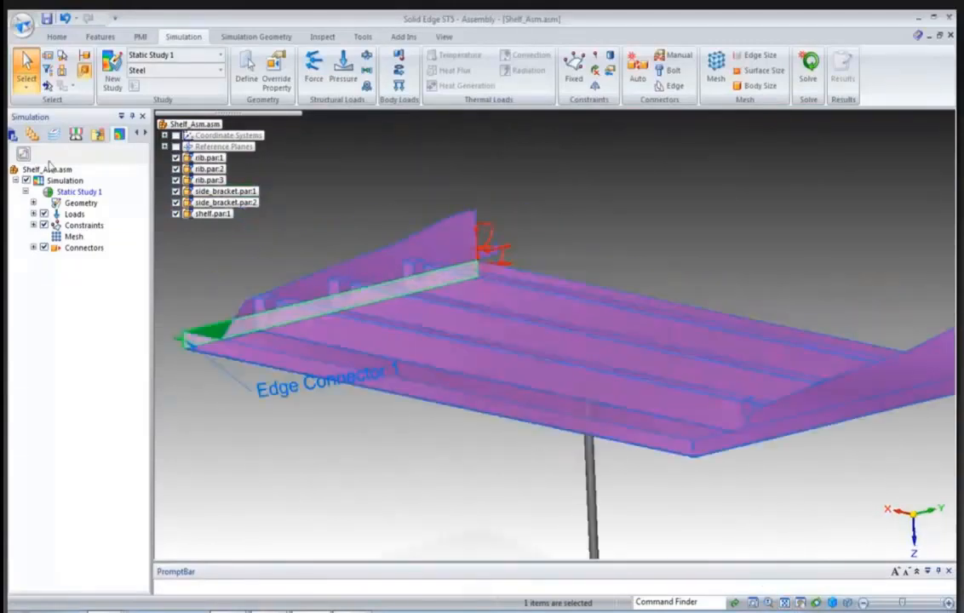
{"action": "left_click", "coordinate": [44, 213]}
{"action": "left_click", "coordinate": [44, 225]}
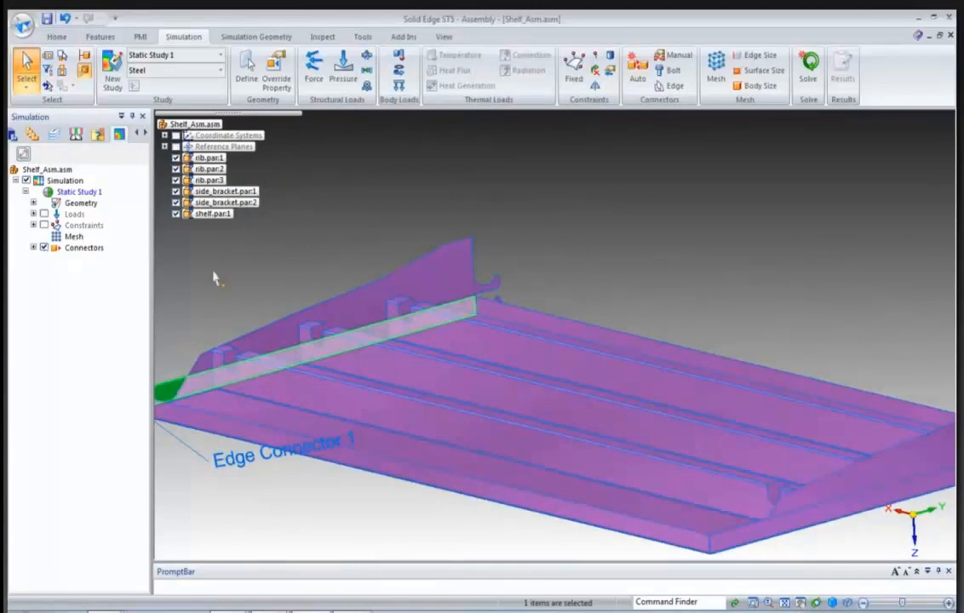
Add a Glue edge connector from the shelf's rear flange end edge to the adjacent side bracket face, with a 2 mm search distance.
{"action": "scroll", "coordinate": [450, 334], "scroll_direction": "up", "scroll_amount": 5}
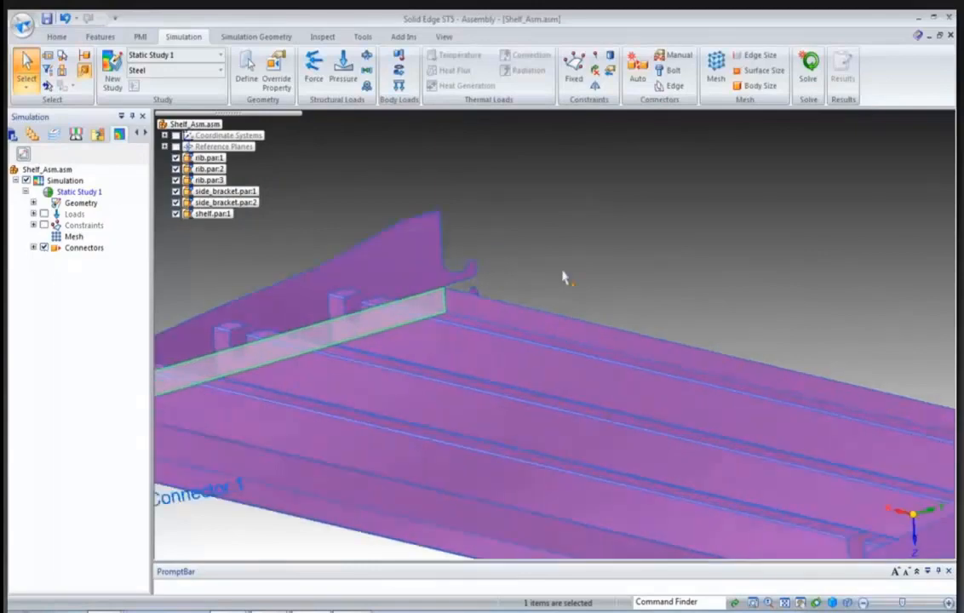
{"action": "left_click", "coordinate": [670, 86]}
{"action": "left_click", "coordinate": [554, 402]}
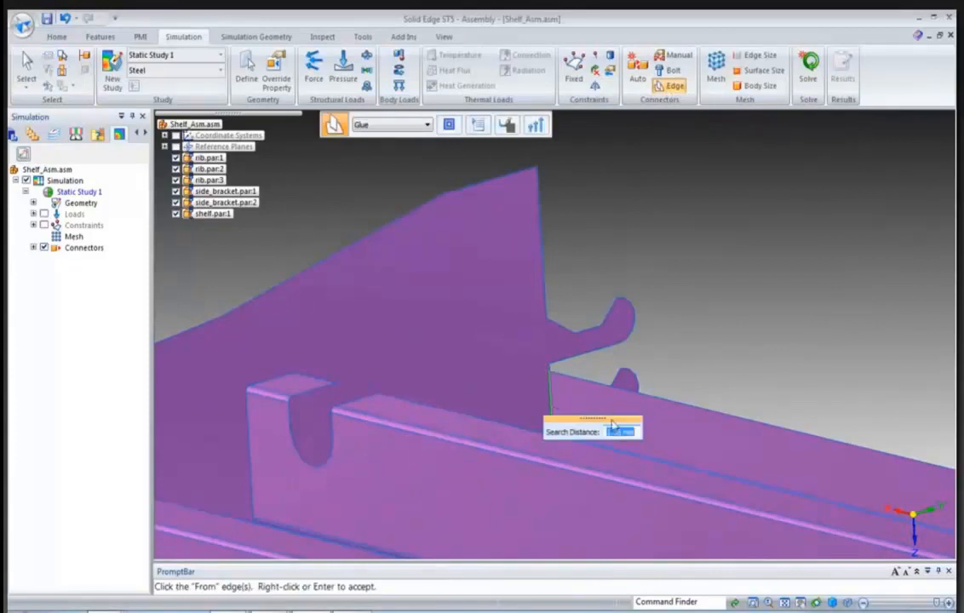
{"action": "type", "text": "2"}
{"action": "key", "text": "Return"}
{"action": "right_click", "coordinate": [717, 343]}
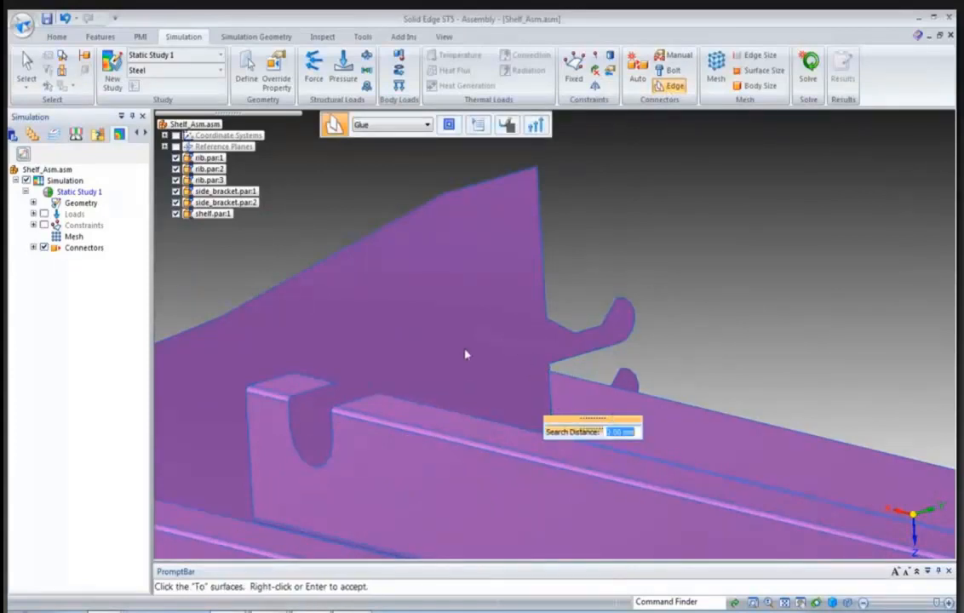
{"action": "left_click", "coordinate": [466, 354]}
{"action": "right_click", "coordinate": [775, 273]}
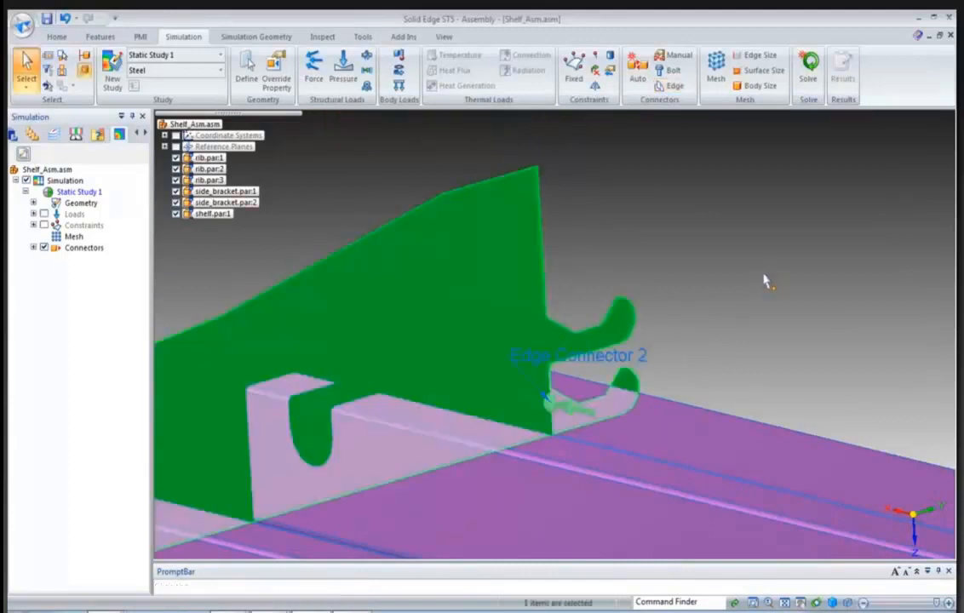
Glue the opposite end edge of the shelf's rear flange to the other side bracket's face with an edge connector.
{"action": "mouse_move", "coordinate": [764, 276]}
{"action": "middle_mouse_down"}
{"action": "mouse_move", "coordinate": [772, 271]}
{"action": "mouse_move", "coordinate": [756, 282]}
{"action": "middle_mouse_up"}
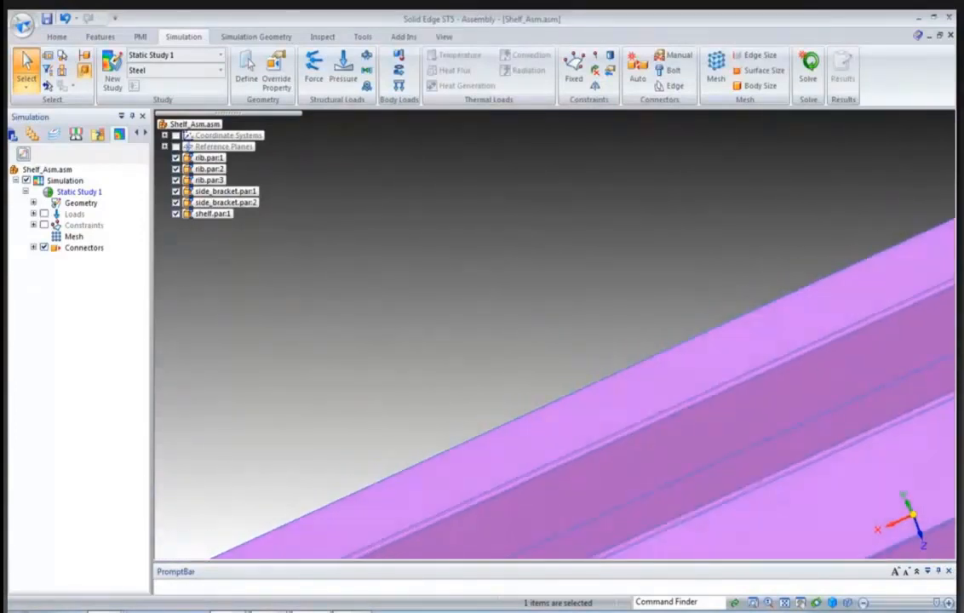
{"action": "left_click", "coordinate": [785, 602]}
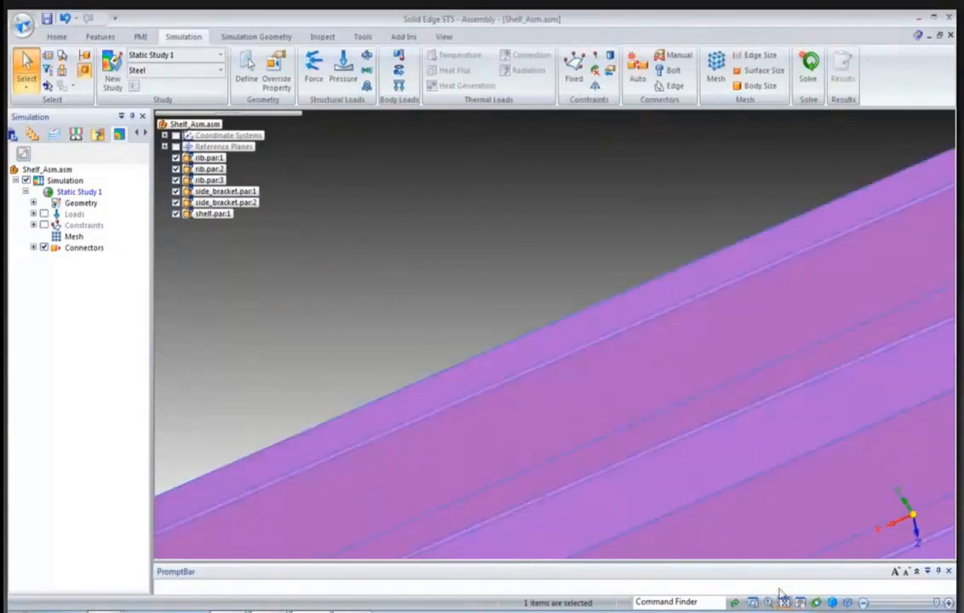
{"action": "middle_click_drag", "start_coordinate": [700, 369], "coordinate": [666, 209]}
{"action": "scroll", "coordinate": [659, 154], "scroll_direction": "up", "scroll_amount": 3}
{"action": "left_click", "coordinate": [669, 85]}
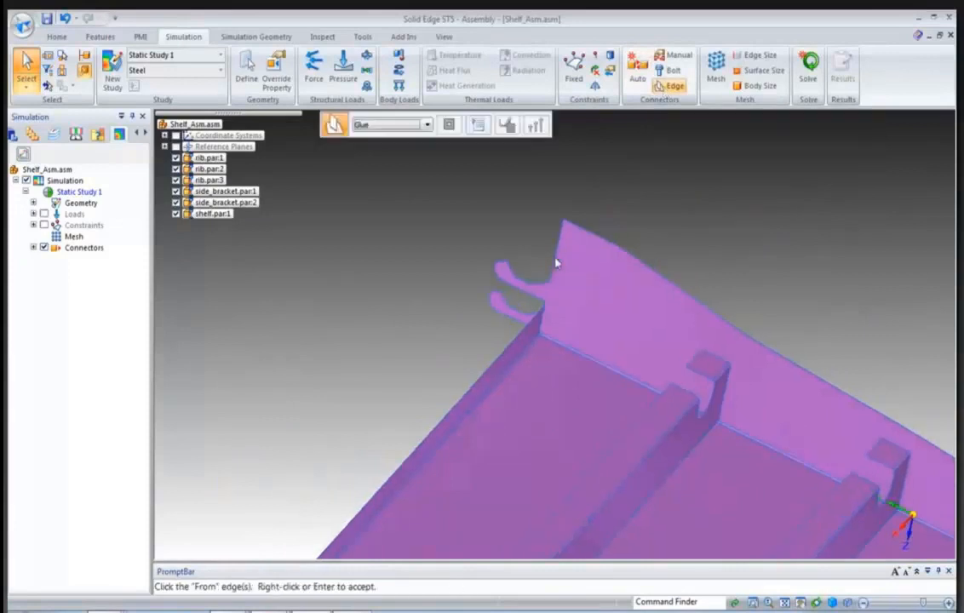
{"action": "left_click", "coordinate": [542, 322]}
{"action": "right_click", "coordinate": [395, 320]}
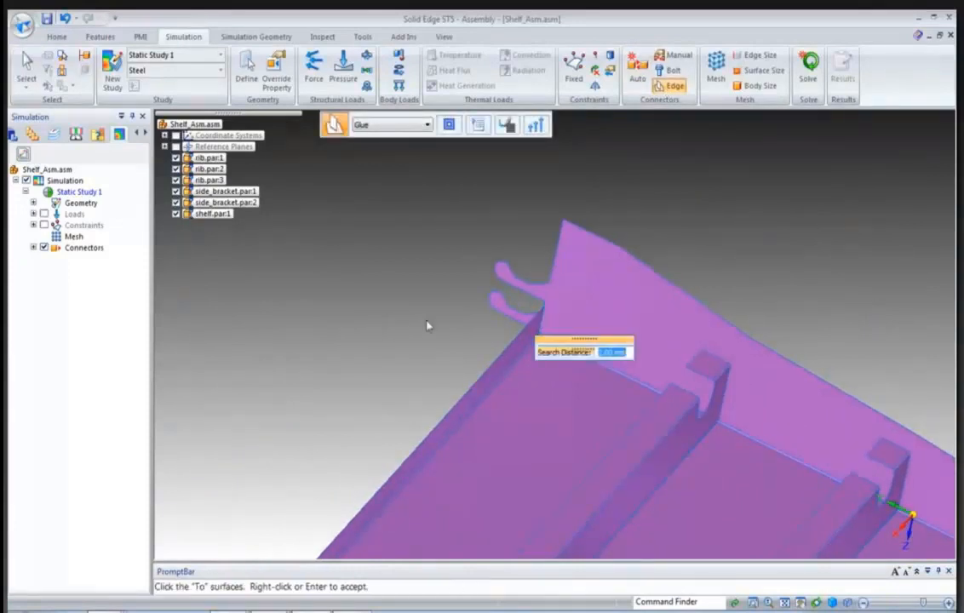
{"action": "left_click", "coordinate": [612, 293]}
{"action": "right_click", "coordinate": [664, 230]}
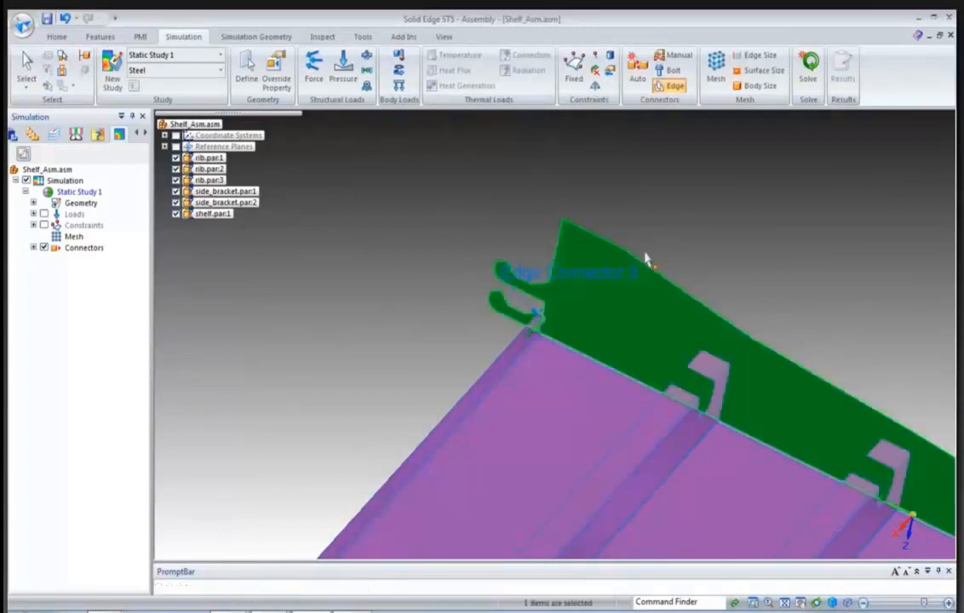
Glue the shelf's remaining front corner edge to the adjoining side flange face with an edge connector.
{"action": "middle_click_drag", "start_coordinate": [514, 446], "coordinate": [607, 288]}
{"action": "left_click", "coordinate": [669, 85]}
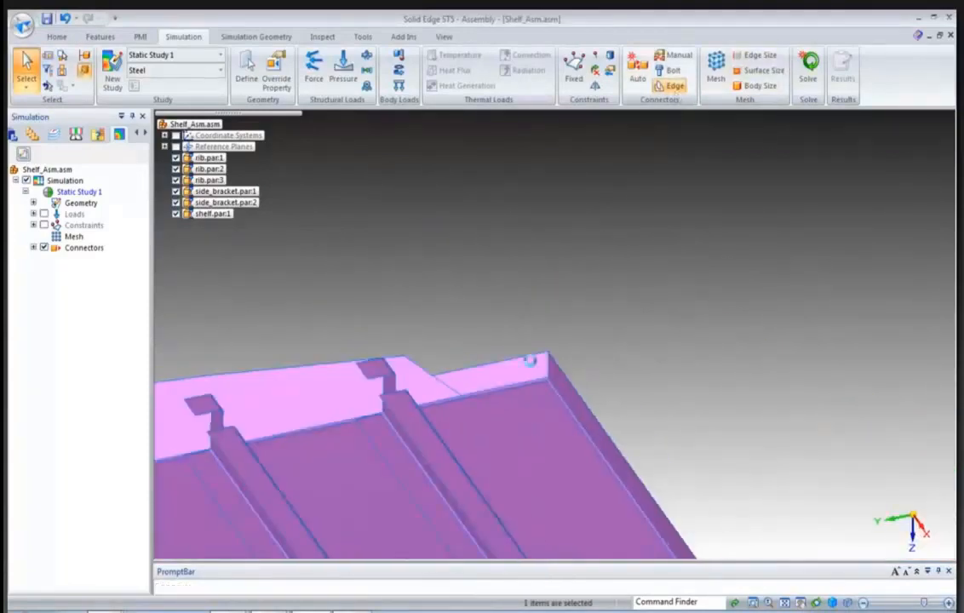
{"action": "scroll", "coordinate": [617, 319], "scroll_direction": "up", "scroll_amount": 8}
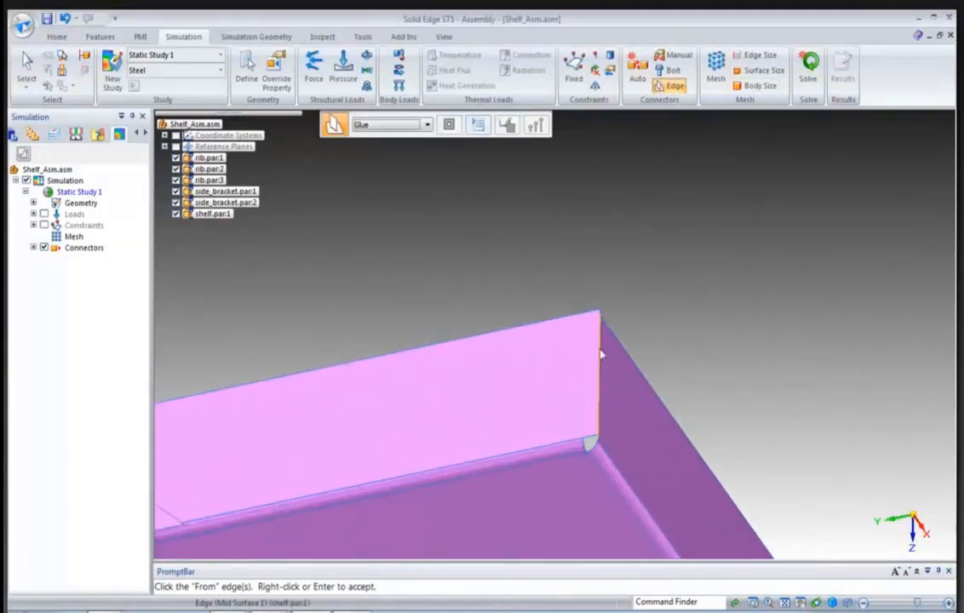
{"action": "left_click", "coordinate": [599, 353]}
{"action": "right_click", "coordinate": [644, 297]}
{"action": "left_click", "coordinate": [562, 347]}
{"action": "right_click", "coordinate": [646, 237]}
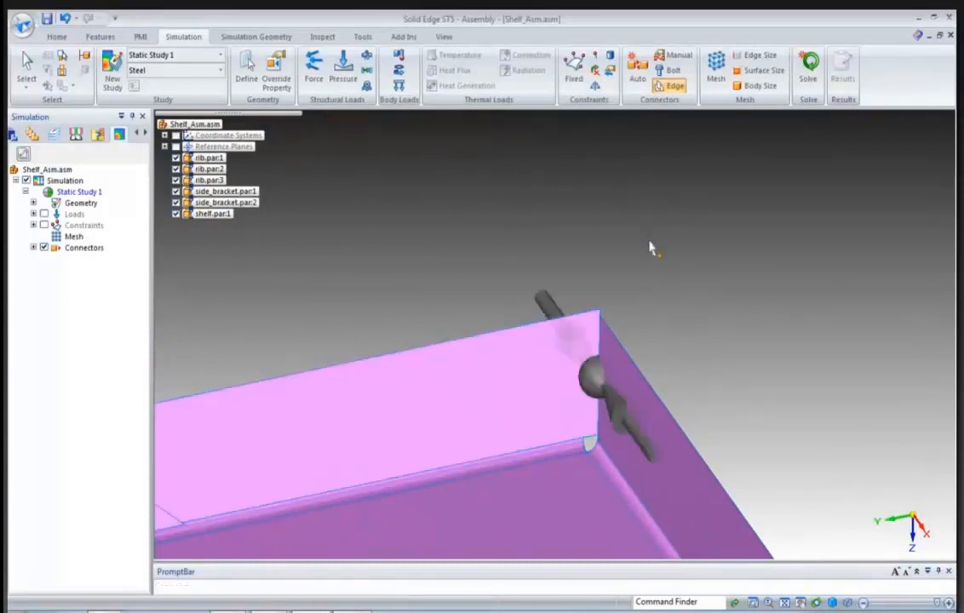
Hide both side brackets and the shelf so that only the three ribs are displayed.
{"action": "left_click", "coordinate": [783, 604]}
{"action": "left_click", "coordinate": [771, 602]}
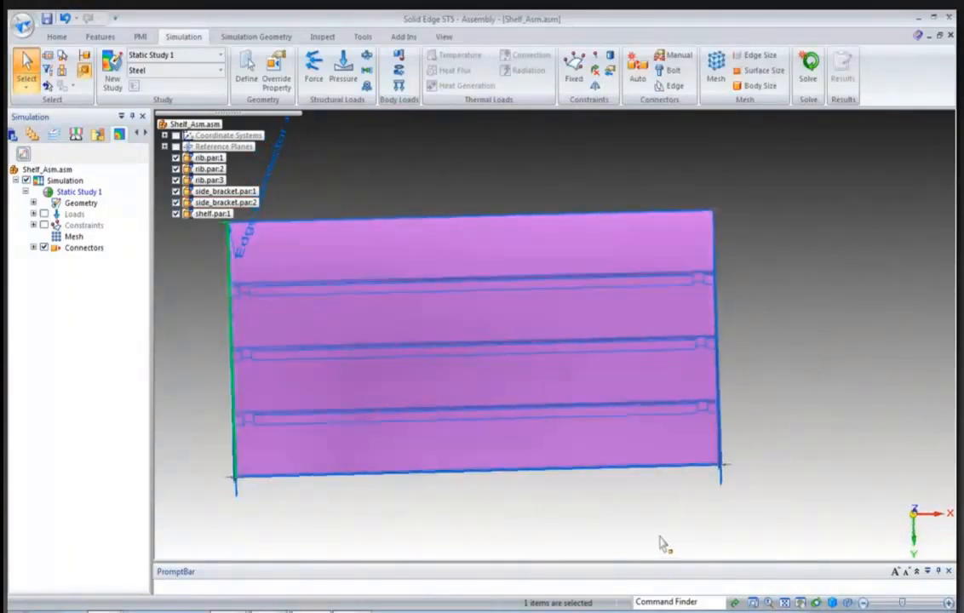
{"action": "left_click_drag", "start_coordinate": [176, 192], "coordinate": [176, 214]}
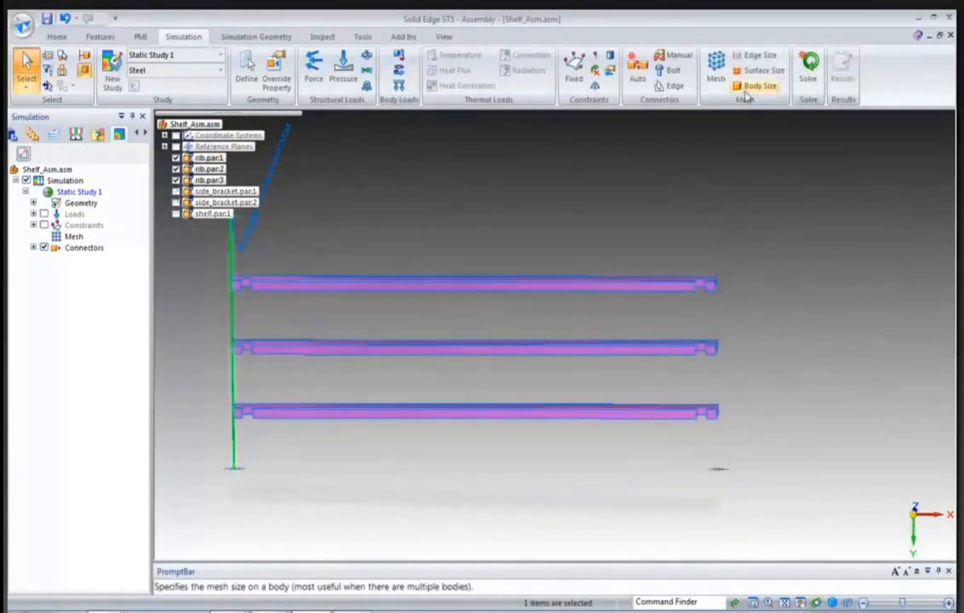
Add a Glue edge connector from the end edges of all three ribs to the side_bracket.par:2 face, redisplaying that bracket.
{"action": "left_click", "coordinate": [664, 87]}
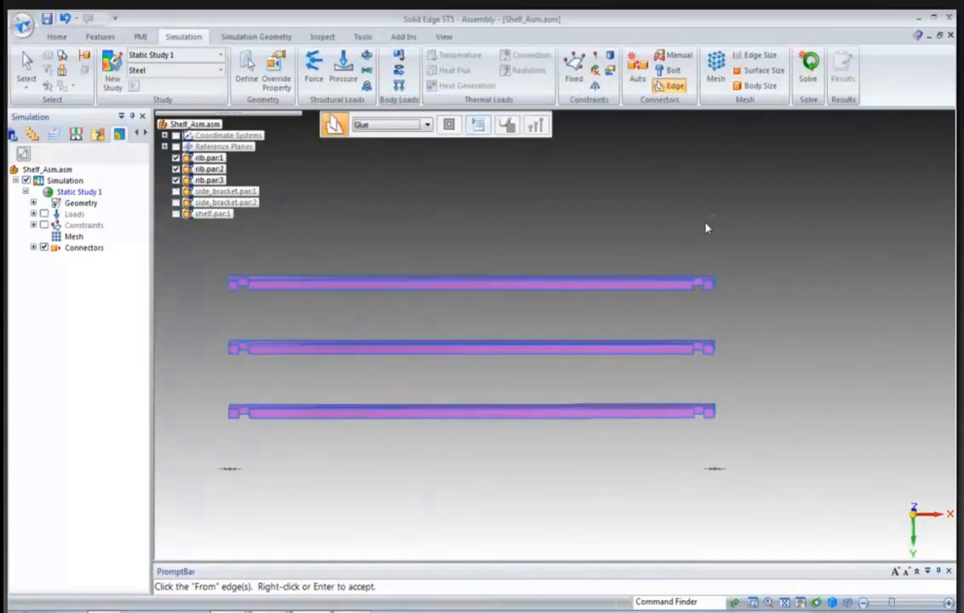
{"action": "scroll", "coordinate": [707, 221], "scroll_direction": "up", "scroll_amount": 3}
{"action": "scroll", "coordinate": [707, 226], "scroll_direction": "up", "scroll_amount": 1}
{"action": "left_click_drag", "start_coordinate": [764, 195], "coordinate": [701, 532]}
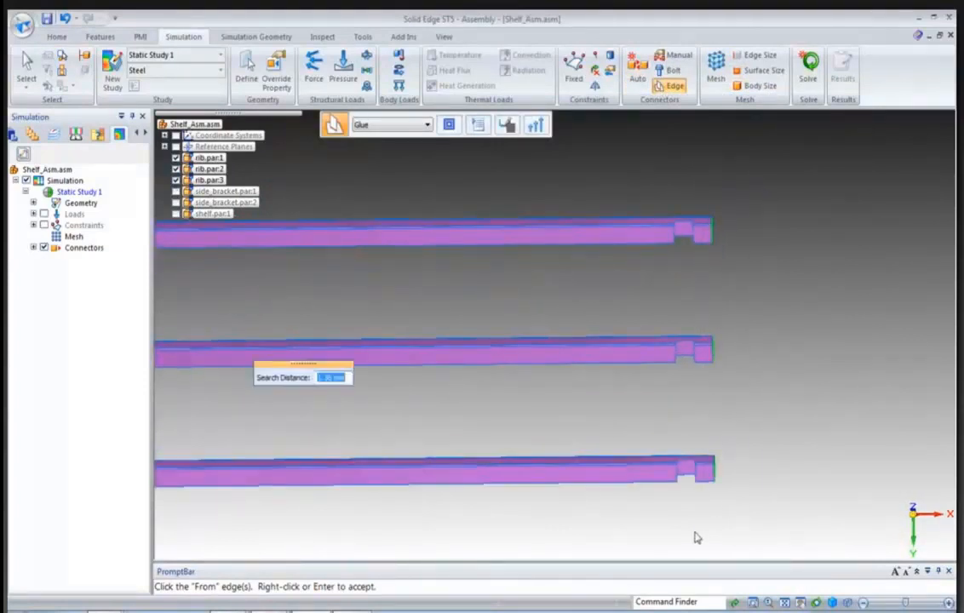
{"action": "middle_click_drag", "start_coordinate": [691, 532], "coordinate": [594, 338]}
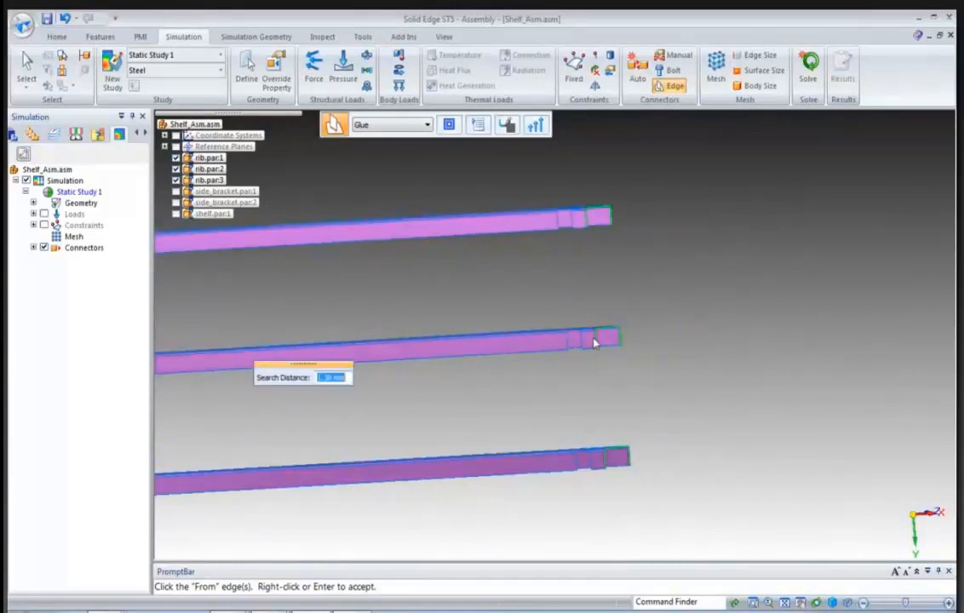
{"action": "right_click", "coordinate": [701, 294]}
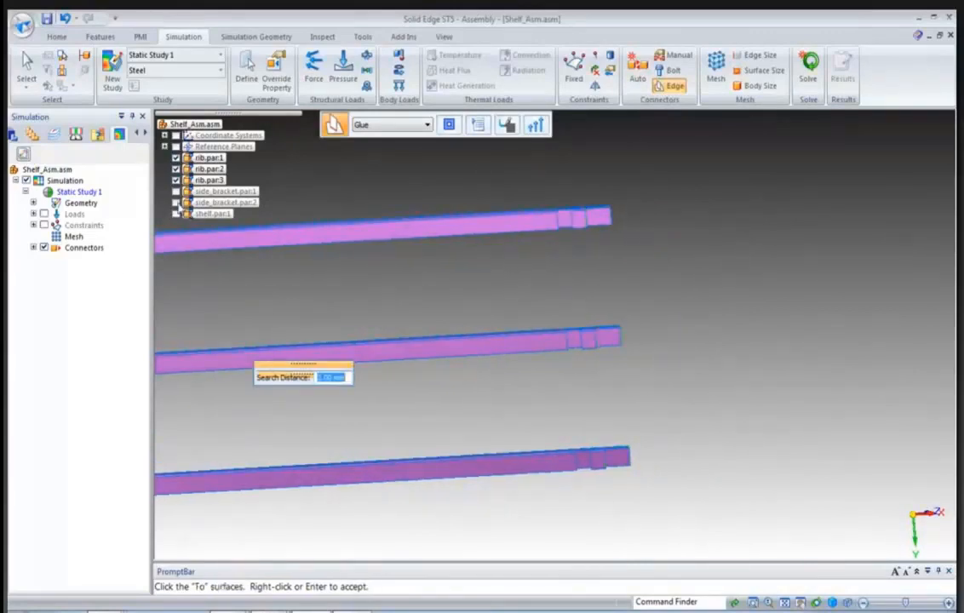
{"action": "left_click", "coordinate": [605, 261]}
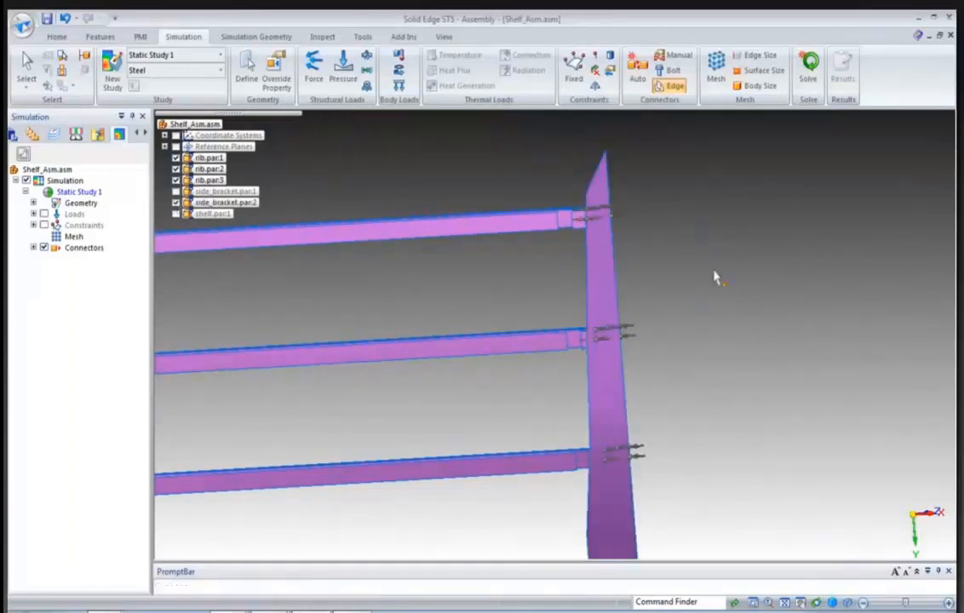
Glue the ribs' opposite end edges to the redisplayed side_bracket.par:1 face with an edge connector, using a 2 mm search distance.
{"action": "middle_click_drag", "start_coordinate": [434, 452], "coordinate": [481, 400]}
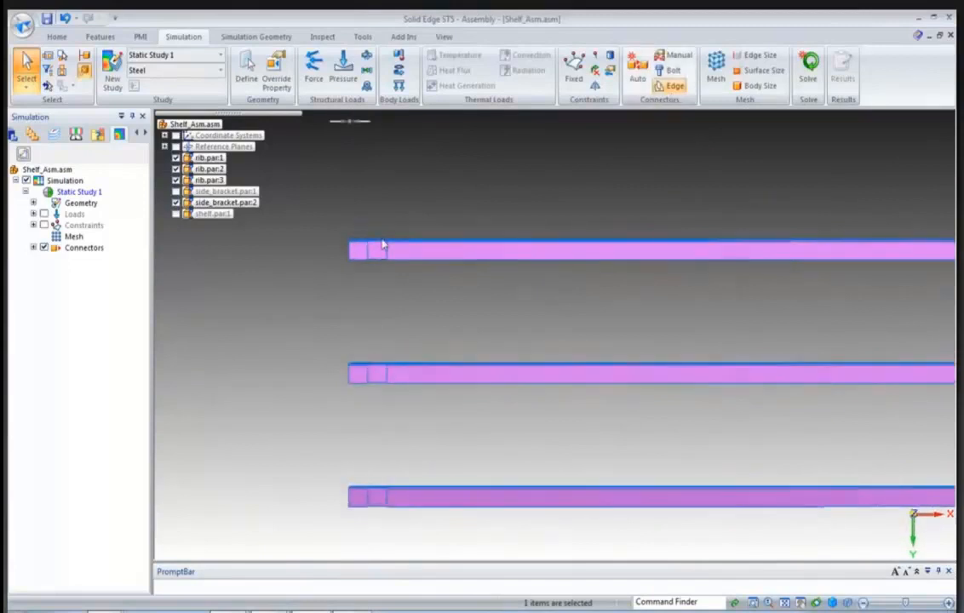
{"action": "left_click", "coordinate": [673, 85]}
{"action": "left_click_drag", "start_coordinate": [355, 493], "coordinate": [357, 536]}
{"action": "middle_click_drag", "start_coordinate": [278, 517], "coordinate": [260, 480]}
{"action": "type", "text": "2"}
{"action": "key", "text": "Return"}
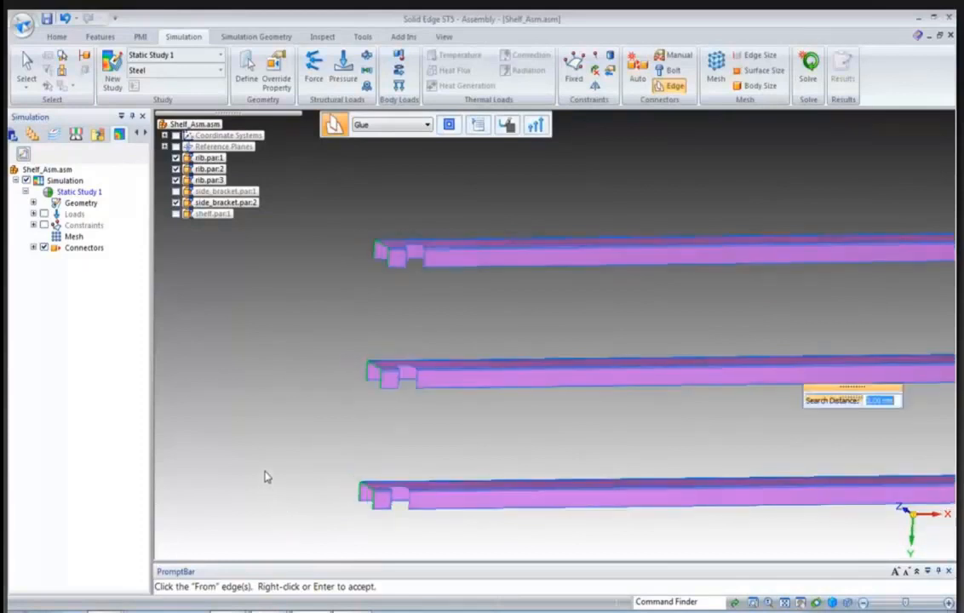
{"action": "right_click", "coordinate": [294, 398]}
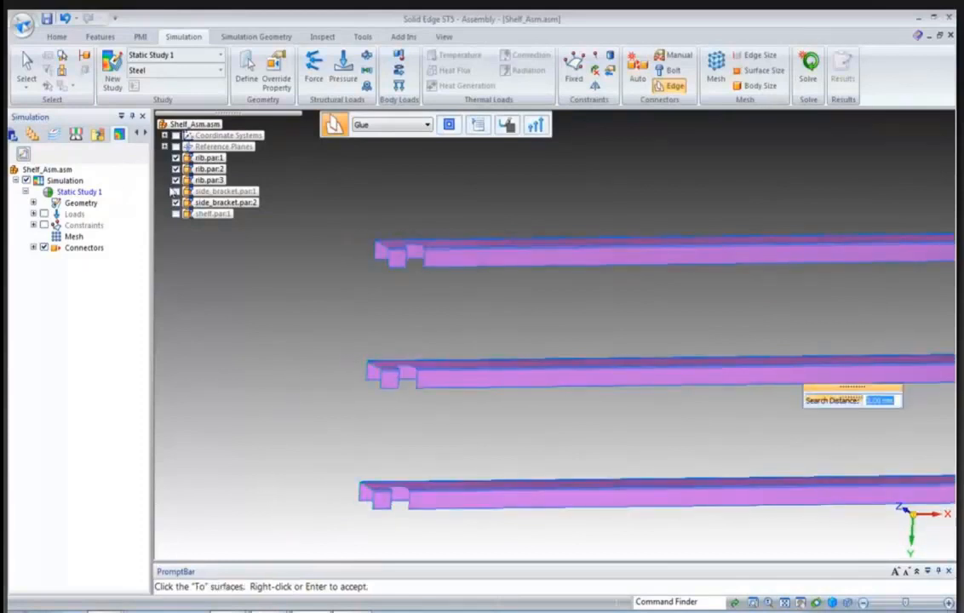
{"action": "left_click", "coordinate": [176, 191]}
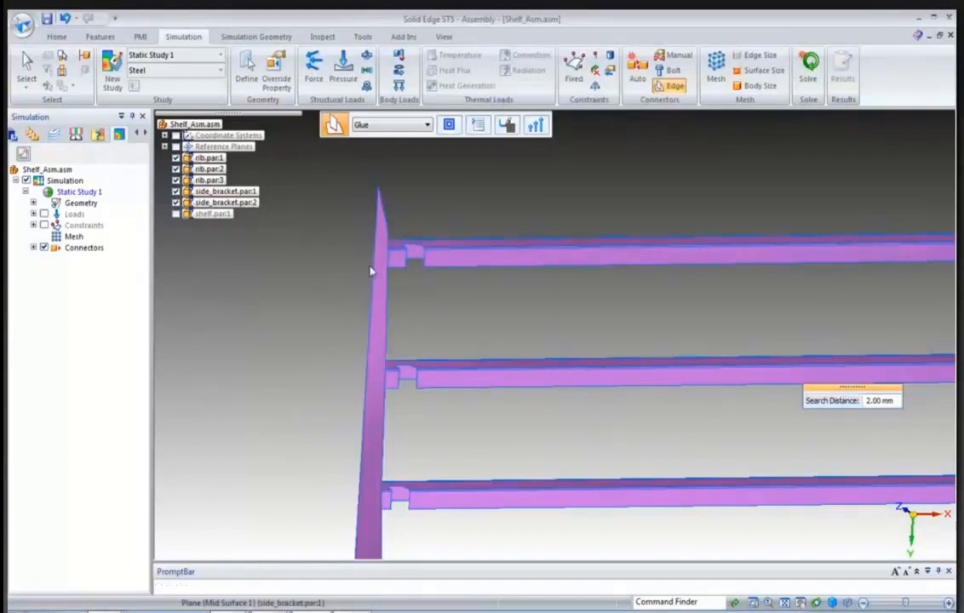
{"action": "right_click", "coordinate": [286, 278]}
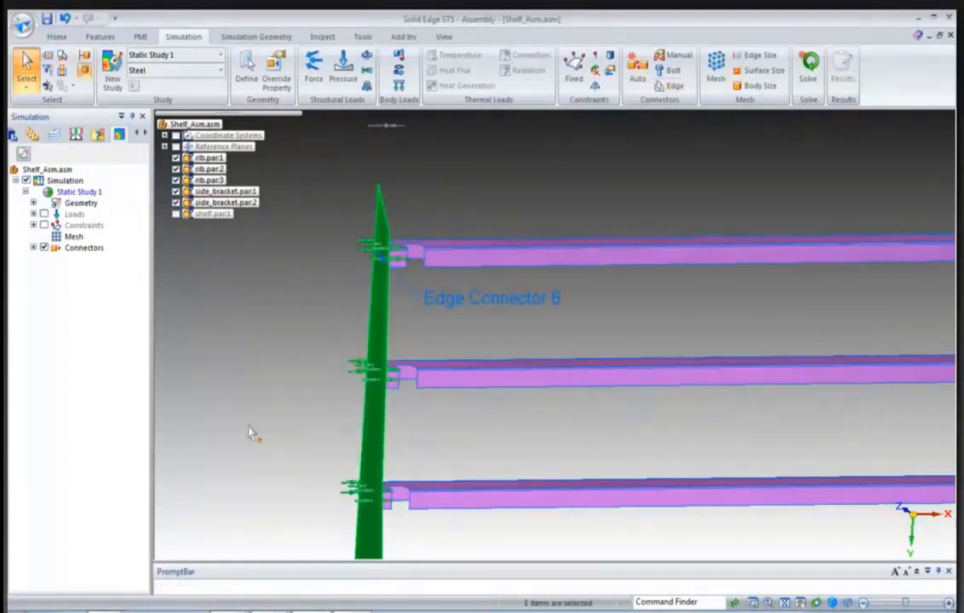
Display the shelf again and clear the selected edge connector.
{"action": "left_click", "coordinate": [175, 214]}
{"action": "scroll", "coordinate": [371, 323], "scroll_direction": "down", "scroll_amount": 3}
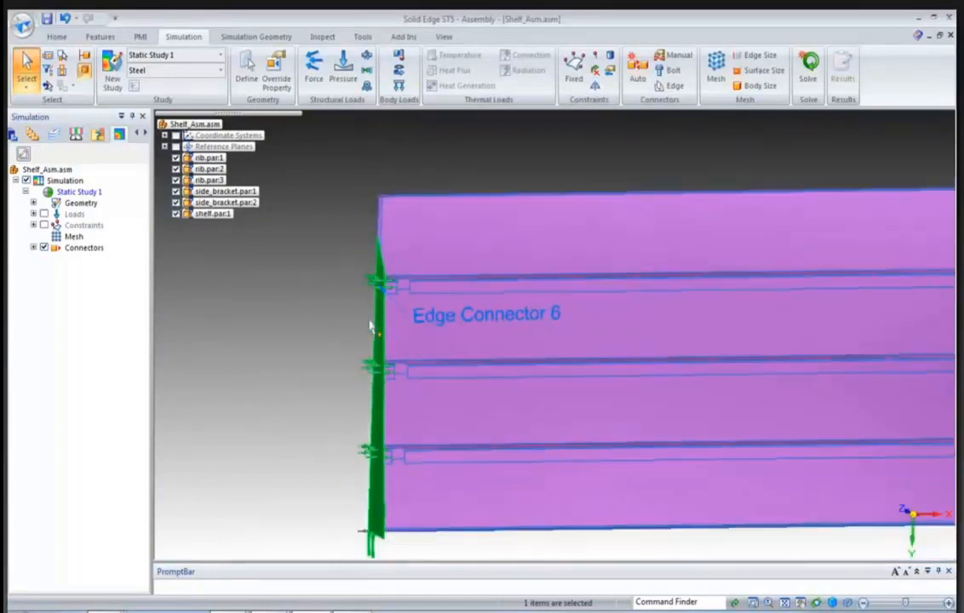
{"action": "scroll", "coordinate": [367, 325], "scroll_direction": "down", "scroll_amount": 1}
{"action": "left_click", "coordinate": [405, 174]}
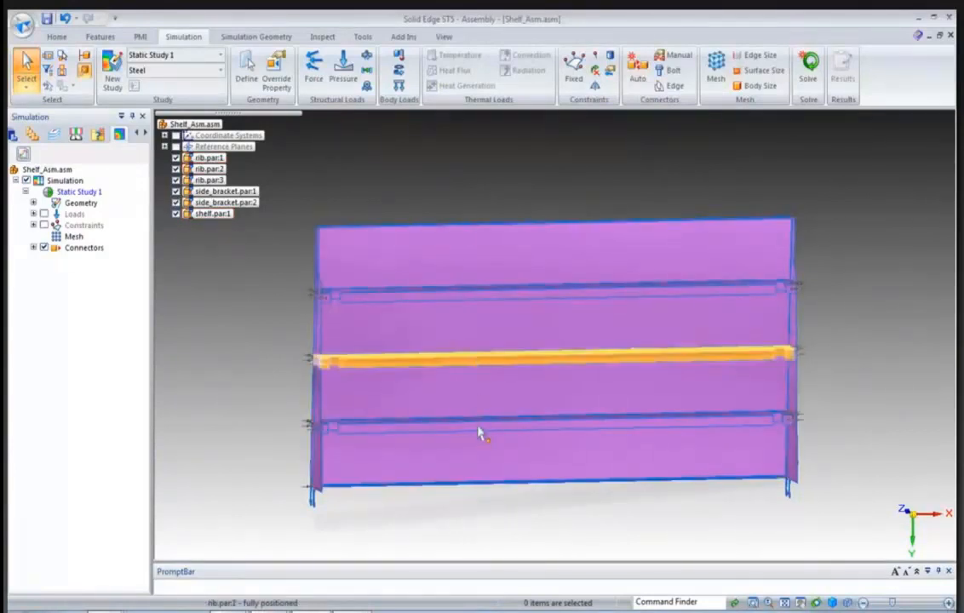
Create automatic Glue connectors between the shelf and the three ribs with a 2 mm search distance.
{"action": "left_click", "coordinate": [637, 68]}
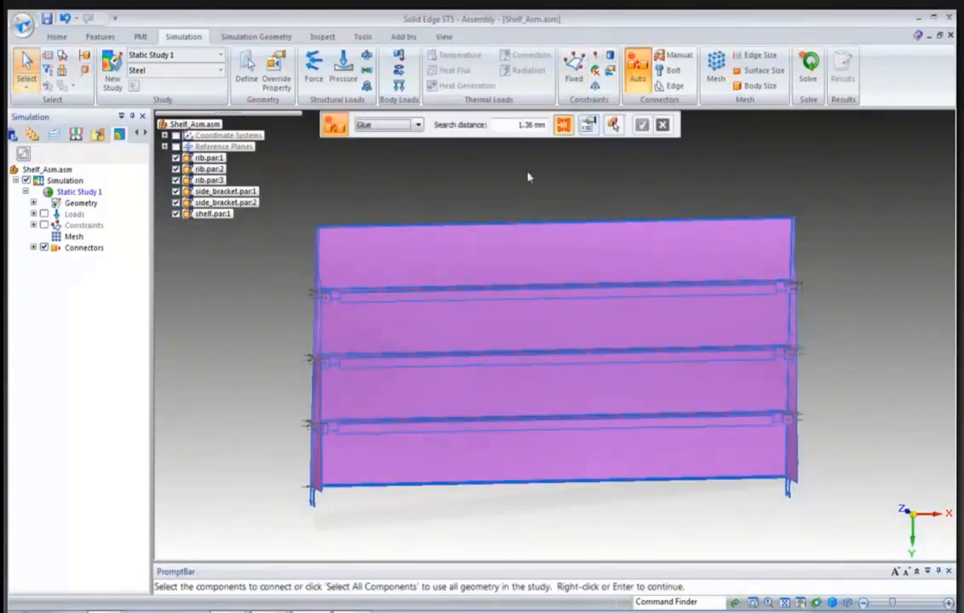
{"action": "left_click_drag", "start_coordinate": [508, 128], "coordinate": [574, 130]}
{"action": "type", "text": "2"}
{"action": "key", "text": "Tab"}
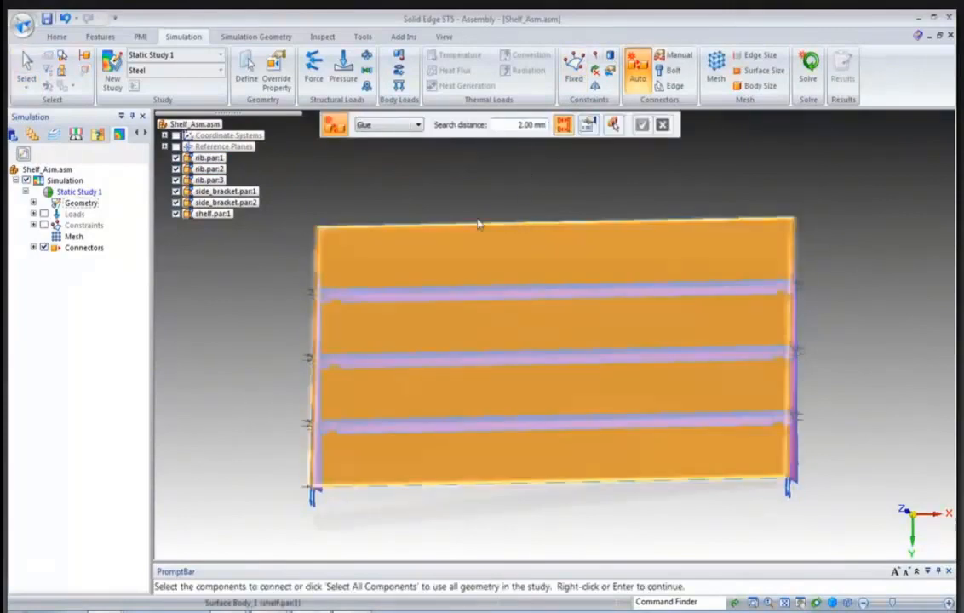
{"action": "left_click", "coordinate": [482, 278]}
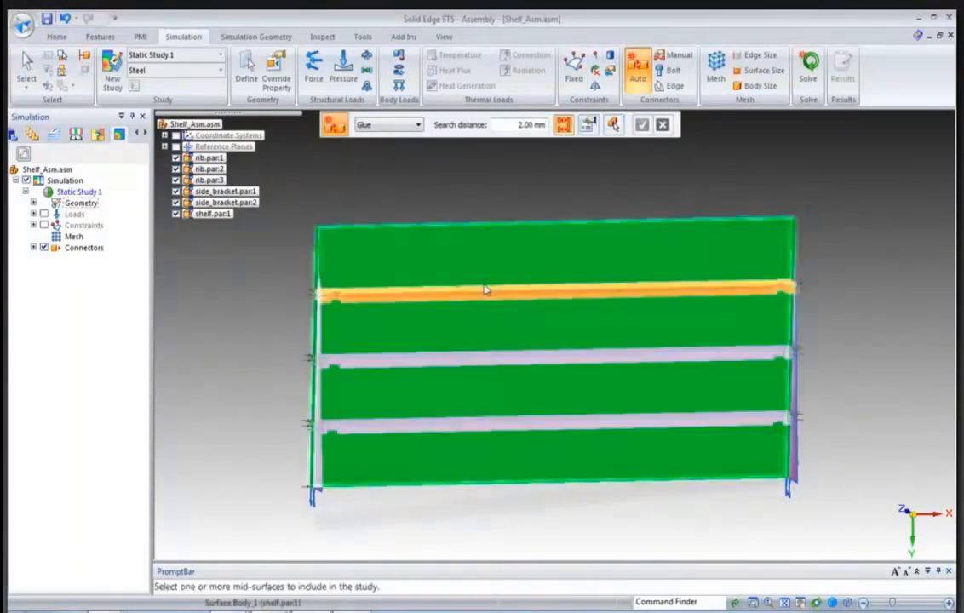
{"action": "left_click", "coordinate": [483, 291]}
{"action": "left_click", "coordinate": [485, 356]}
{"action": "left_click", "coordinate": [484, 421]}
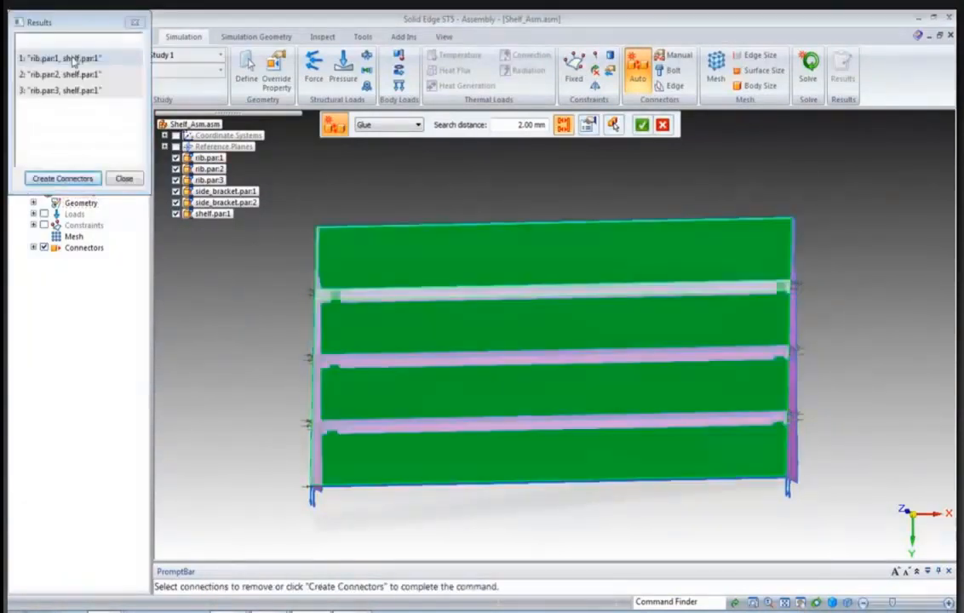
{"action": "left_click", "coordinate": [73, 75]}
{"action": "left_click", "coordinate": [68, 90]}
{"action": "left_click", "coordinate": [63, 179]}
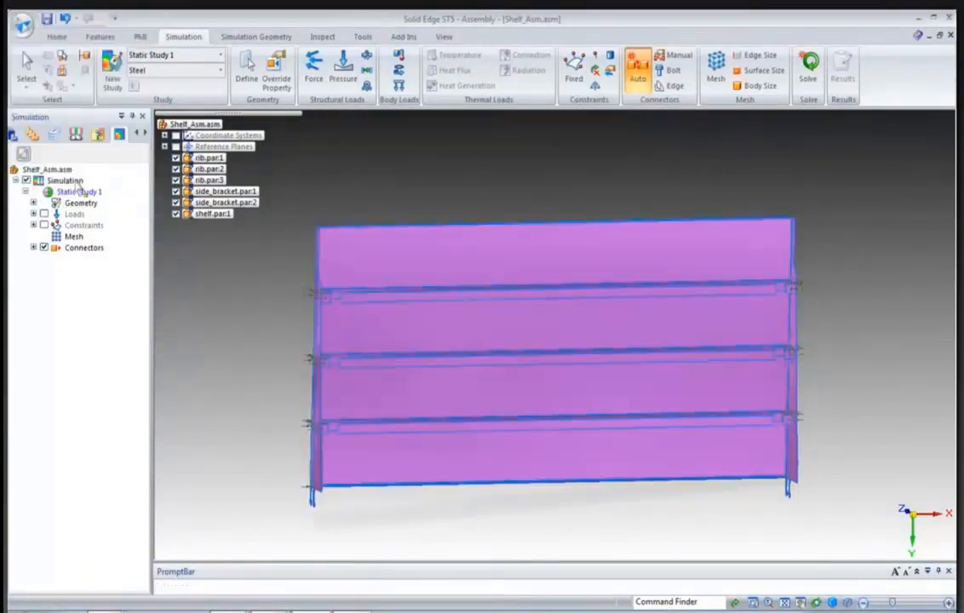
Create automatic Glue connectors between the shelf and both side brackets with a 2 mm search distance.
{"action": "left_click", "coordinate": [637, 70]}
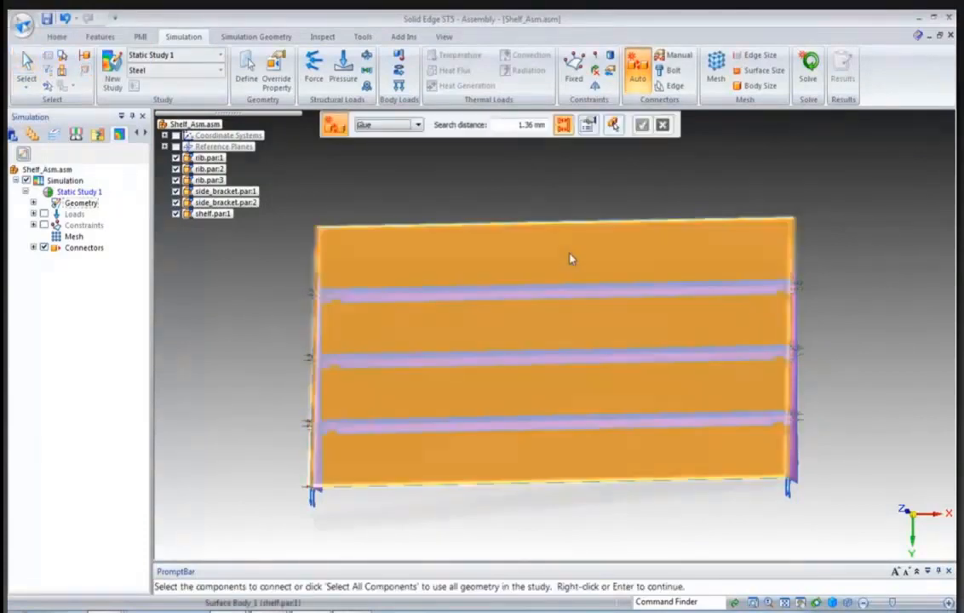
{"action": "double_click", "coordinate": [532, 124]}
{"action": "type", "text": "2"}
{"action": "key", "text": "Return"}
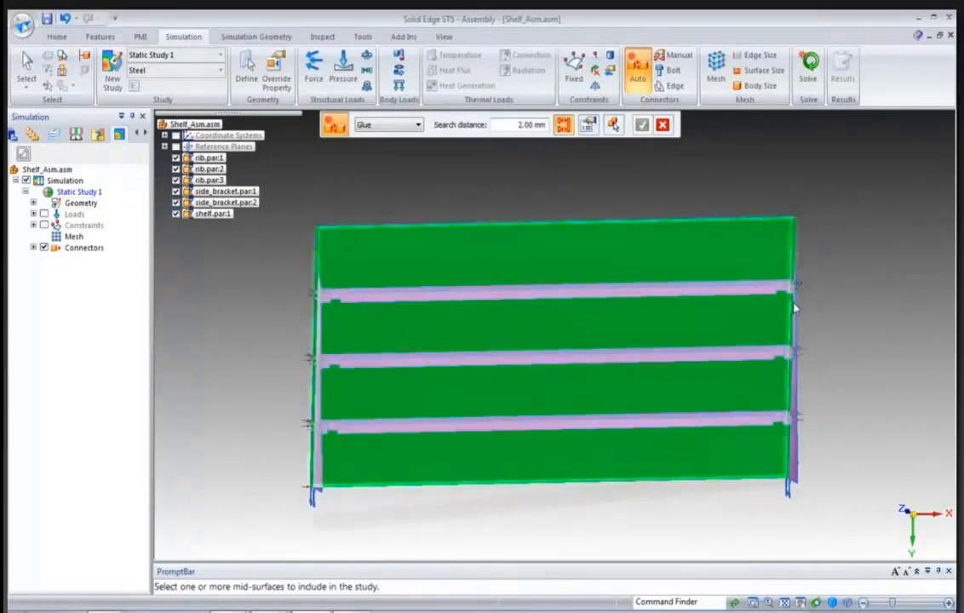
{"action": "middle_click_drag", "start_coordinate": [838, 303], "coordinate": [779, 364]}
{"action": "left_click", "coordinate": [786, 361]}
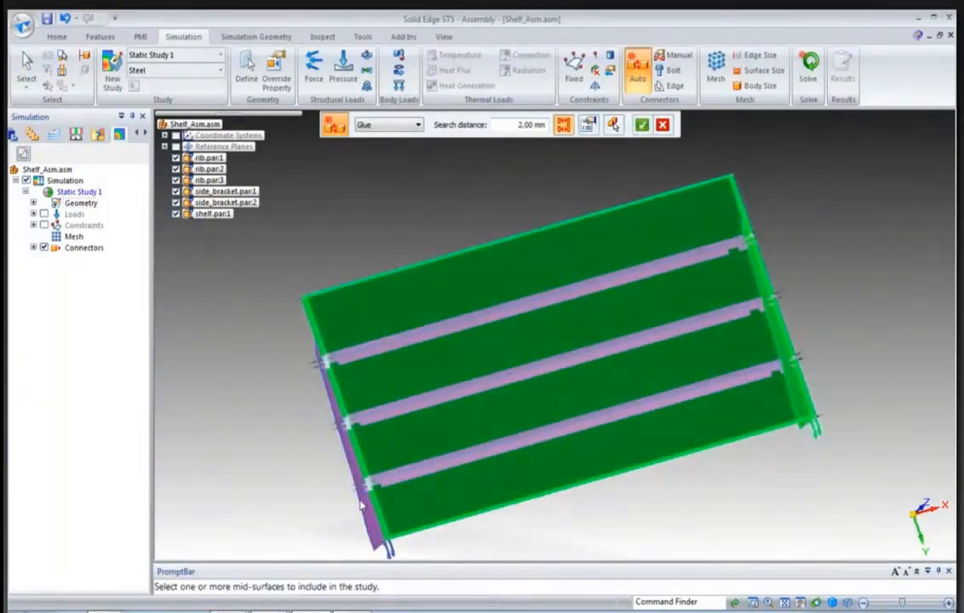
{"action": "left_click", "coordinate": [353, 456]}
{"action": "right_click", "coordinate": [233, 445]}
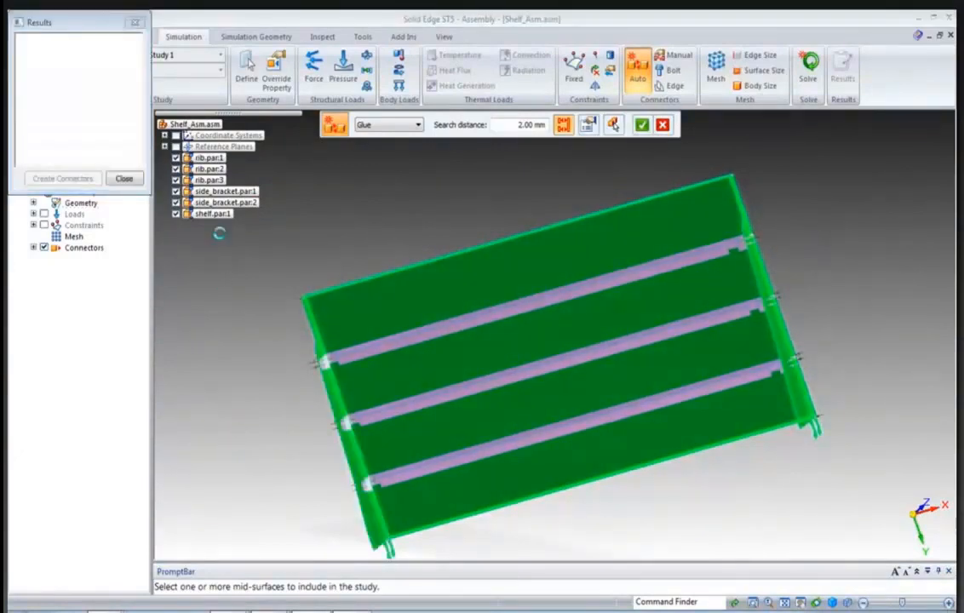
{"action": "left_click", "coordinate": [61, 57]}
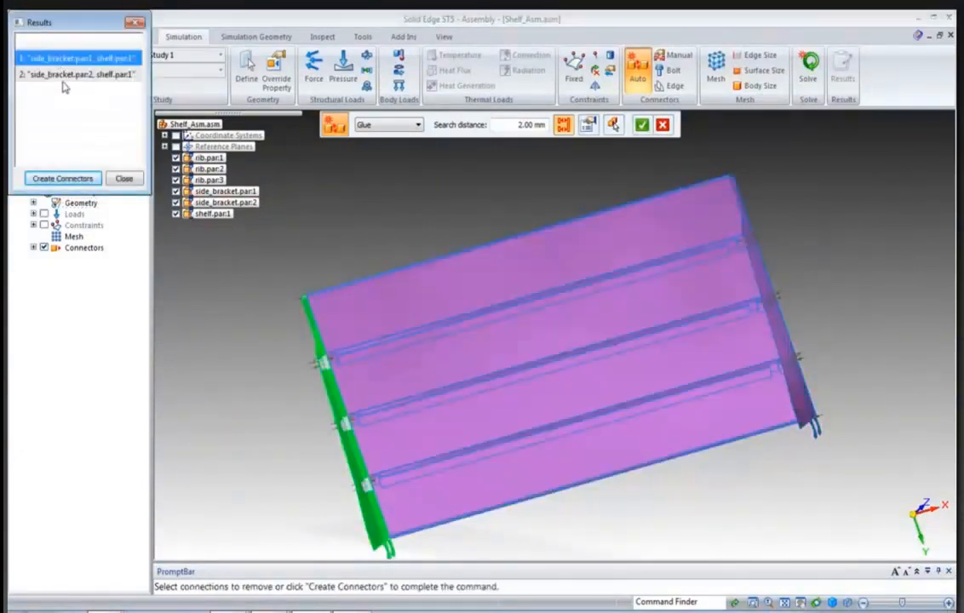
{"action": "left_click", "coordinate": [65, 76]}
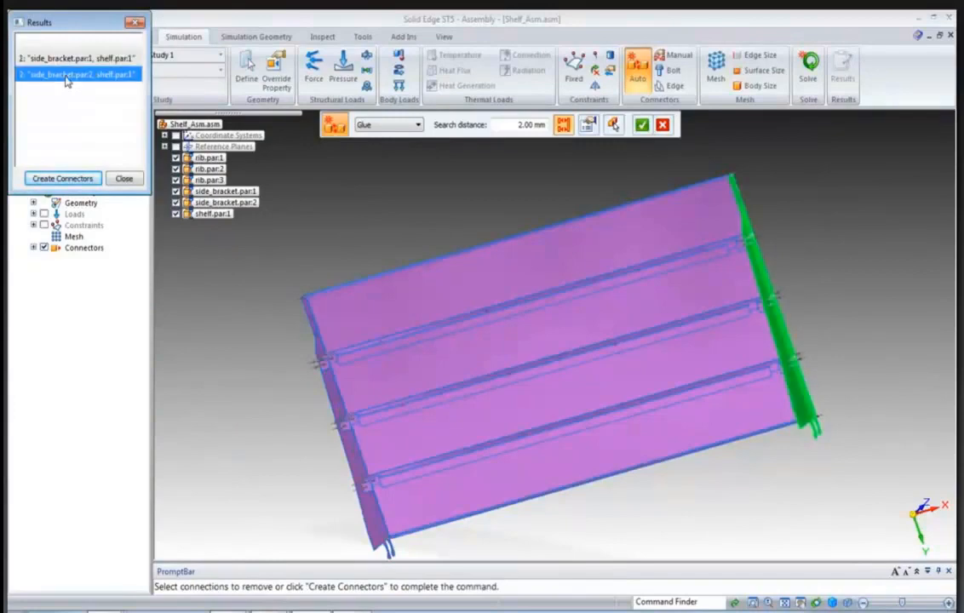
{"action": "left_click", "coordinate": [63, 179]}
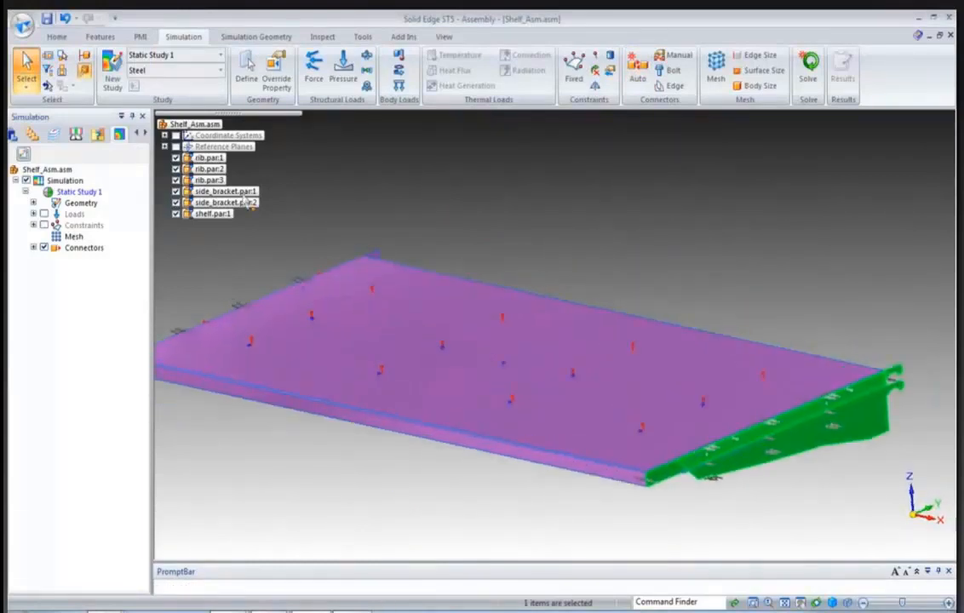
Expand the connectors, constraints, loads and geometry of Static Study 1 to review its contents.
{"action": "left_click", "coordinate": [33, 248]}
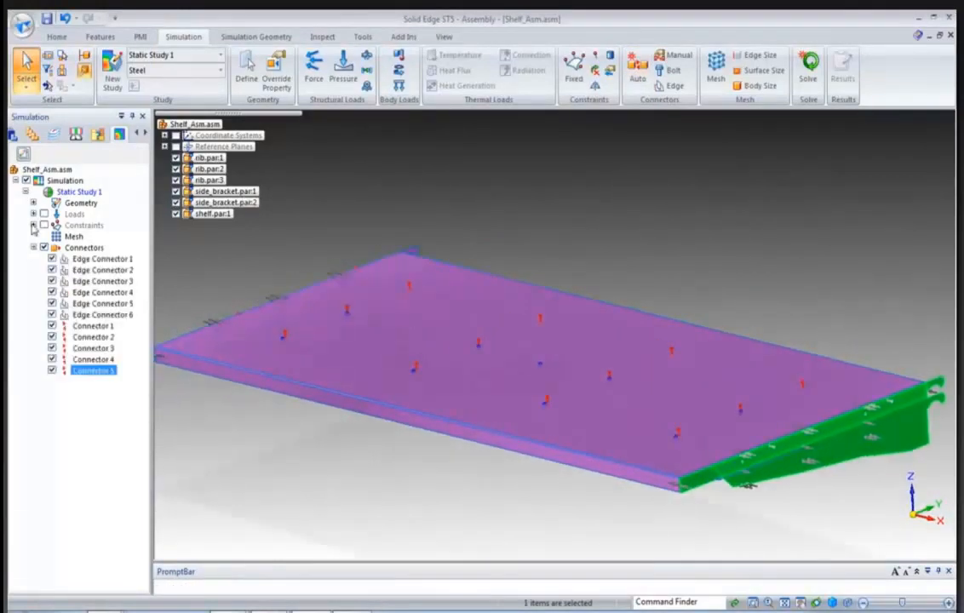
{"action": "left_click", "coordinate": [33, 226]}
{"action": "left_click", "coordinate": [33, 215]}
{"action": "left_click", "coordinate": [33, 202]}
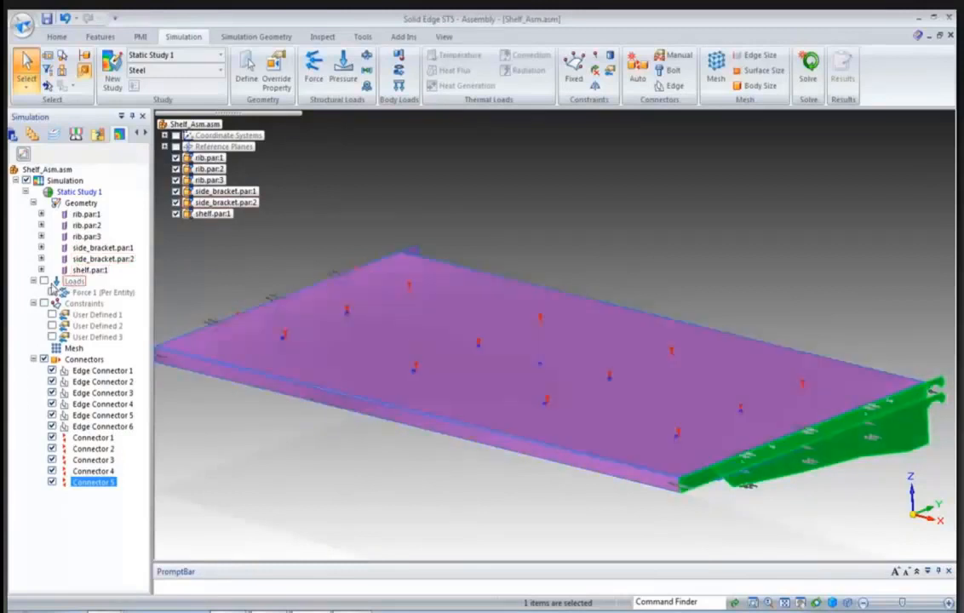
Display the study's loads and constraints, and review the definition of Force 1 on the shelf's upper face.
{"action": "left_click", "coordinate": [44, 280]}
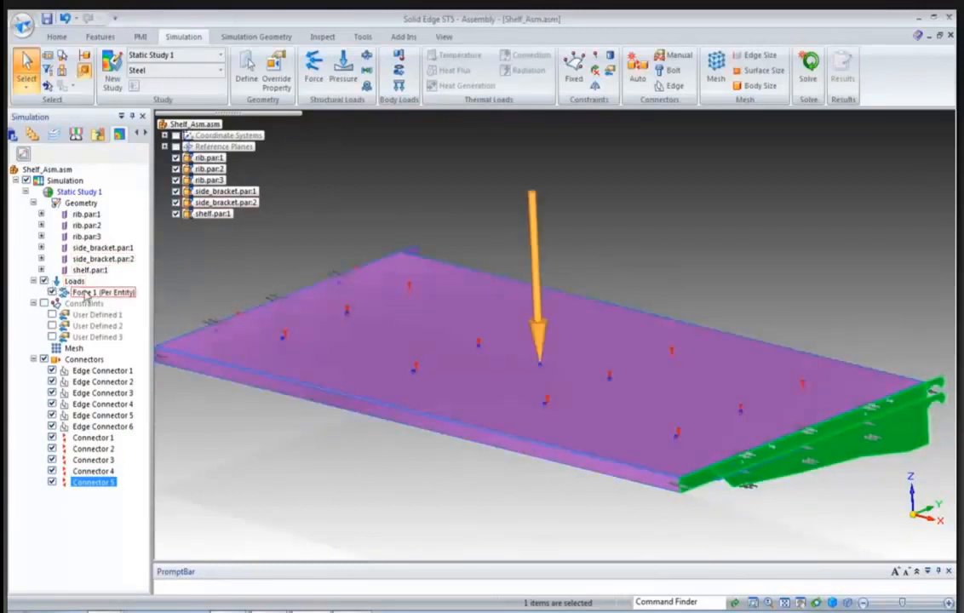
{"action": "double_click", "coordinate": [77, 291]}
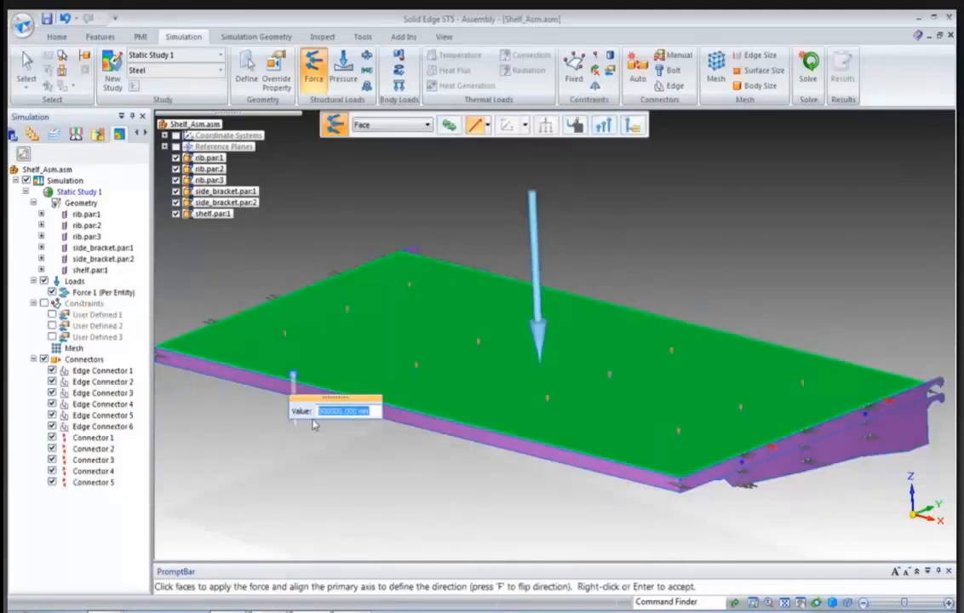
{"action": "right_click", "coordinate": [361, 180]}
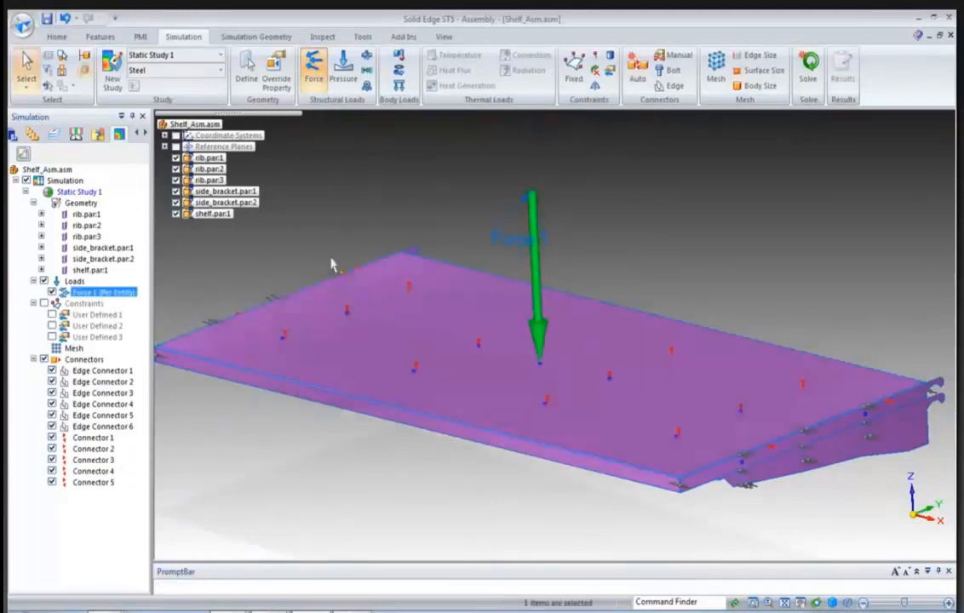
{"action": "left_click", "coordinate": [44, 304]}
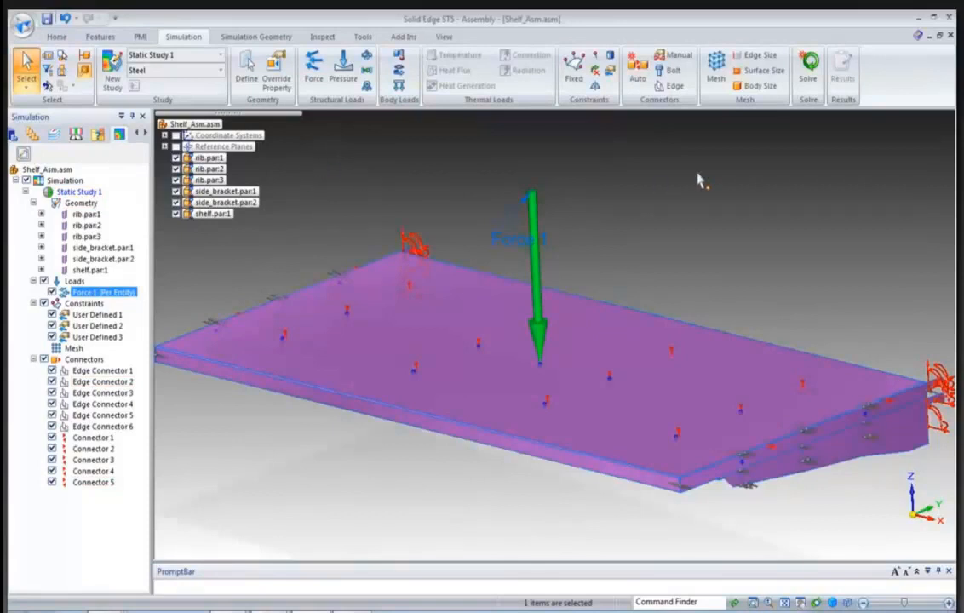
Hide the load, constraint and connector symbols, and solve Static Study 1.
{"action": "left_click", "coordinate": [45, 281]}
{"action": "left_click", "coordinate": [45, 304]}
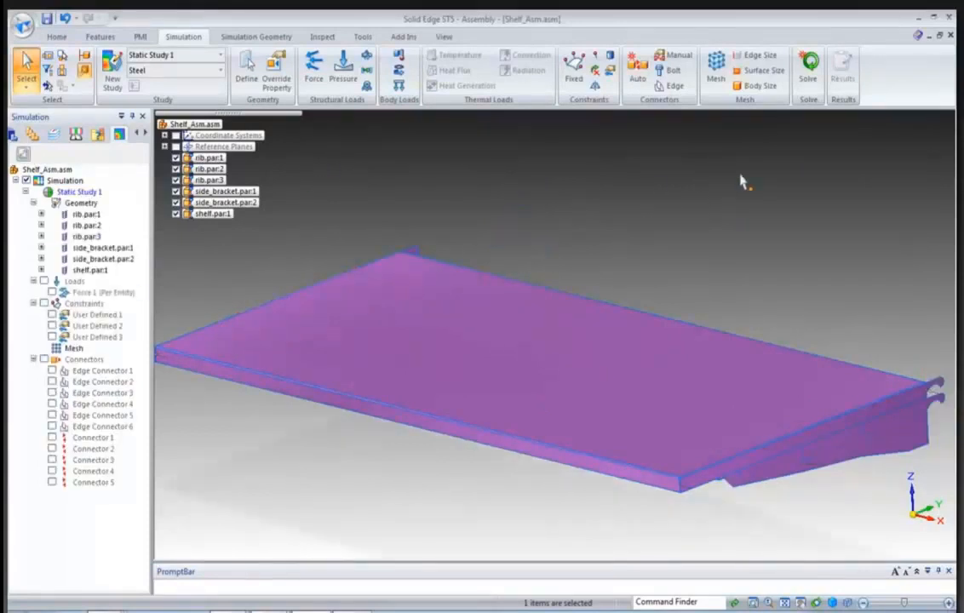
{"action": "left_click", "coordinate": [807, 85]}
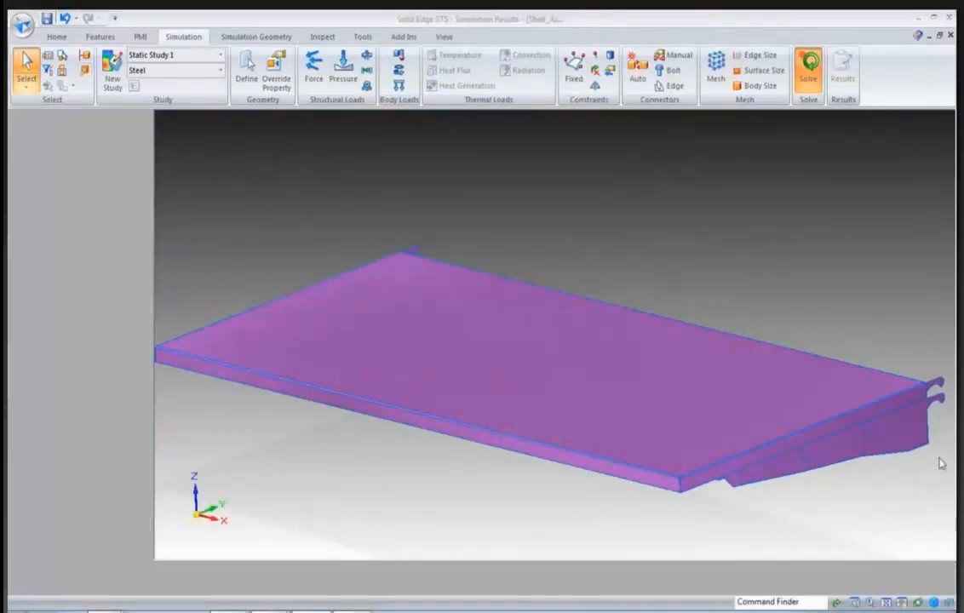
View the deformed shelf's Von Mises stress and total translation displacement results, and close the simulation results.
{"action": "middle_click_drag", "start_coordinate": [732, 316], "coordinate": [764, 417]}
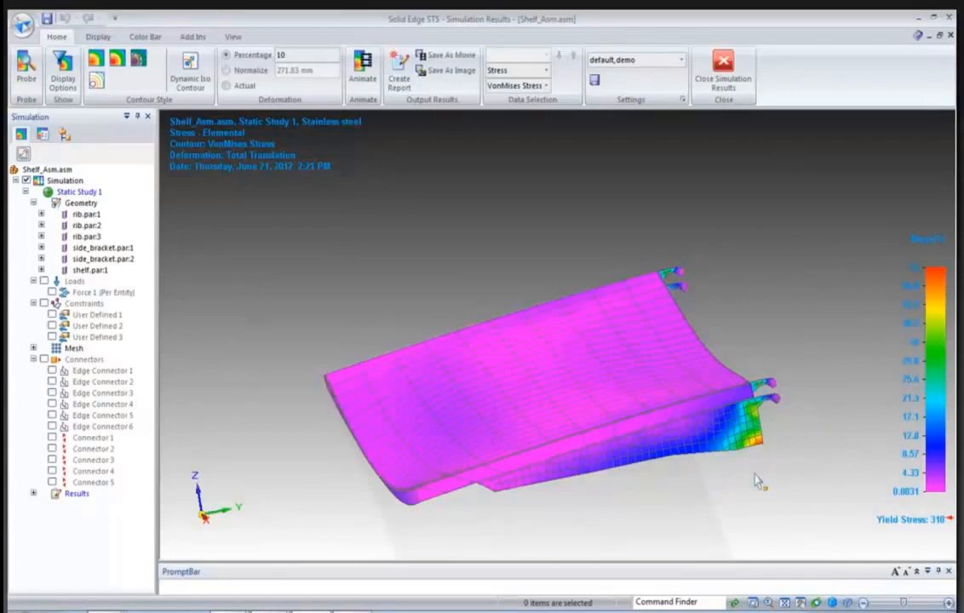
{"action": "left_click", "coordinate": [543, 71]}
{"action": "left_click", "coordinate": [511, 84]}
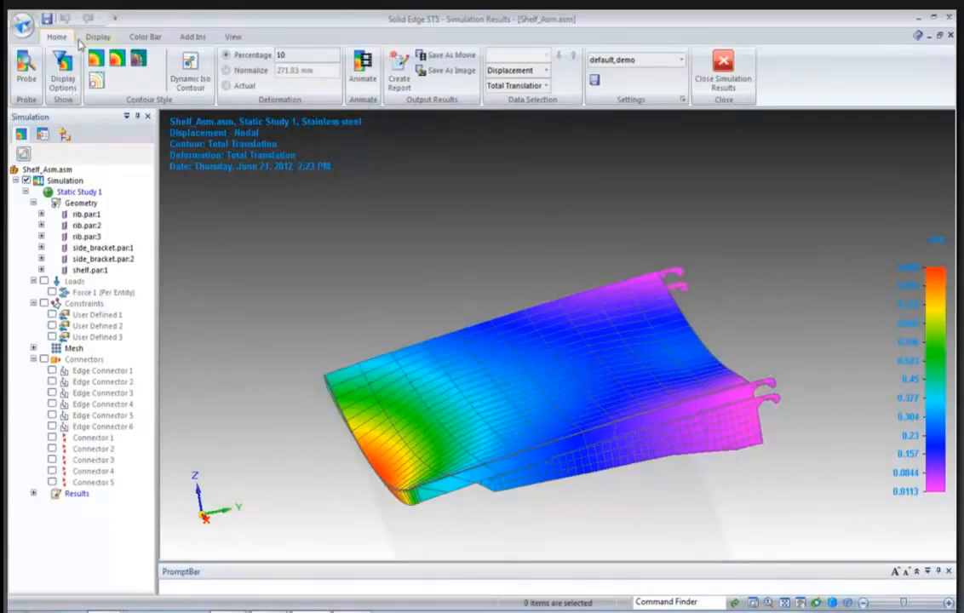
{"action": "left_click", "coordinate": [723, 70]}
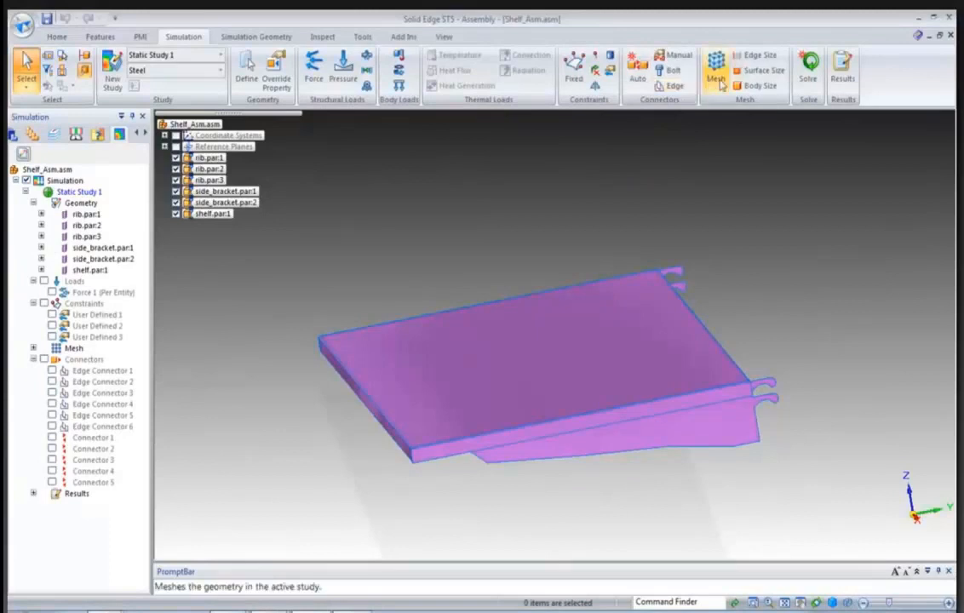
Apply a 15 mm surface element size with automatic mapped mesh to all surfaces of the shelf assembly.
{"action": "left_click", "coordinate": [752, 75]}
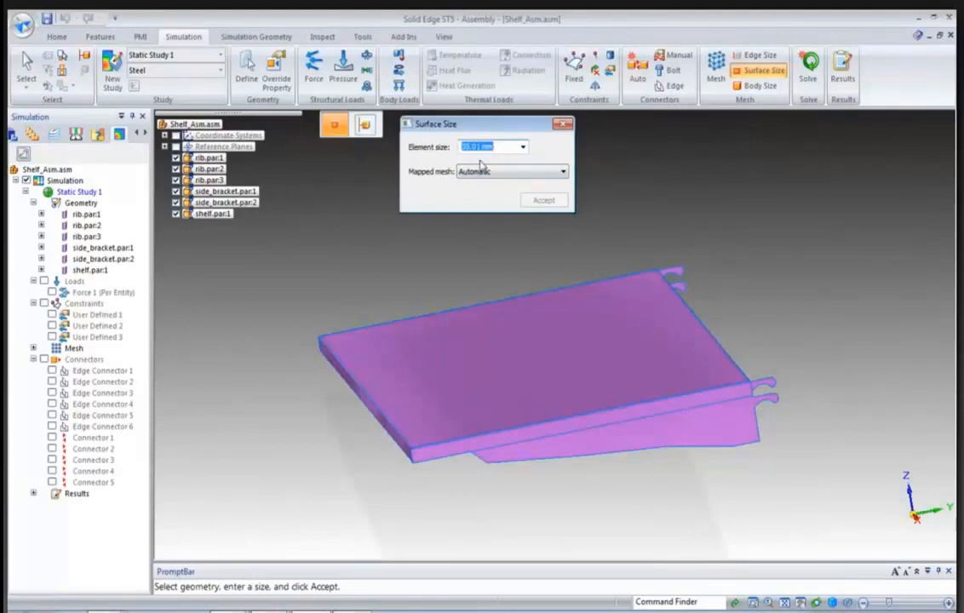
{"action": "type", "text": "15"}
{"action": "key", "text": "Tab"}
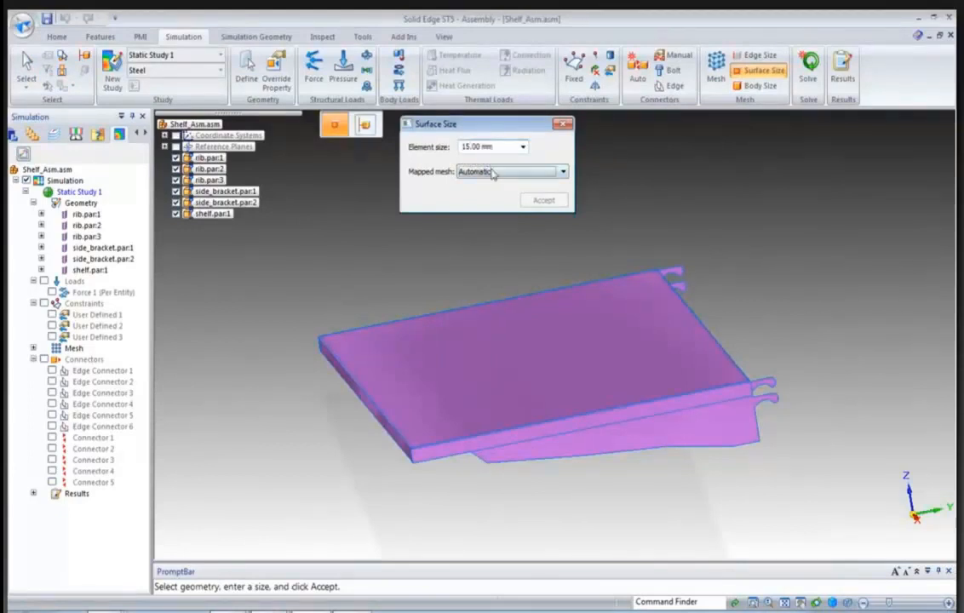
{"action": "left_click_drag", "start_coordinate": [267, 220], "coordinate": [757, 481]}
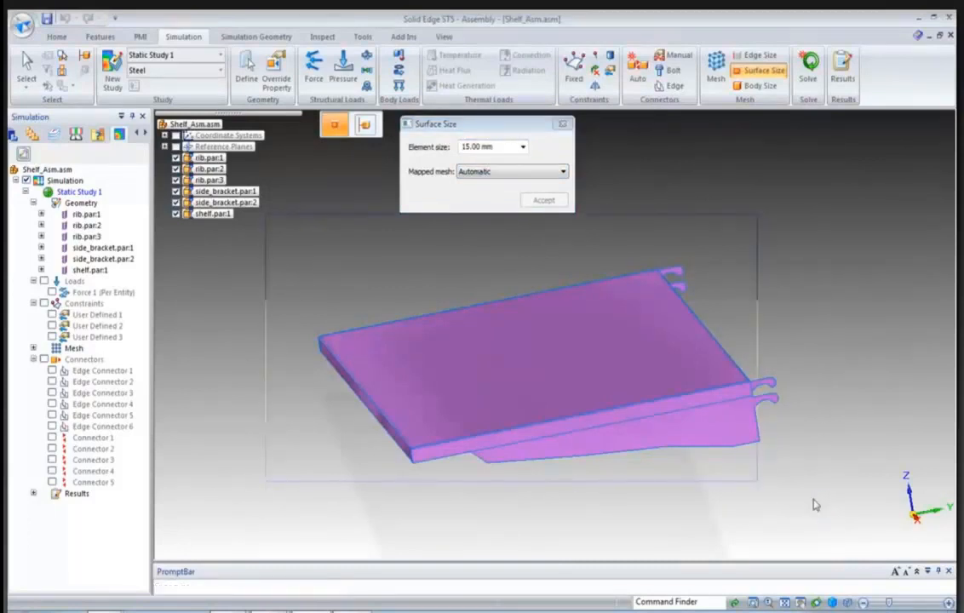
{"action": "left_click", "coordinate": [527, 201]}
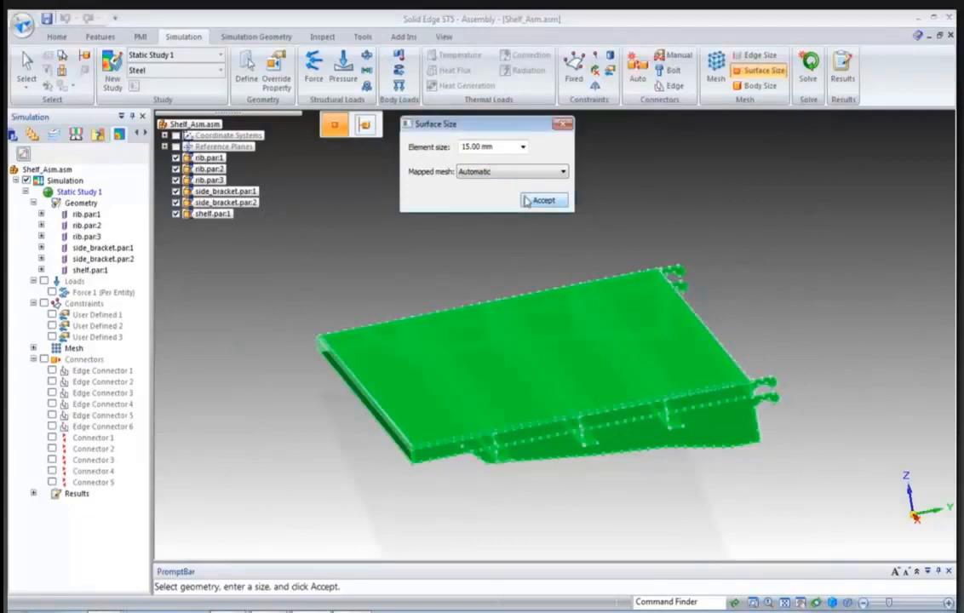
Solve Static Study 1 with the surface sizing, view the total translation result, and close the simulation results.
{"action": "left_click", "coordinate": [809, 70]}
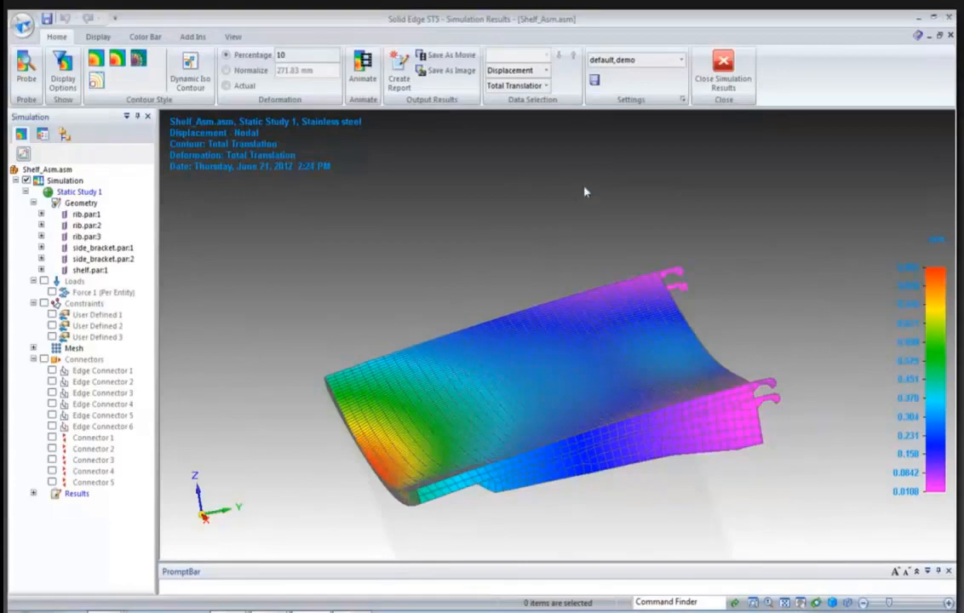
{"action": "key", "text": "alt+Tab"}
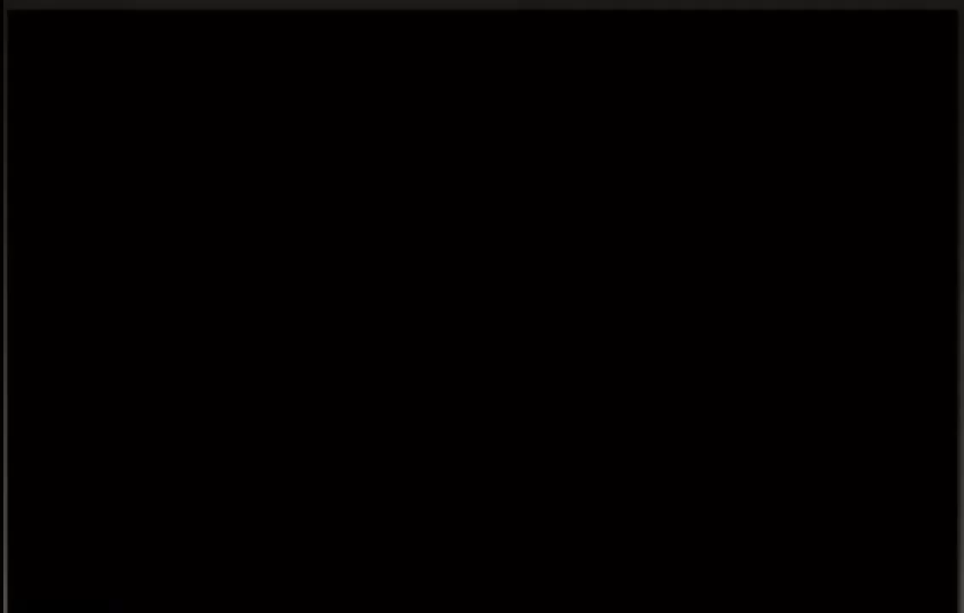
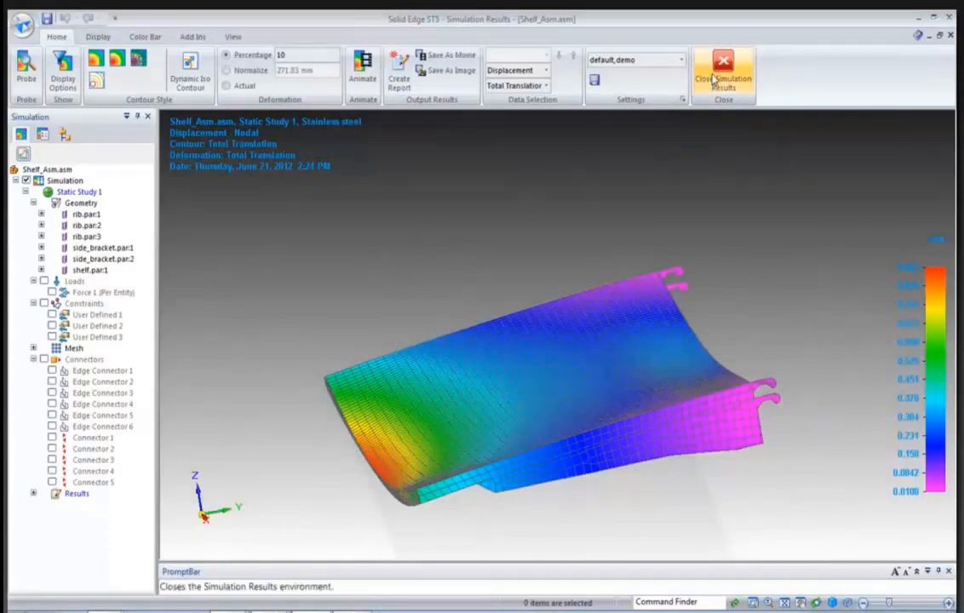
{"action": "left_click", "coordinate": [723, 73]}
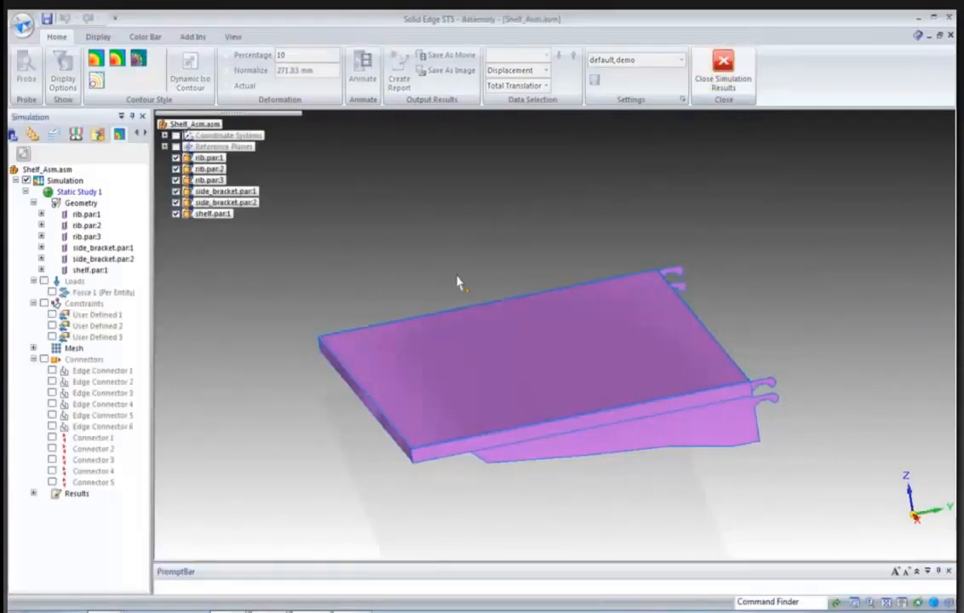
Start a new Normal Modes study with the upper limit of its frequency range set to 1000 Hz.
{"action": "left_click", "coordinate": [119, 85]}
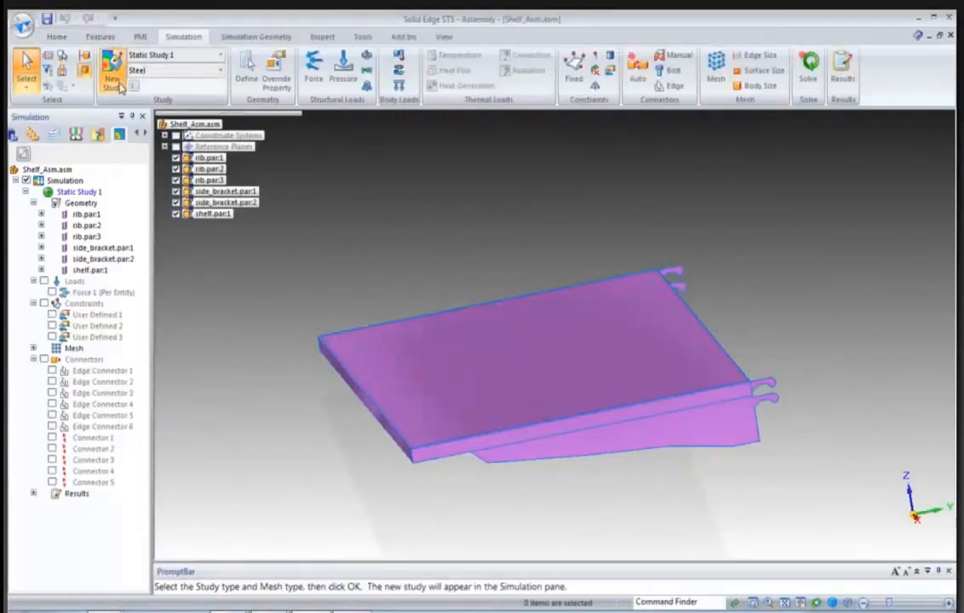
{"action": "left_click", "coordinate": [426, 173]}
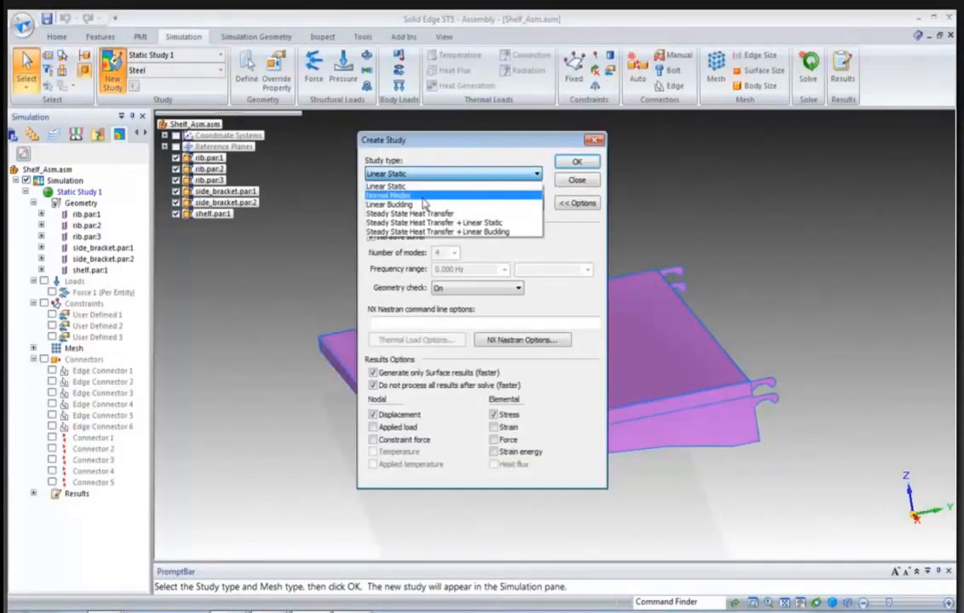
{"action": "left_click", "coordinate": [423, 196]}
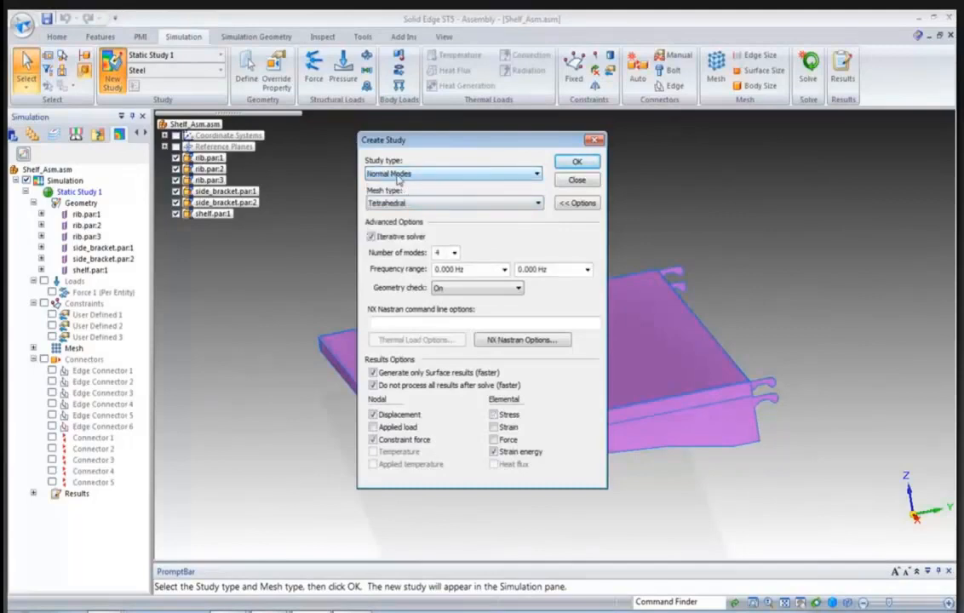
{"action": "left_click", "coordinate": [559, 269]}
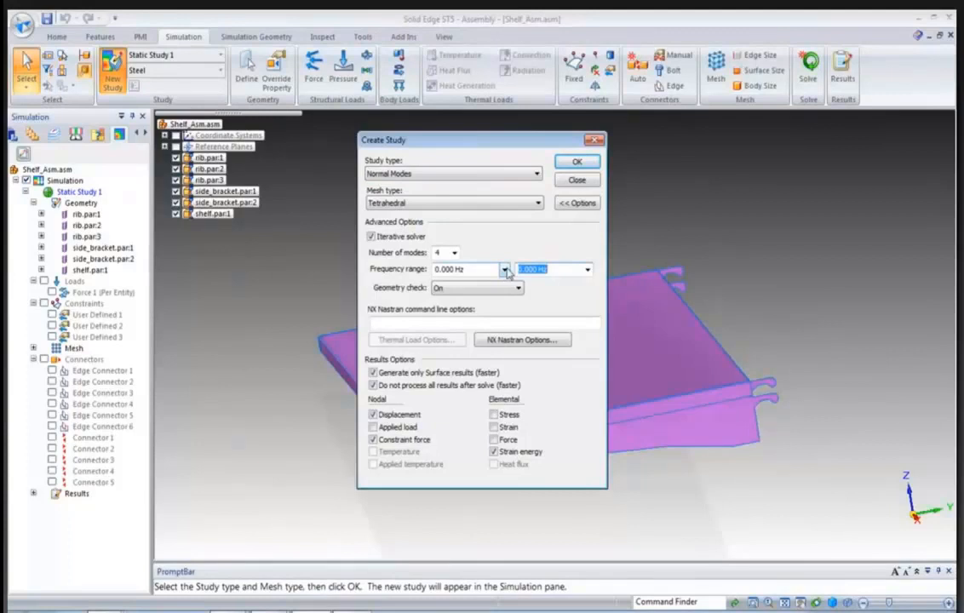
{"action": "type", "text": "1000"}
{"action": "key", "text": "Tab"}
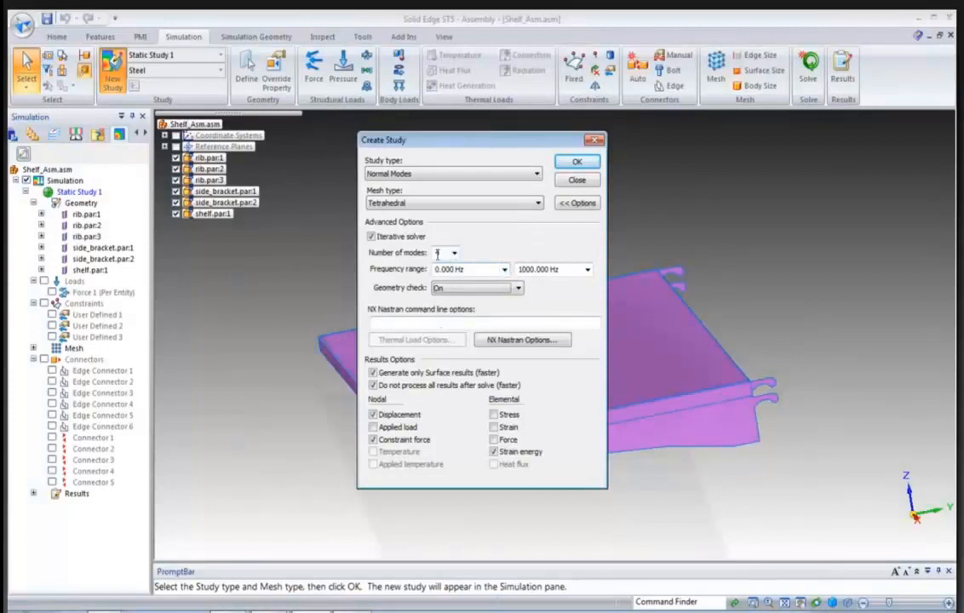
Create the modal study with a Surface mesh type and include all of the assembly's mid-surfaces as its geometry.
{"action": "left_click", "coordinate": [373, 374]}
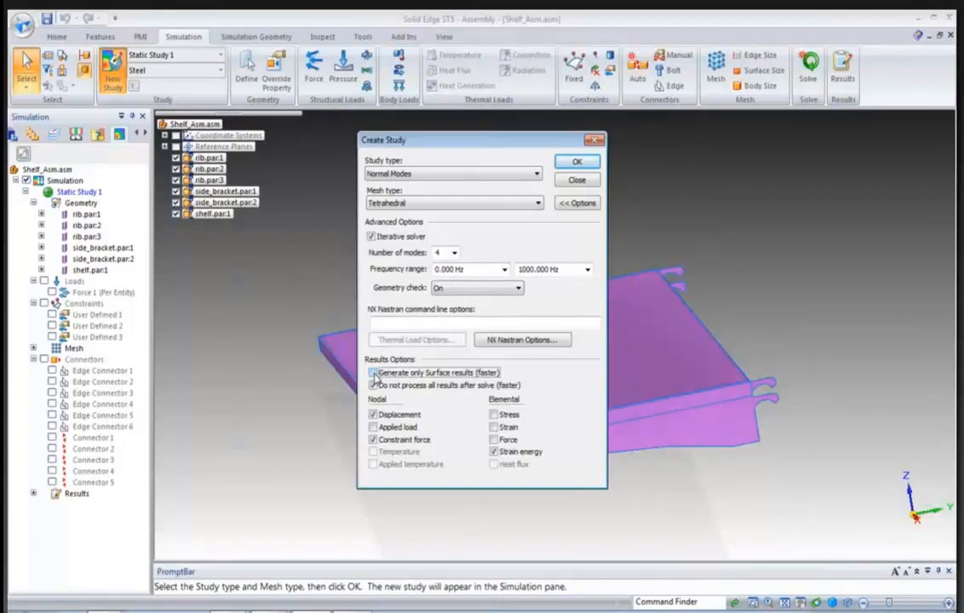
{"action": "left_click", "coordinate": [396, 202]}
{"action": "left_click", "coordinate": [402, 223]}
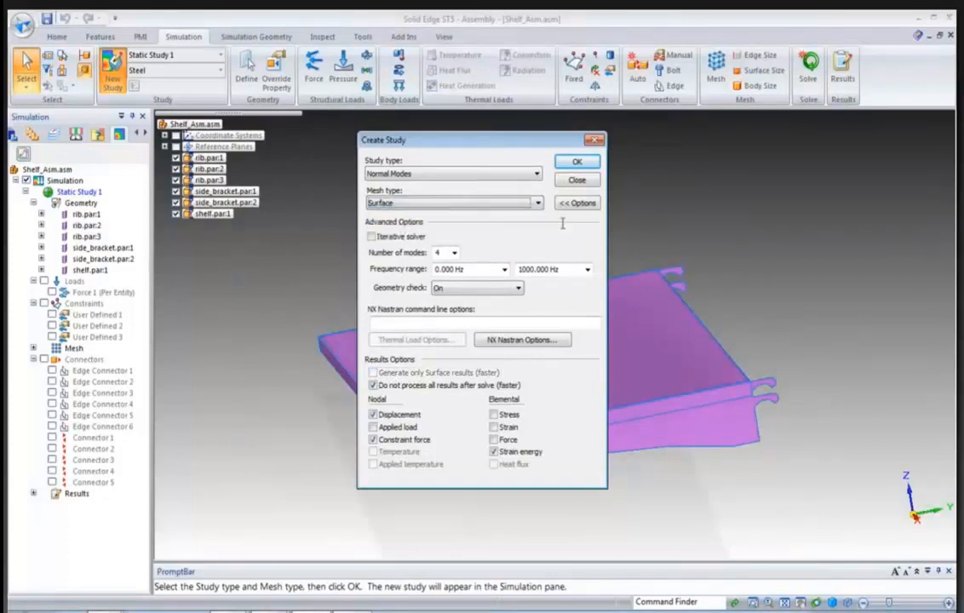
{"action": "left_click", "coordinate": [562, 164]}
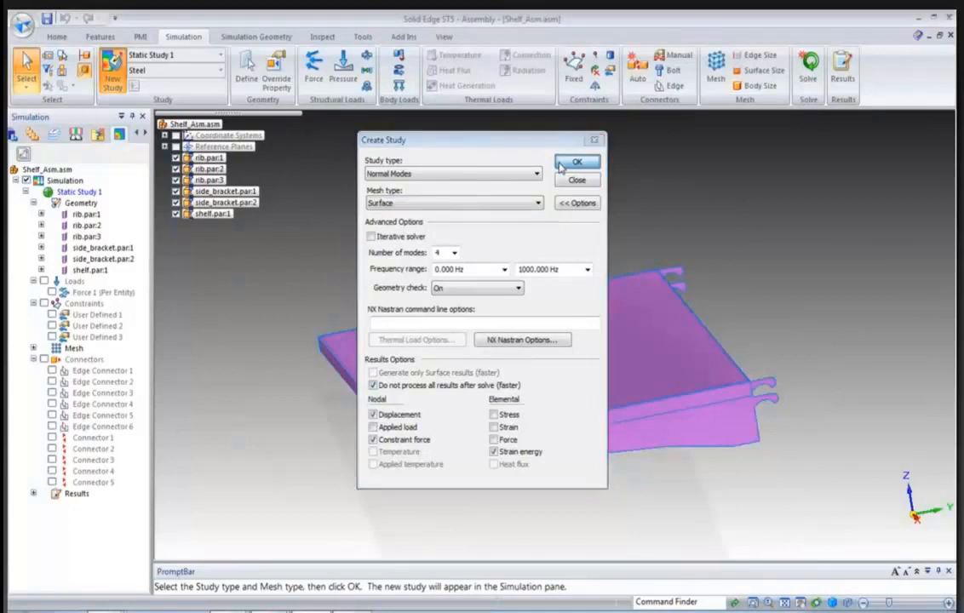
{"action": "left_click_drag", "start_coordinate": [339, 400], "coordinate": [809, 521]}
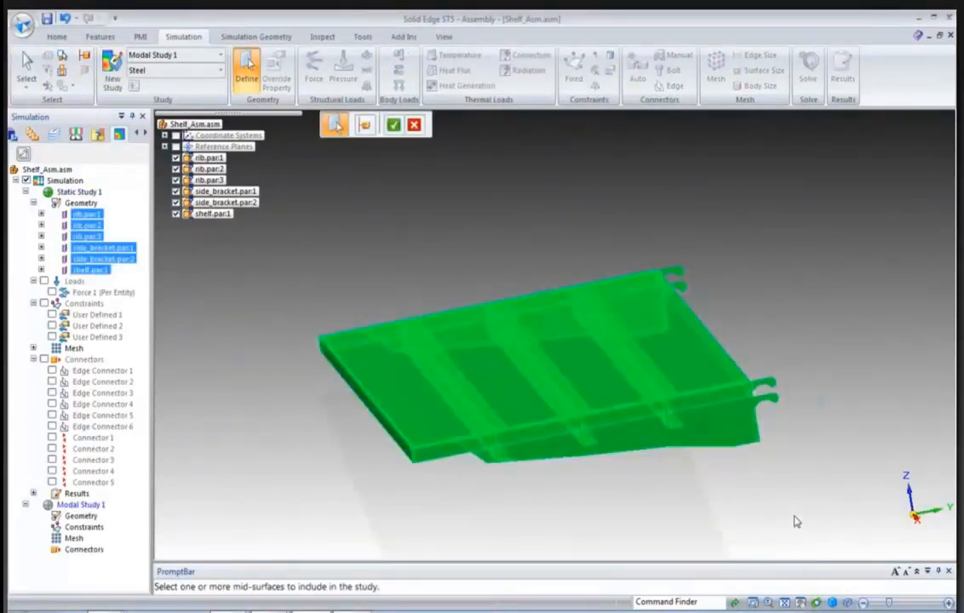
{"action": "right_click", "coordinate": [787, 514]}
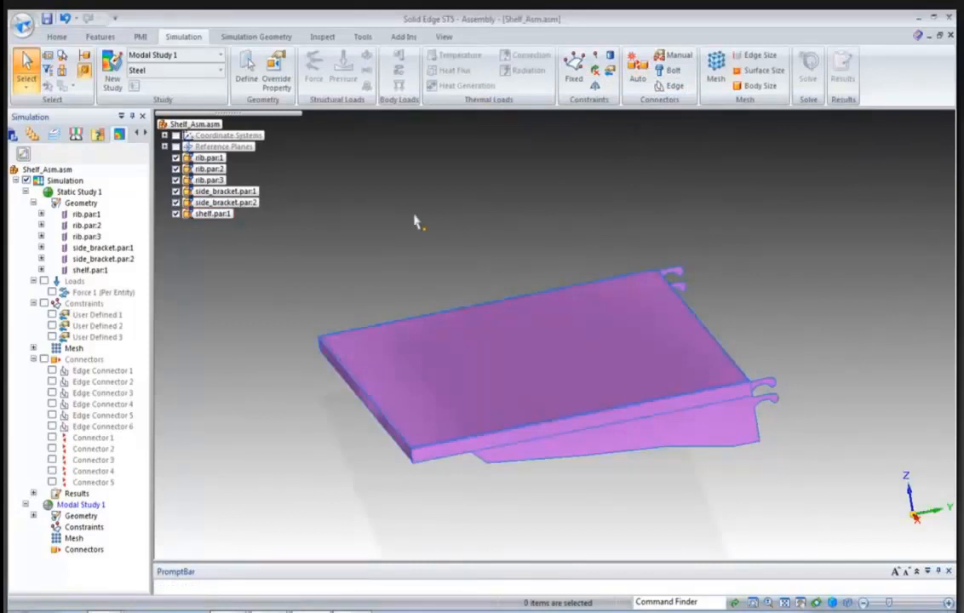
Switch to Windows Explorer and open Shelf_Asm.asm from the 2_Modal folder of SE_University on the desktop.
{"action": "key", "text": "alt"}
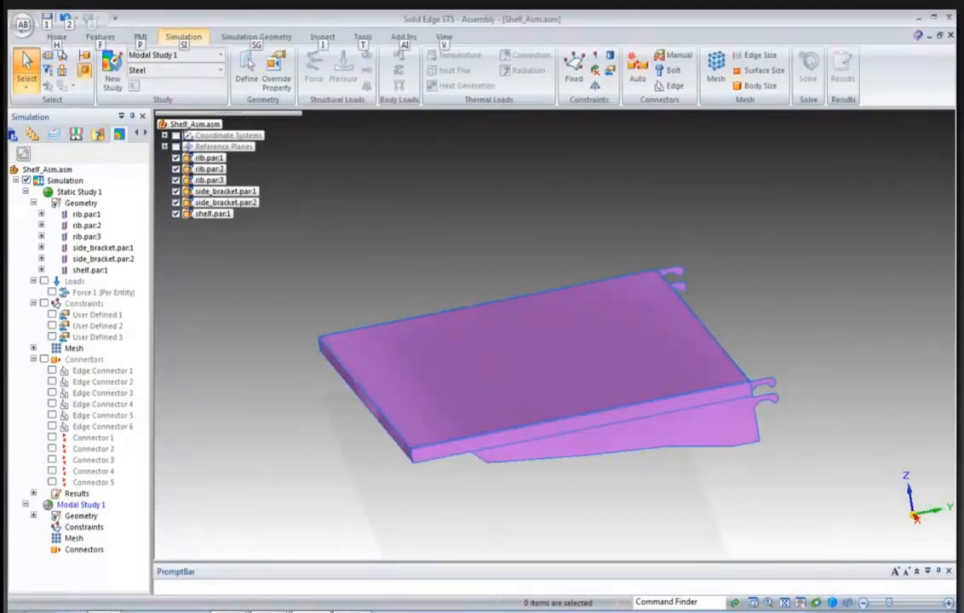
{"action": "key", "text": "alt"}
{"action": "key", "text": "super+e"}
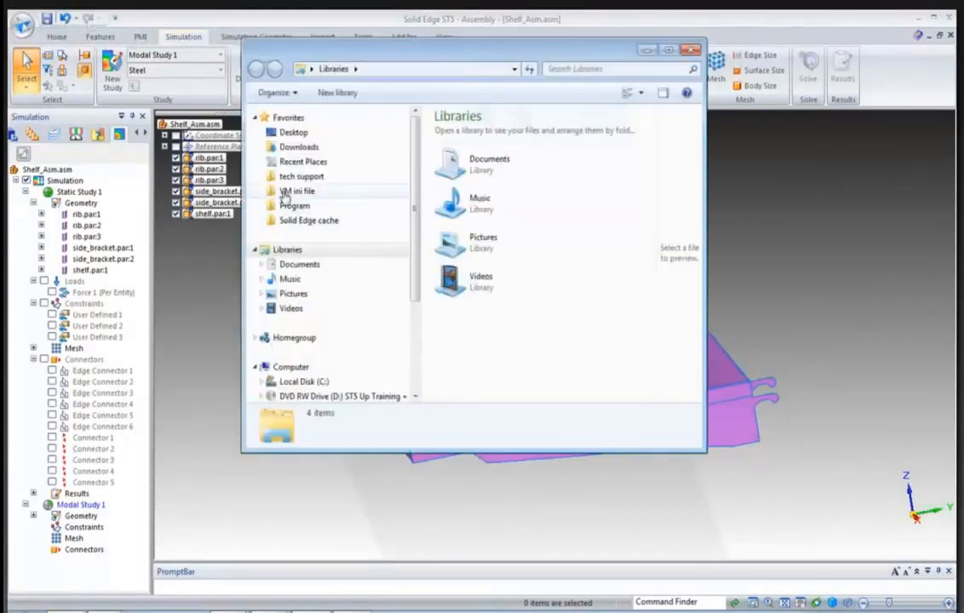
{"action": "left_click", "coordinate": [282, 136]}
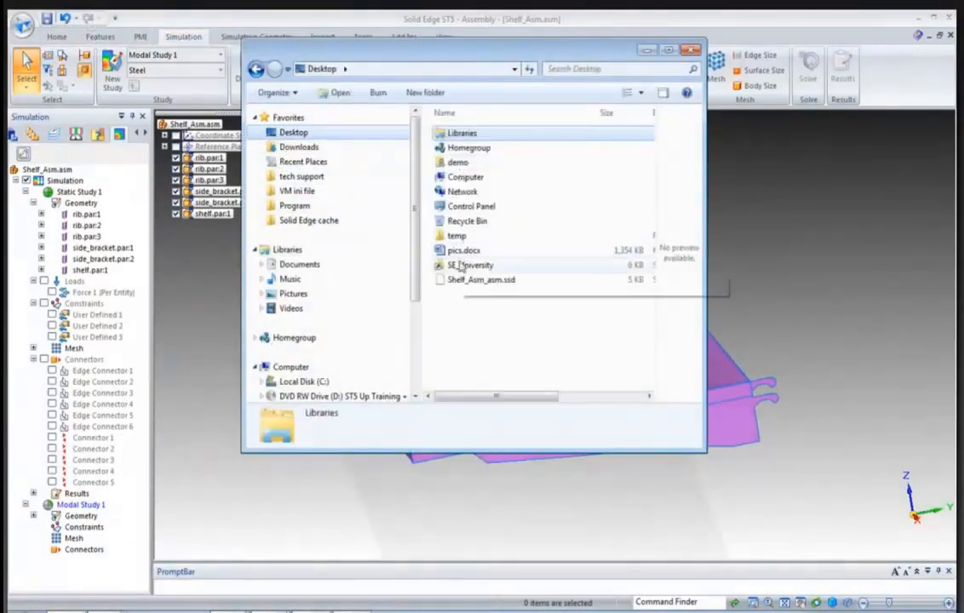
{"action": "left_click", "coordinate": [461, 267]}
{"action": "double_click", "coordinate": [461, 266]}
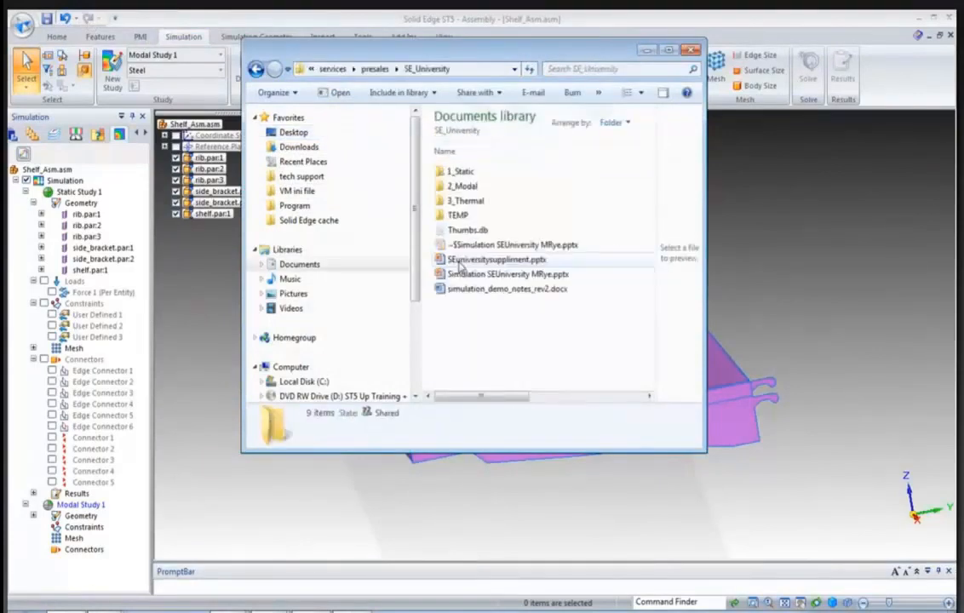
{"action": "double_click", "coordinate": [464, 186]}
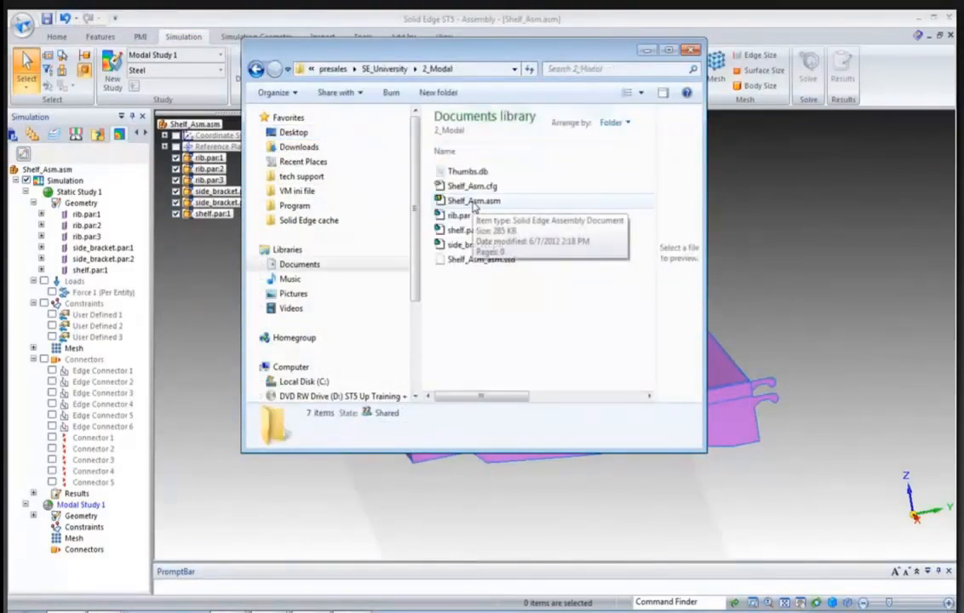
{"action": "left_click", "coordinate": [473, 203]}
{"action": "double_click", "coordinate": [473, 203]}
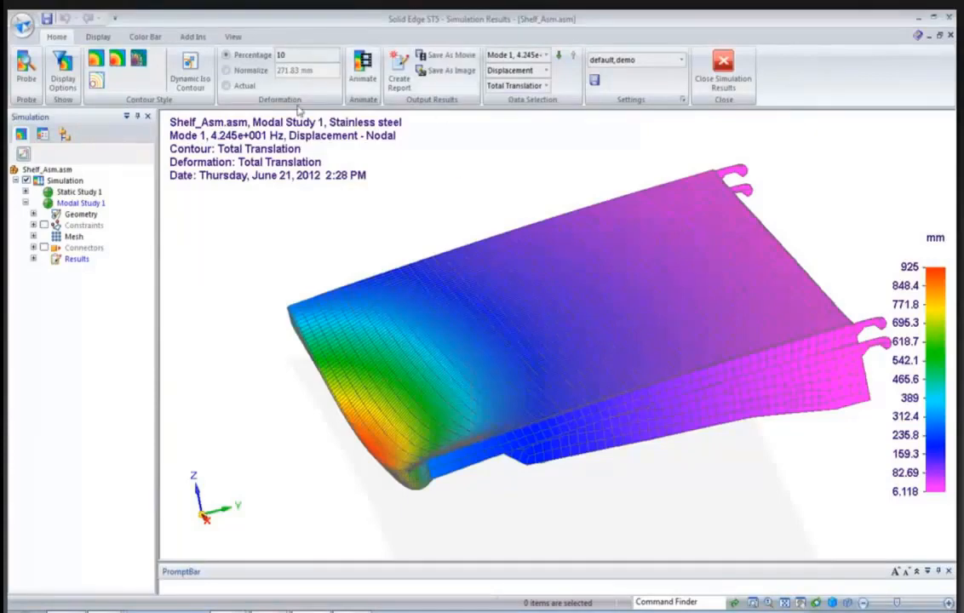
Hide the color bar in the Modal Study 1 results display.
{"action": "left_click", "coordinate": [99, 36]}
{"action": "left_click", "coordinate": [144, 37]}
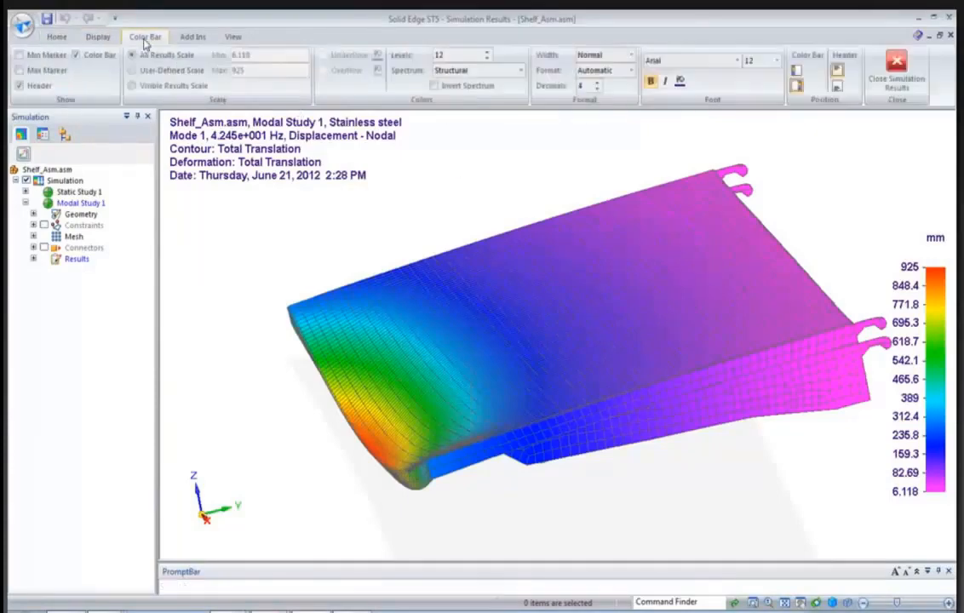
{"action": "left_click", "coordinate": [76, 54]}
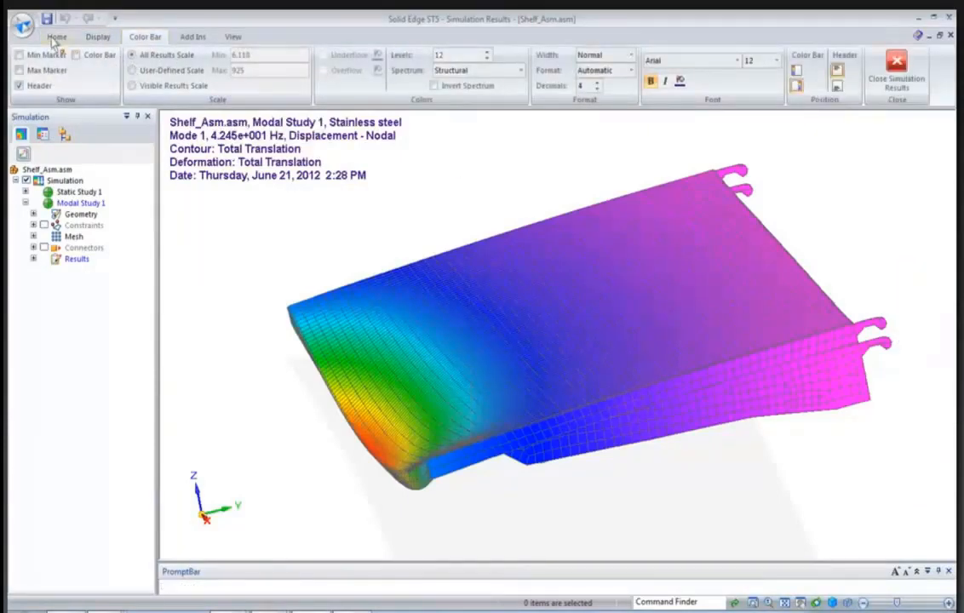
Display the Mode 1 total translation result of Modal Study 1 and animate its deformation.
{"action": "left_click", "coordinate": [56, 36]}
{"action": "left_click", "coordinate": [546, 54]}
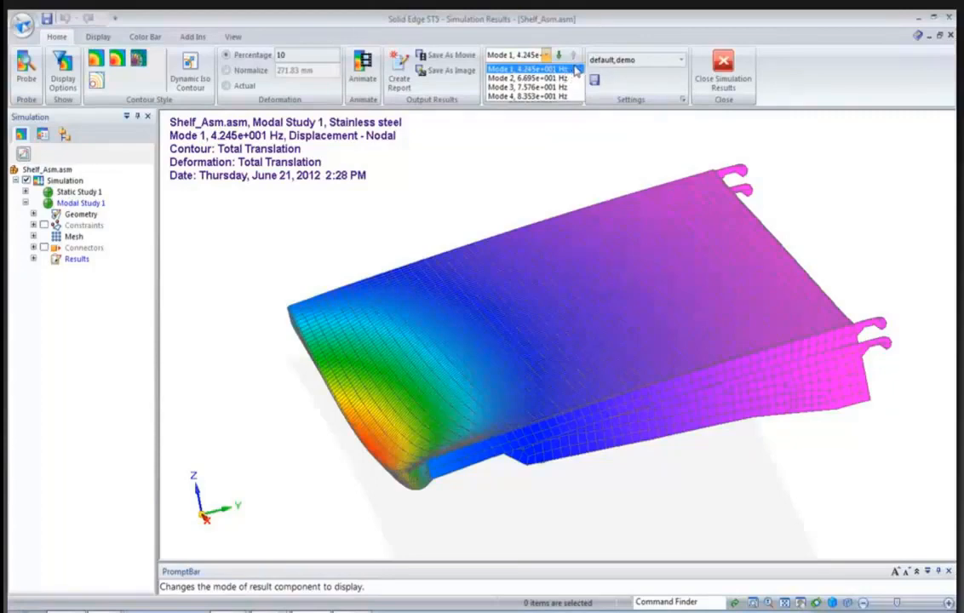
{"action": "left_click", "coordinate": [576, 69]}
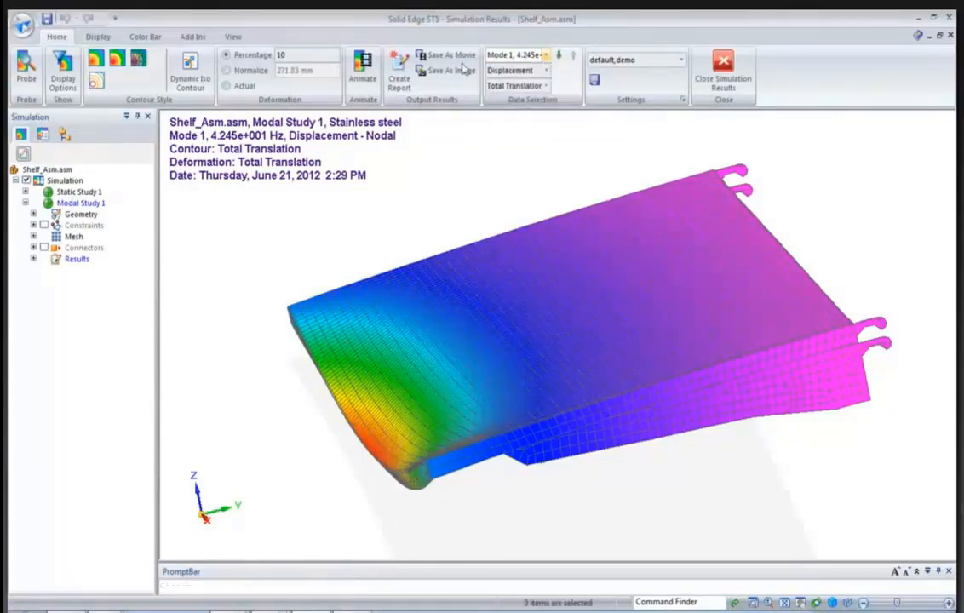
{"action": "left_click", "coordinate": [367, 75]}
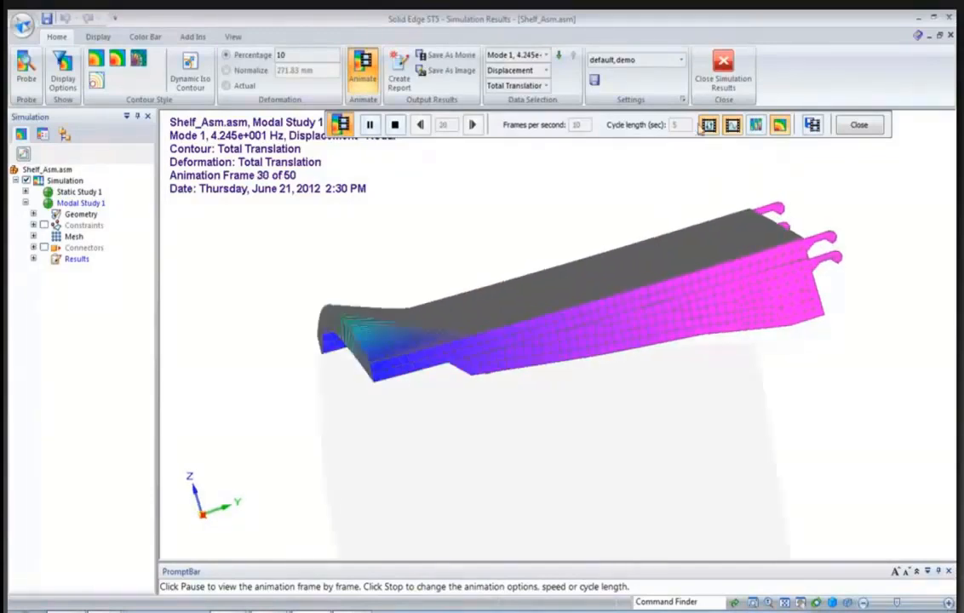
Create a Word 2007 report of Modal Study 1 and review its study properties, geometry, material, connector and mesh sections.
{"action": "left_click", "coordinate": [406, 79]}
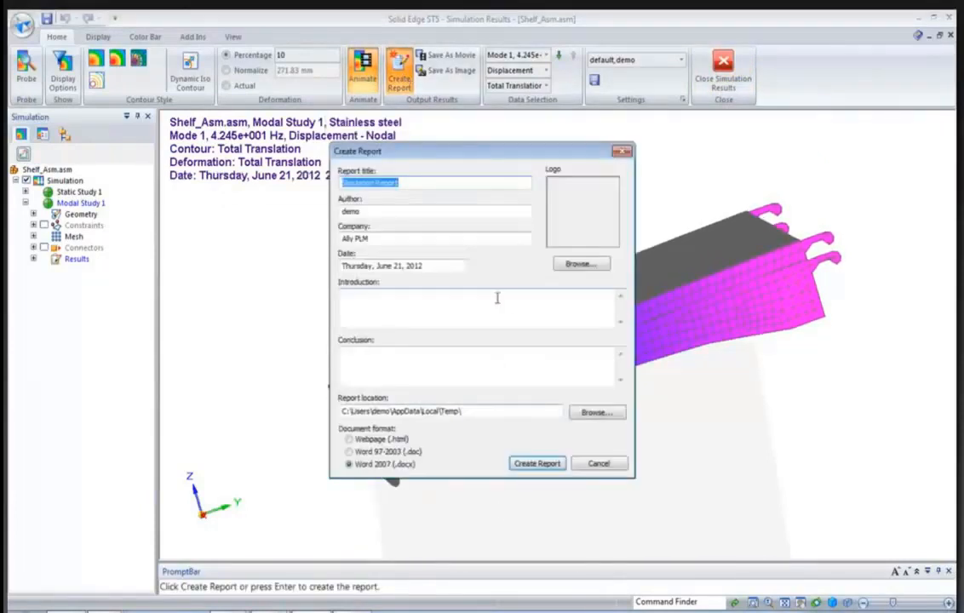
{"action": "left_click", "coordinate": [522, 462]}
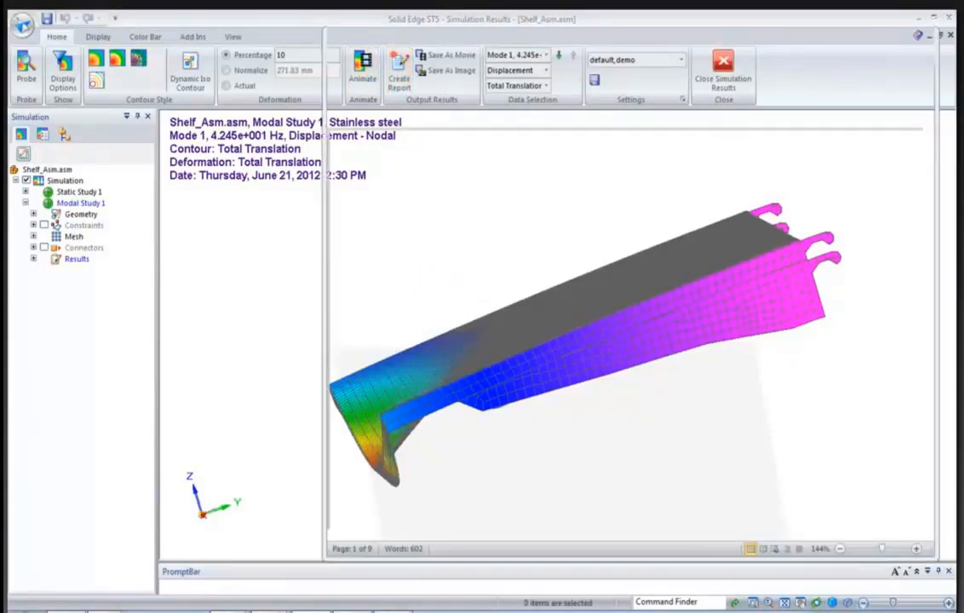
{"action": "scroll", "coordinate": [659, 267], "scroll_direction": "down", "scroll_amount": 10}
{"action": "scroll", "coordinate": [654, 273], "scroll_direction": "down", "scroll_amount": 10}
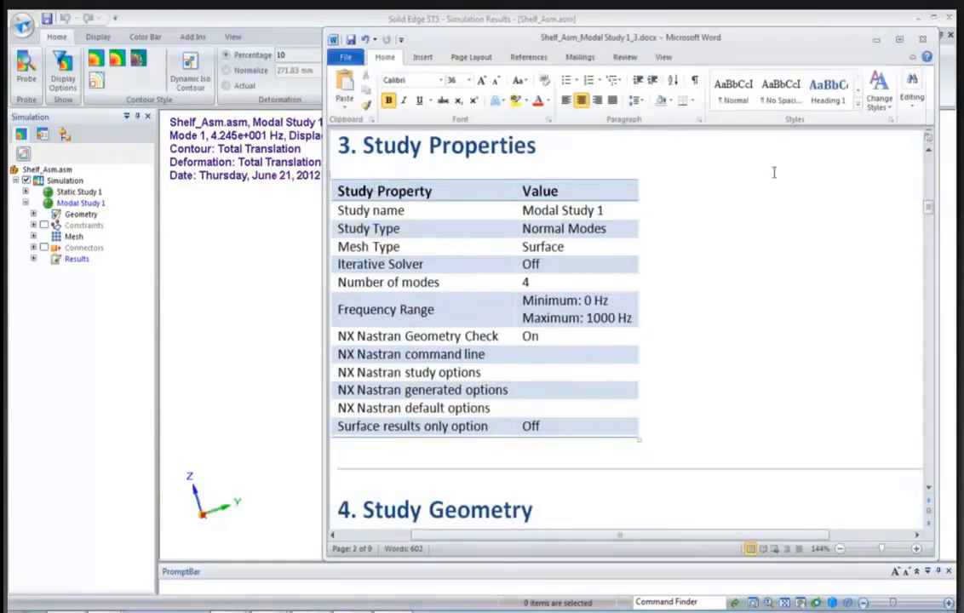
{"action": "scroll", "coordinate": [535, 334], "scroll_direction": "down", "scroll_amount": 6}
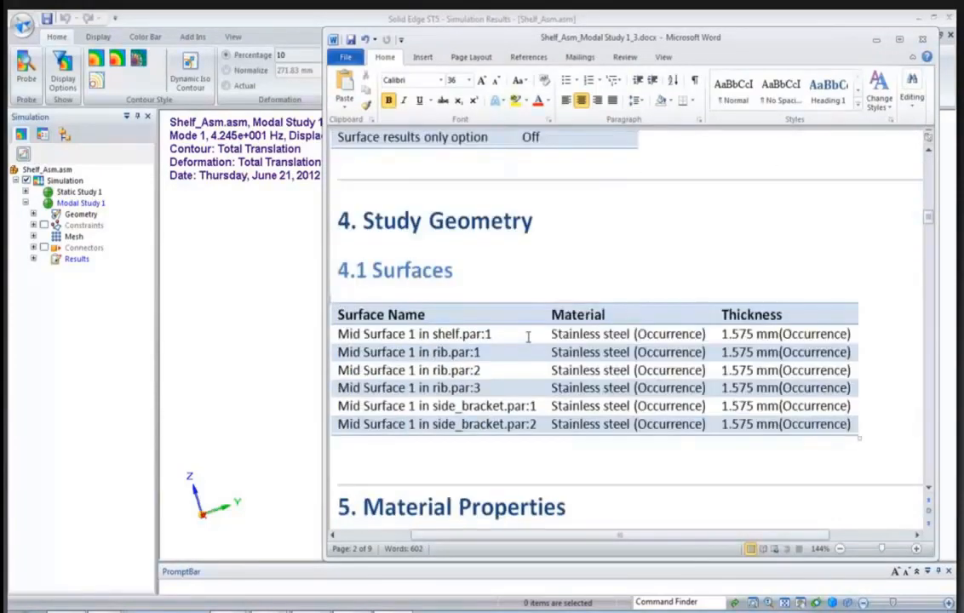
{"action": "scroll", "coordinate": [528, 337], "scroll_direction": "down", "scroll_amount": 10}
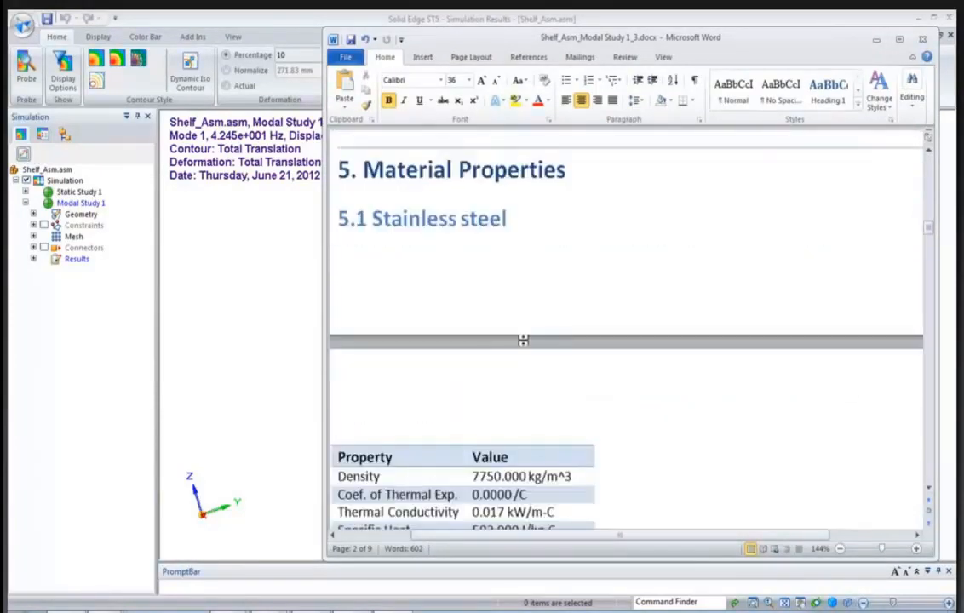
{"action": "scroll", "coordinate": [521, 342], "scroll_direction": "down", "scroll_amount": 15}
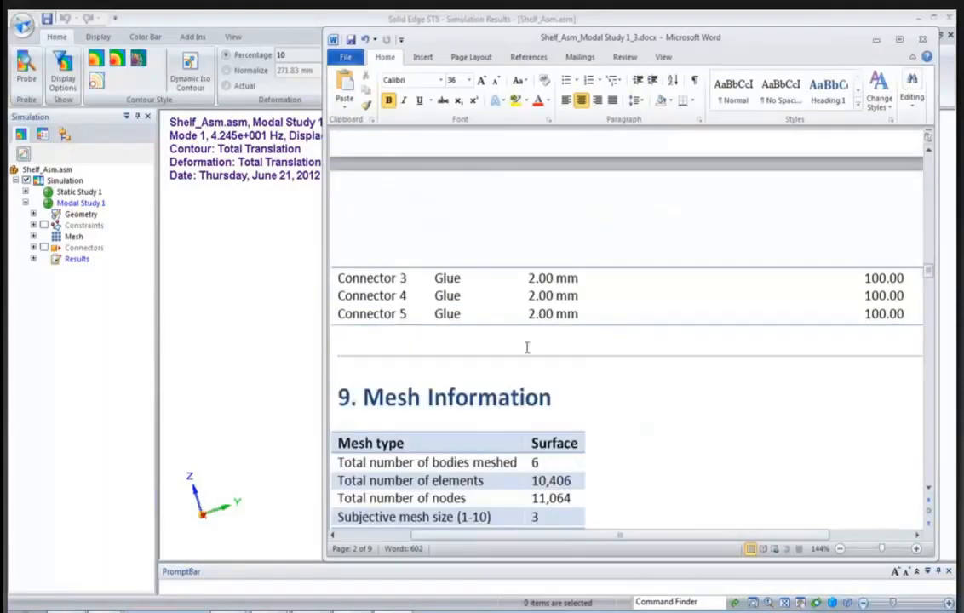
Review the Modal Study 1 report from the Mode 1 result image back through its introduction, model information and study properties, and close it.
{"action": "scroll", "coordinate": [530, 355], "scroll_direction": "down", "scroll_amount": 12}
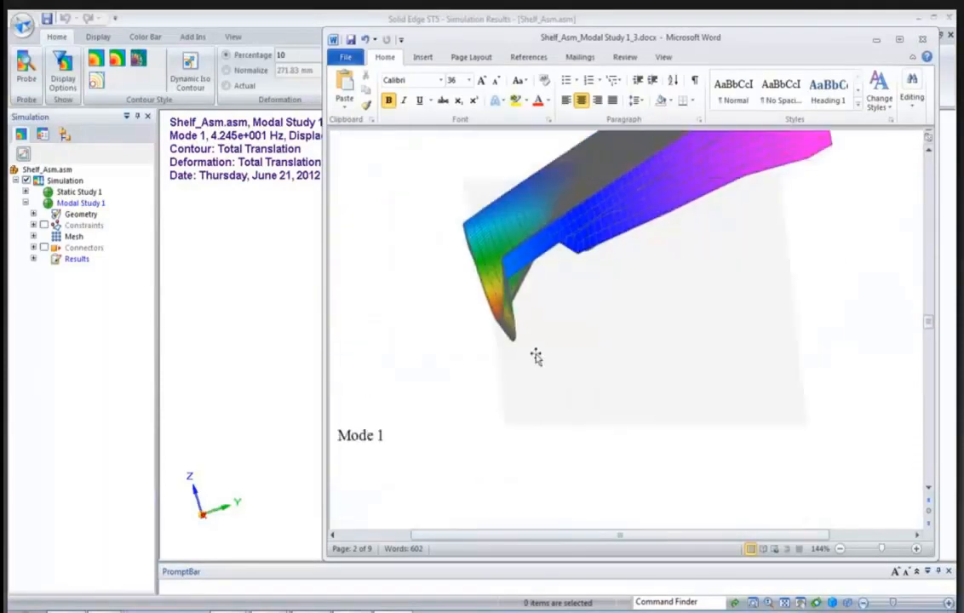
{"action": "scroll", "coordinate": [537, 345], "scroll_direction": "up", "scroll_amount": 7}
{"action": "scroll", "coordinate": [538, 336], "scroll_direction": "up", "scroll_amount": 15}
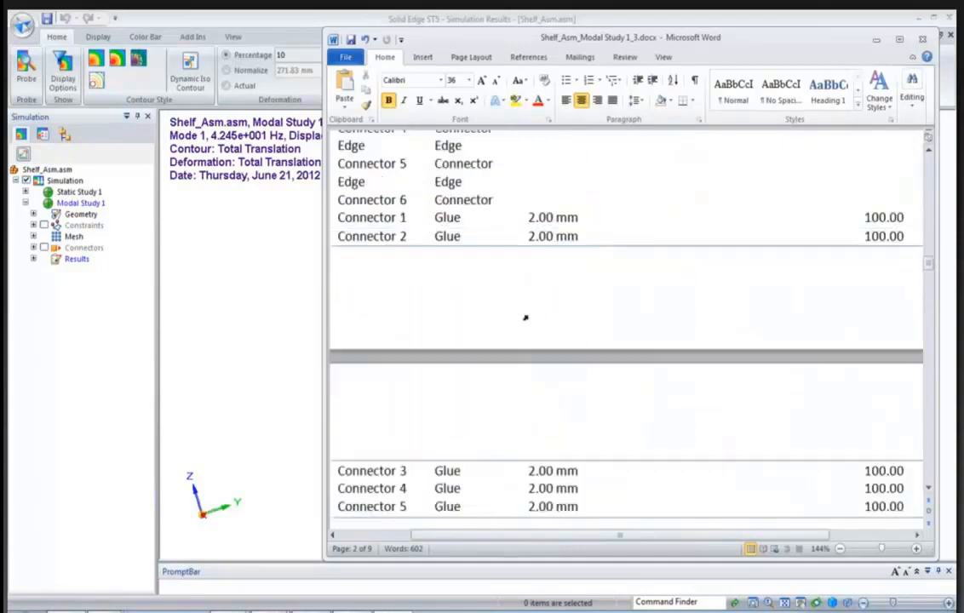
{"action": "scroll", "coordinate": [545, 299], "scroll_direction": "up", "scroll_amount": 15}
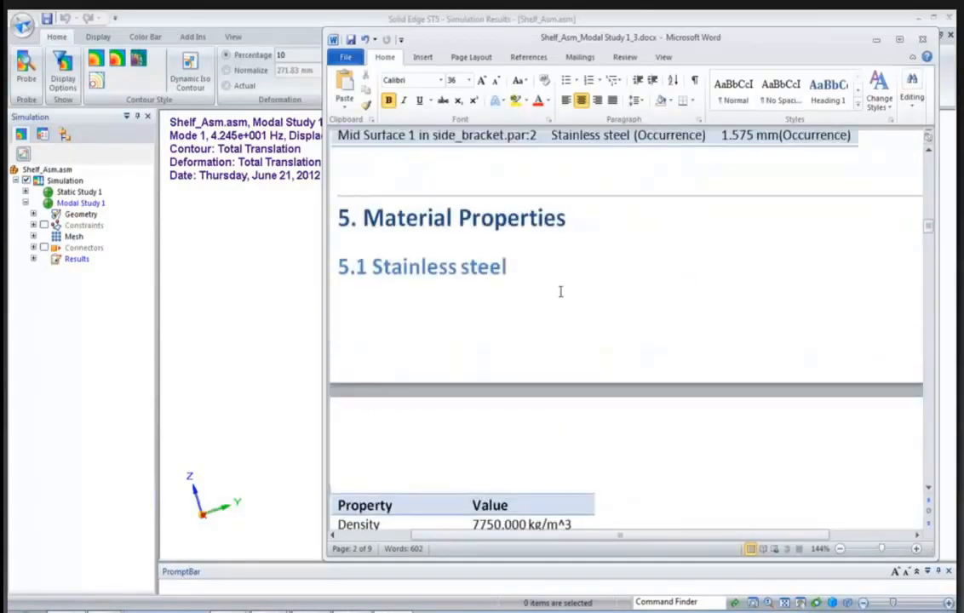
{"action": "scroll", "coordinate": [565, 283], "scroll_direction": "up", "scroll_amount": 15}
{"action": "scroll", "coordinate": [570, 285], "scroll_direction": "down", "scroll_amount": 12}
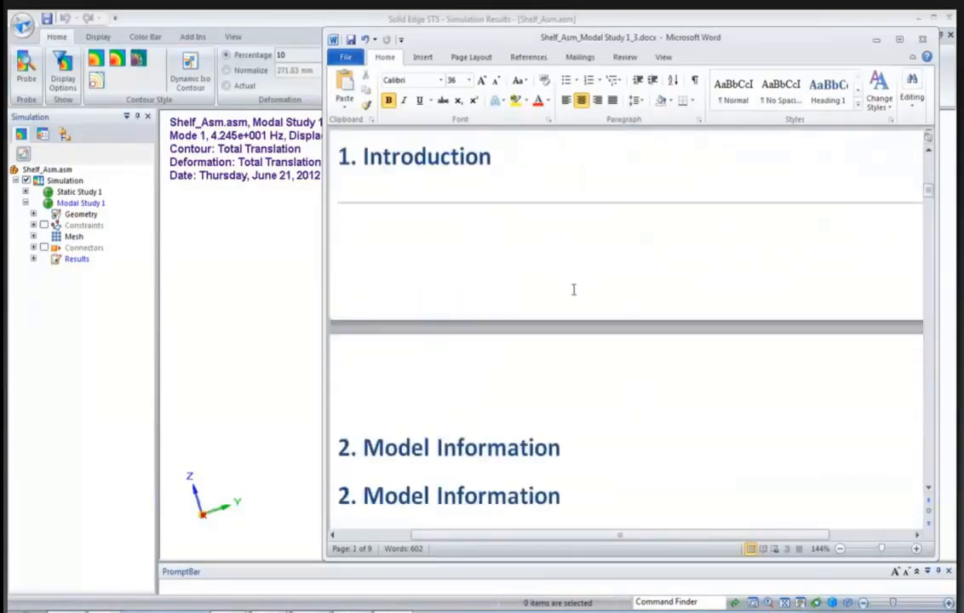
{"action": "scroll", "coordinate": [573, 291], "scroll_direction": "up", "scroll_amount": 3}
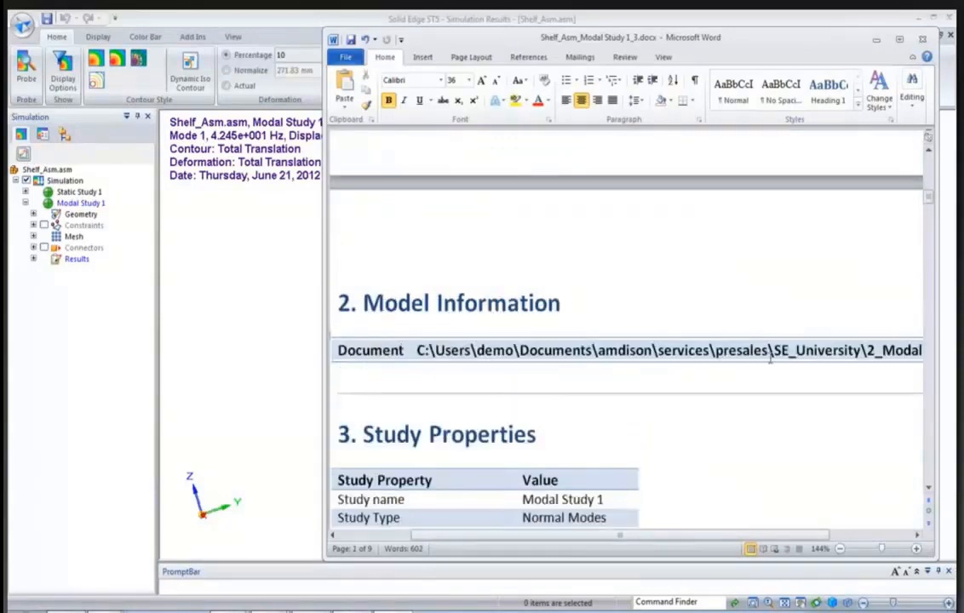
{"action": "scroll", "coordinate": [397, 413], "scroll_direction": "down", "scroll_amount": 7}
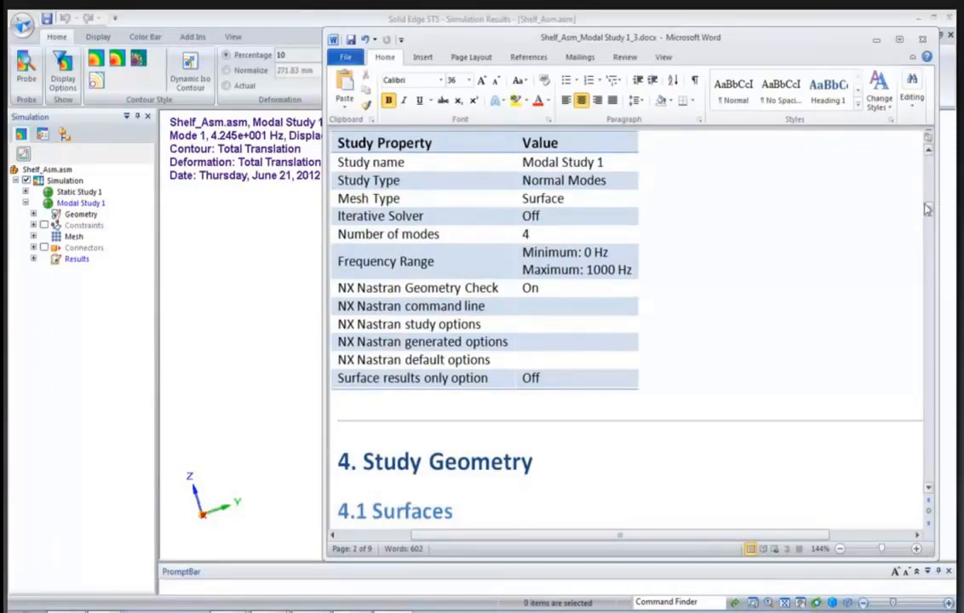
{"action": "left_click_drag", "start_coordinate": [929, 210], "coordinate": [929, 141]}
{"action": "left_click", "coordinate": [922, 41]}
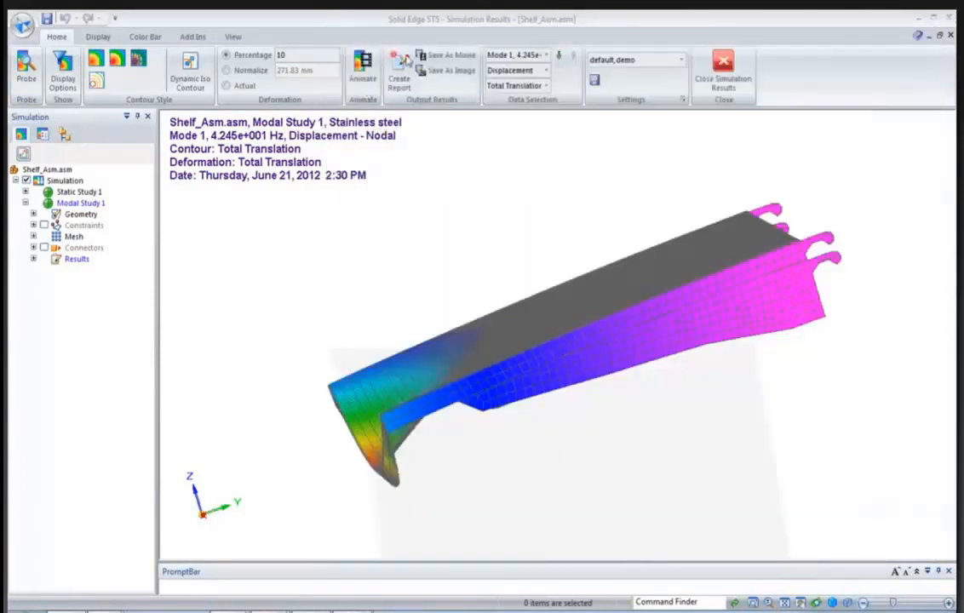
Check the list of modes and their frequencies in Modal Study 1 and close the simulation results.
{"action": "left_click", "coordinate": [546, 54]}
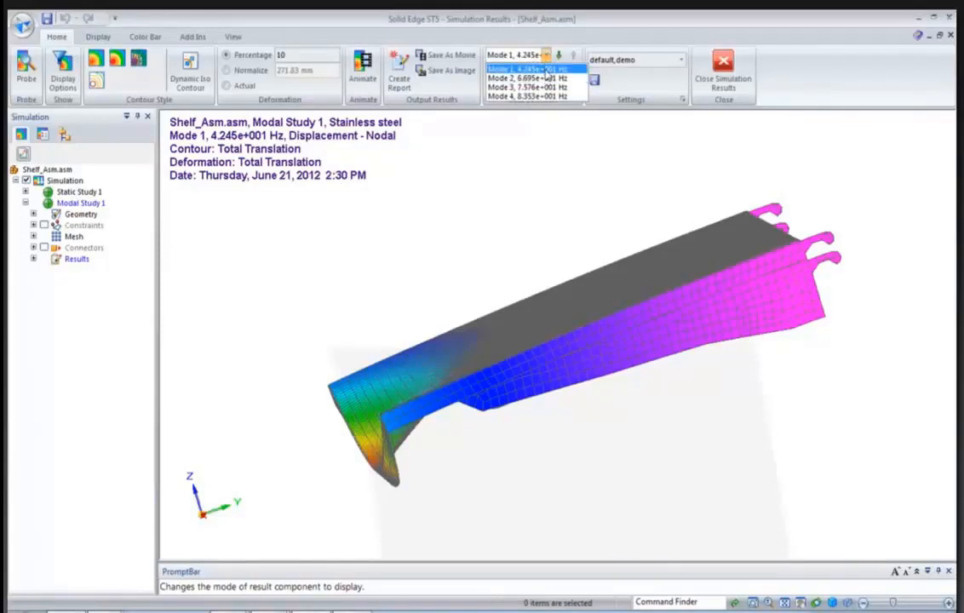
{"action": "left_click", "coordinate": [546, 71]}
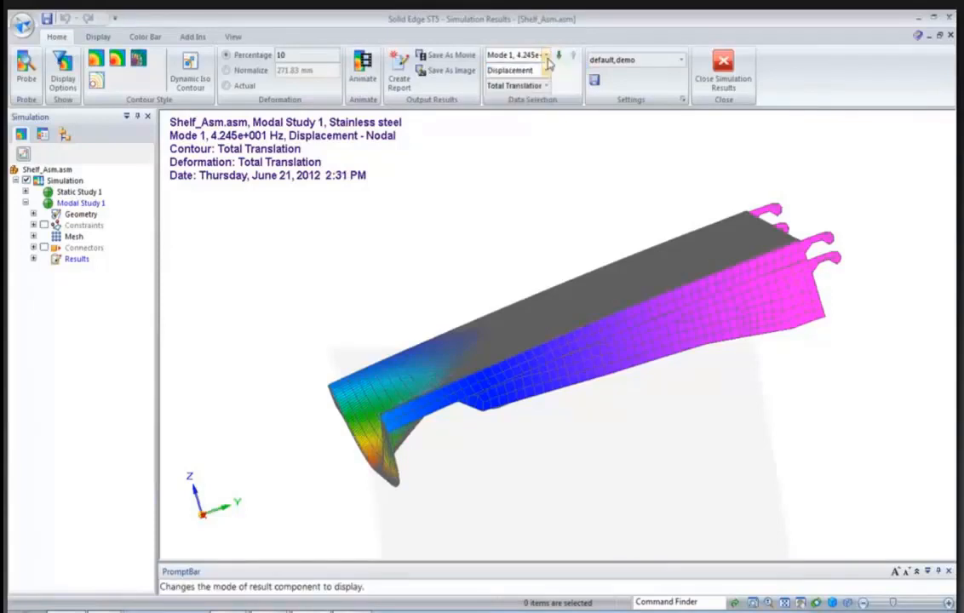
{"action": "left_click", "coordinate": [723, 60]}
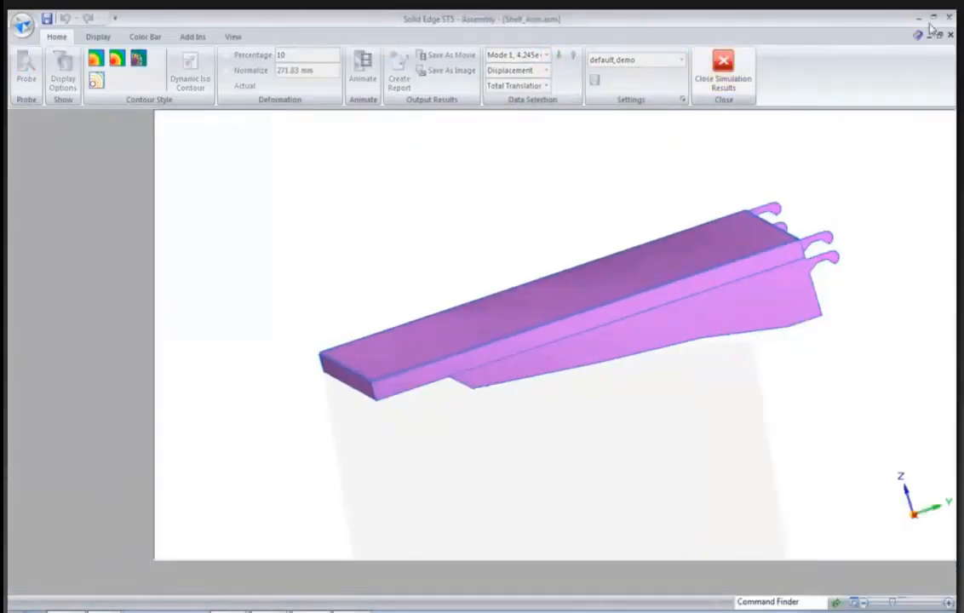
Switch to Windows Explorer and open Shelf_Asm.asm from the new design 4 folder under 1_Static.
{"action": "left_click", "coordinate": [65, 594]}
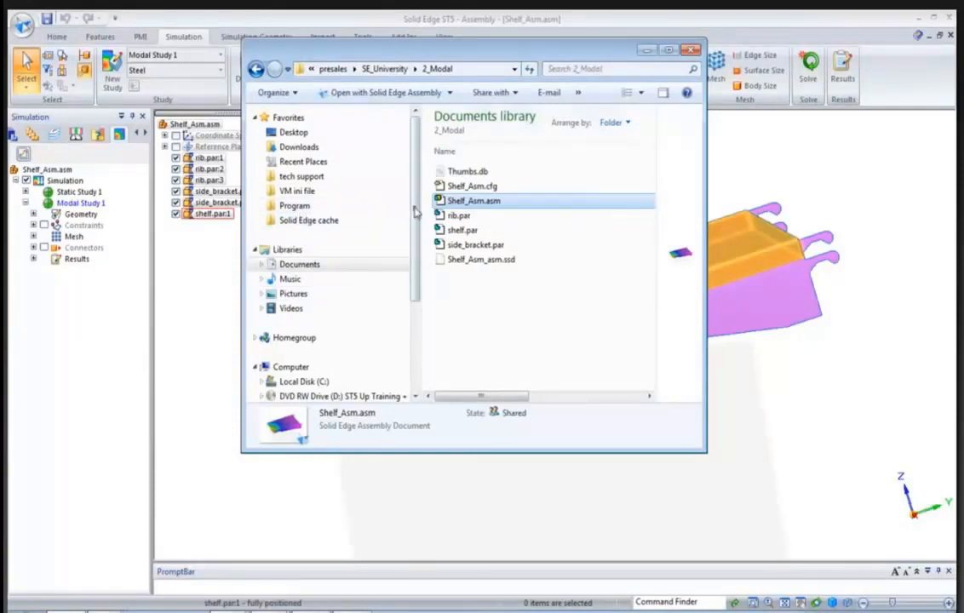
{"action": "left_click", "coordinate": [384, 68]}
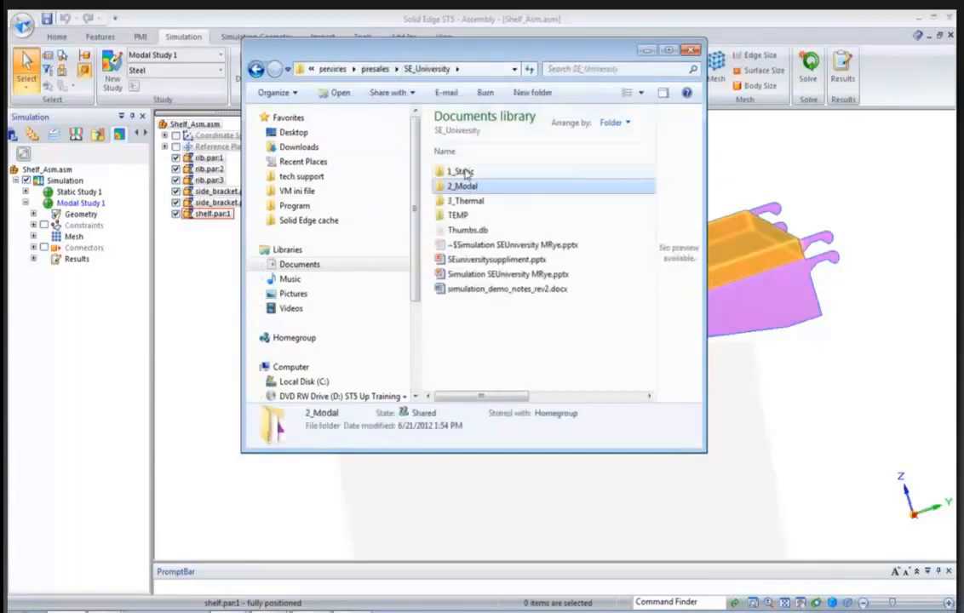
{"action": "double_click", "coordinate": [466, 174]}
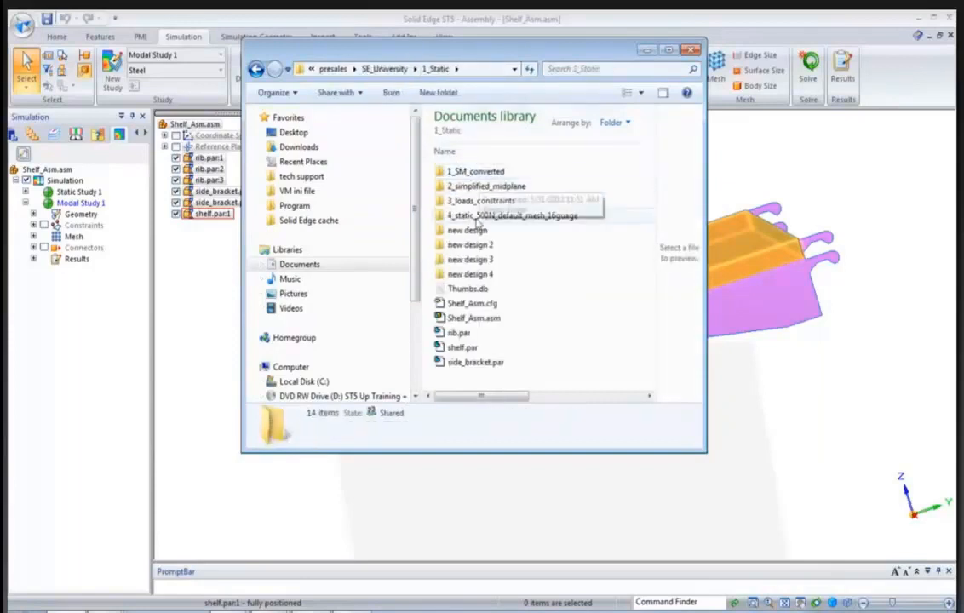
{"action": "double_click", "coordinate": [482, 280]}
{"action": "left_click", "coordinate": [472, 215]}
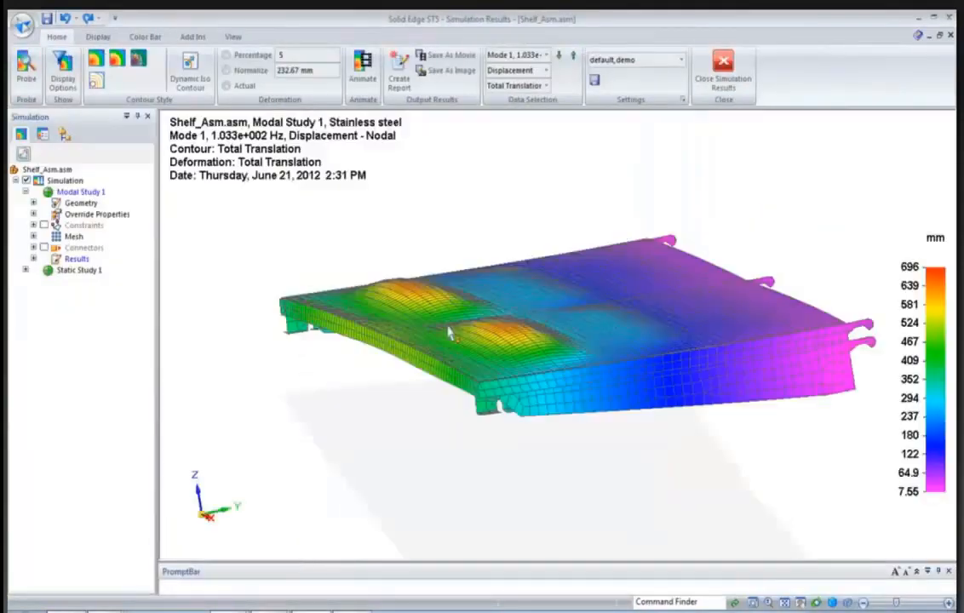
Examine the Mode 1 displacement plot of the redesigned shelf and its list of mode frequencies.
{"action": "mouse_move", "coordinate": [479, 431]}
{"action": "middle_mouse_down"}
{"action": "mouse_move", "coordinate": [721, 313]}
{"action": "mouse_move", "coordinate": [762, 266]}
{"action": "middle_mouse_up"}
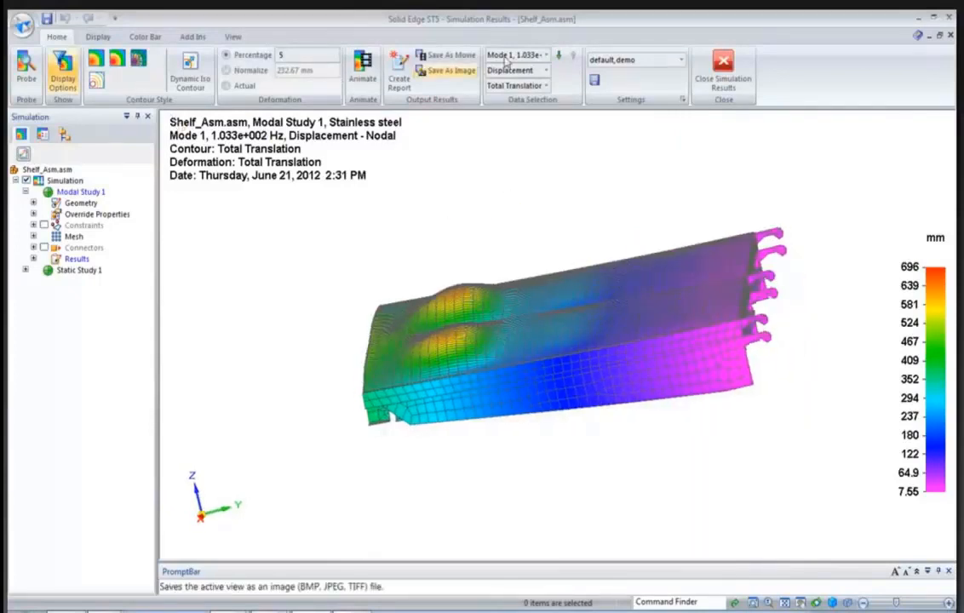
{"action": "left_click", "coordinate": [546, 55]}
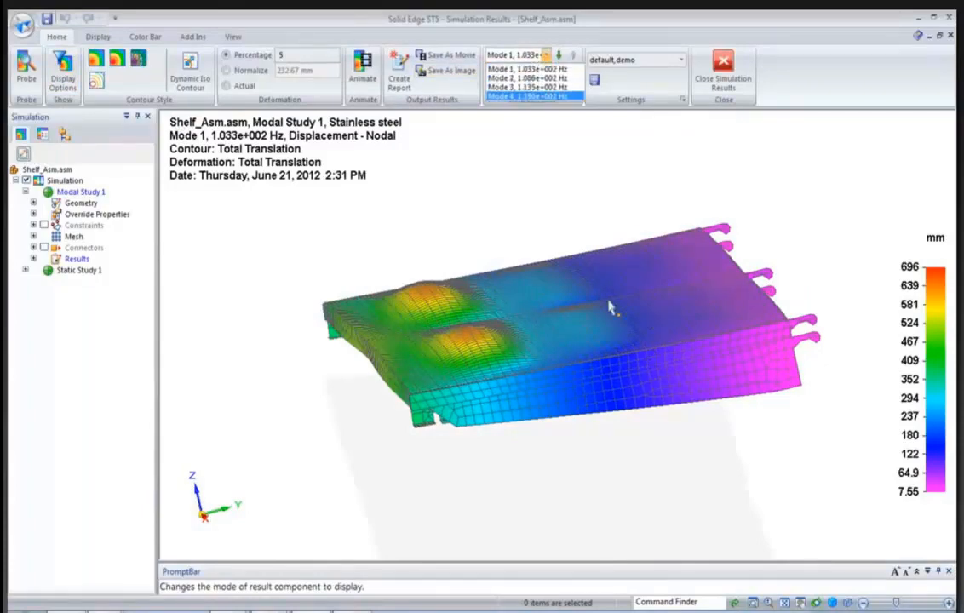
{"action": "left_click", "coordinate": [486, 53]}
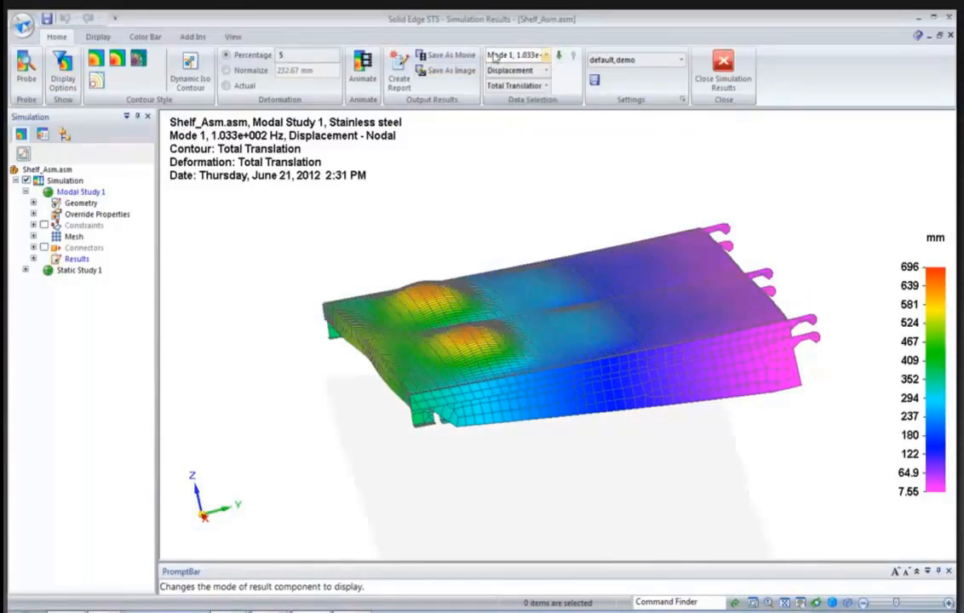
Animate the Mode 1 total translation of the redesigned shelf, end the animation and close the simulation results.
{"action": "left_click", "coordinate": [362, 75]}
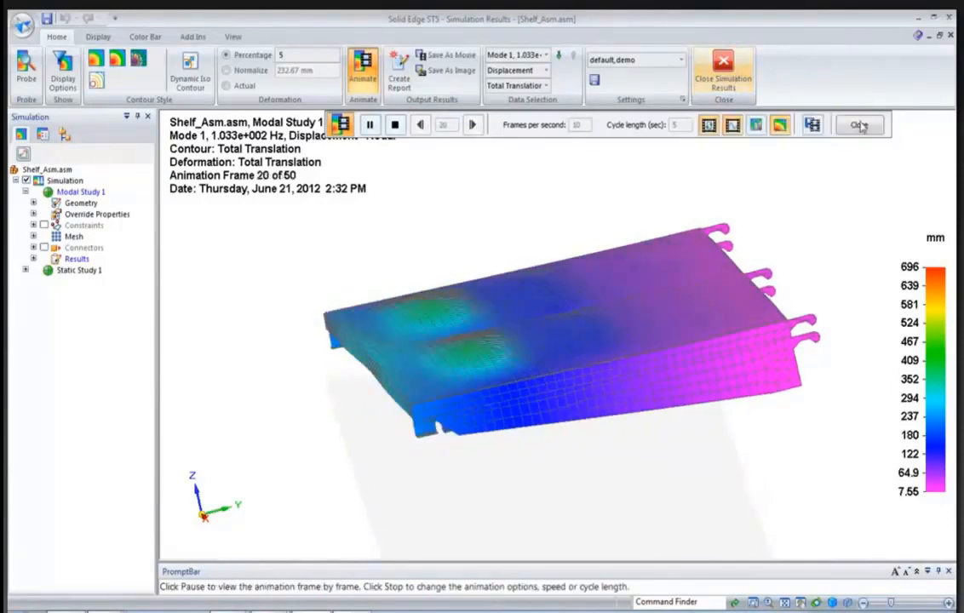
{"action": "left_click", "coordinate": [859, 124]}
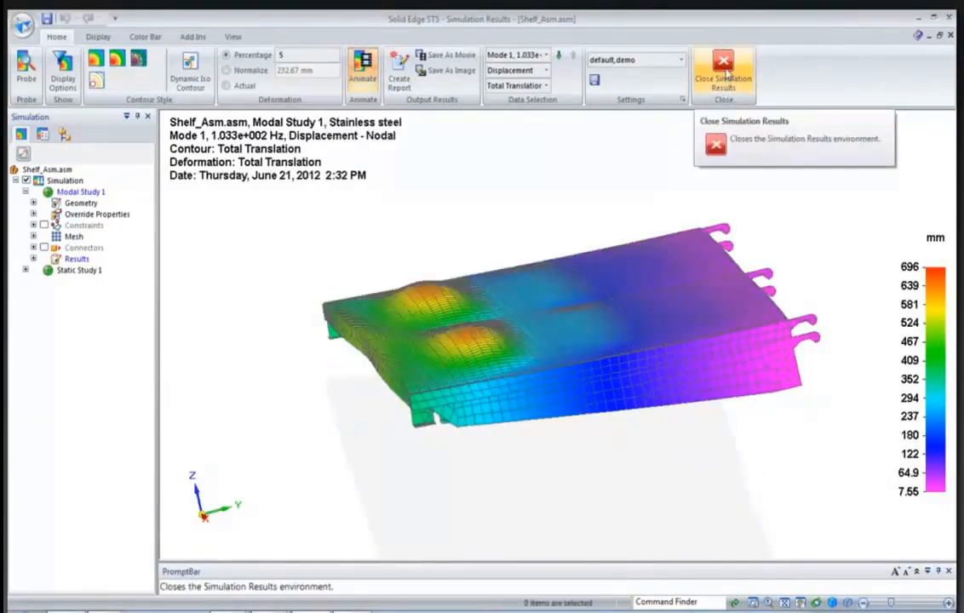
{"action": "left_click", "coordinate": [725, 73]}
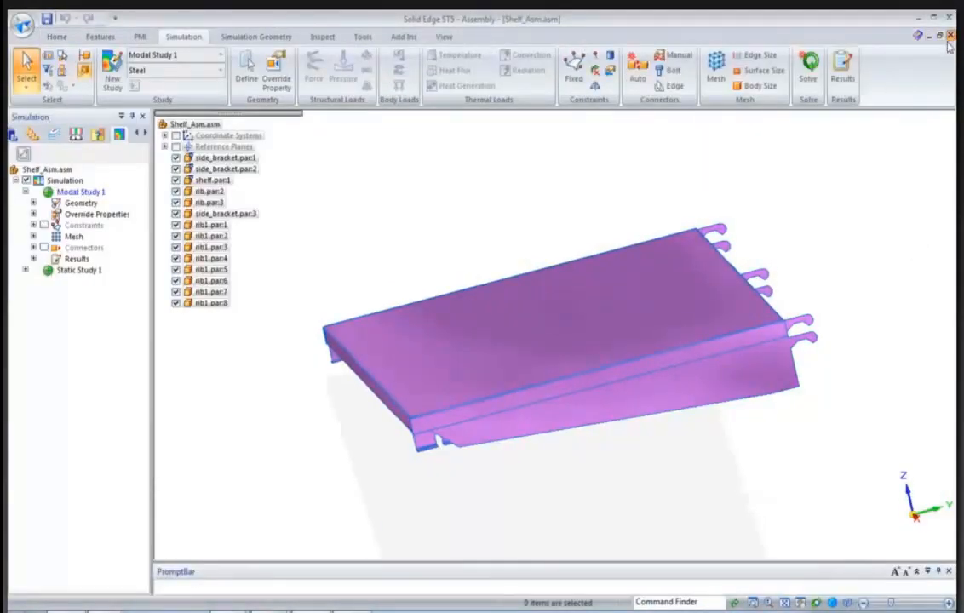
Close all open shelf assemblies without saving the document changes or the display configuration.
{"action": "left_click", "coordinate": [951, 35]}
{"action": "left_click", "coordinate": [503, 373]}
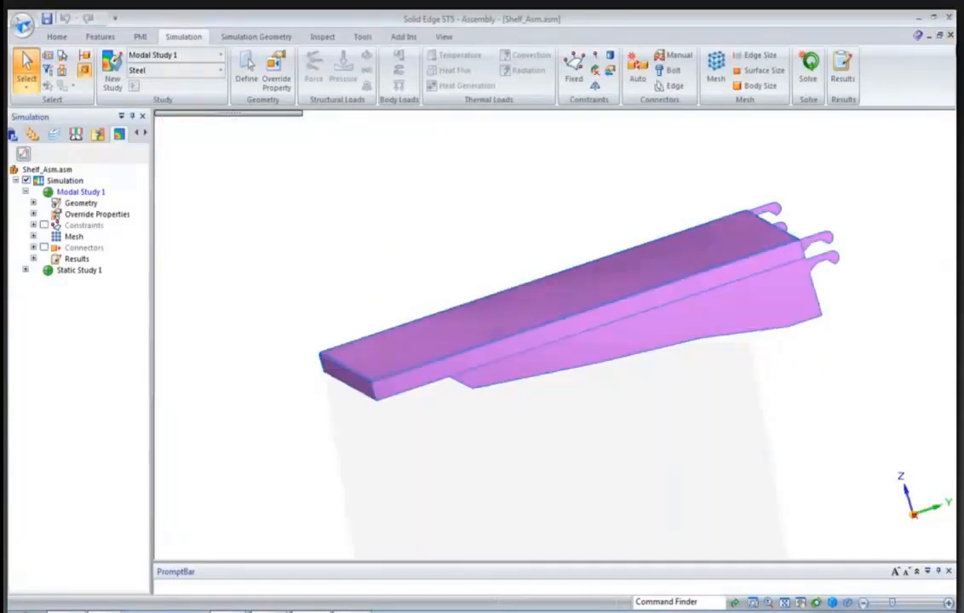
{"action": "left_click", "coordinate": [494, 371]}
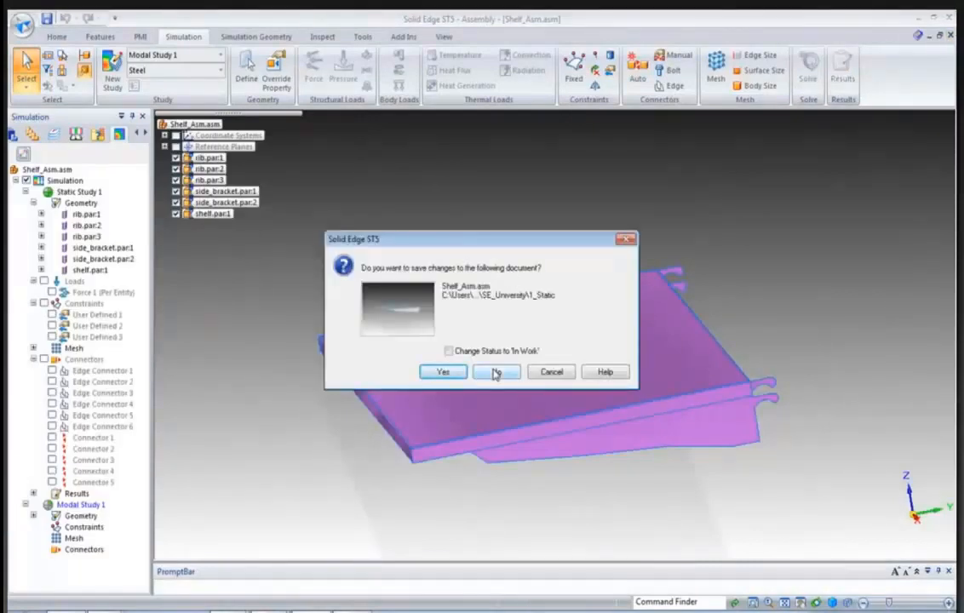
{"action": "left_click", "coordinate": [495, 372]}
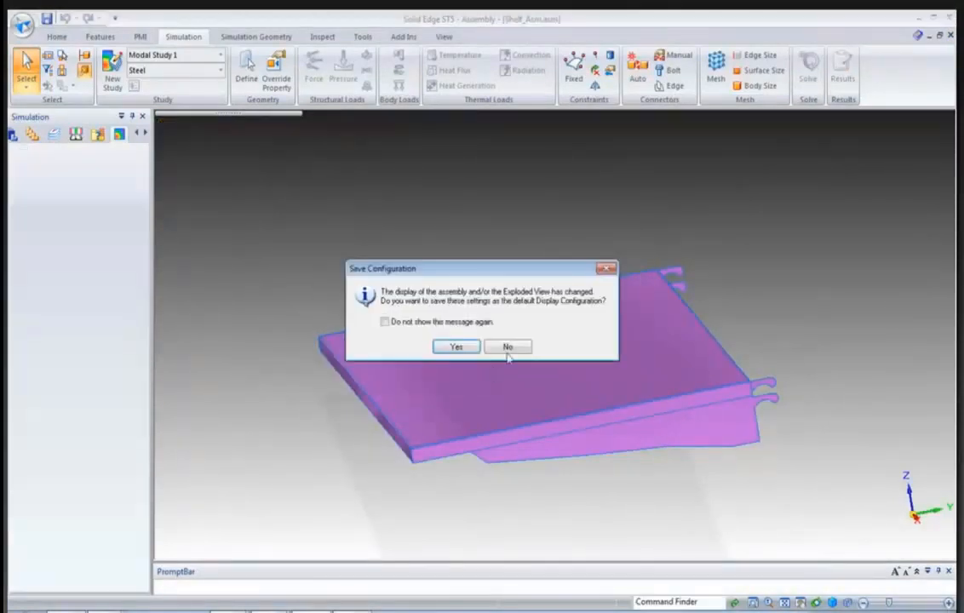
{"action": "left_click", "coordinate": [506, 348]}
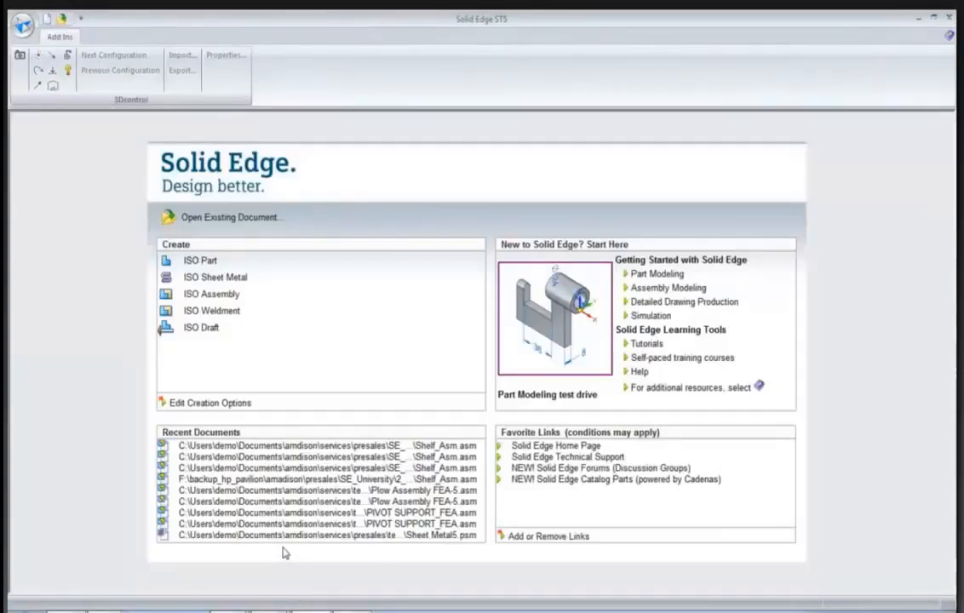
Switch to Windows Explorer and open BrakeRotorAssy.asm from the 3_Thermal folder of SE_University.
{"action": "key", "text": "alt+Tab"}
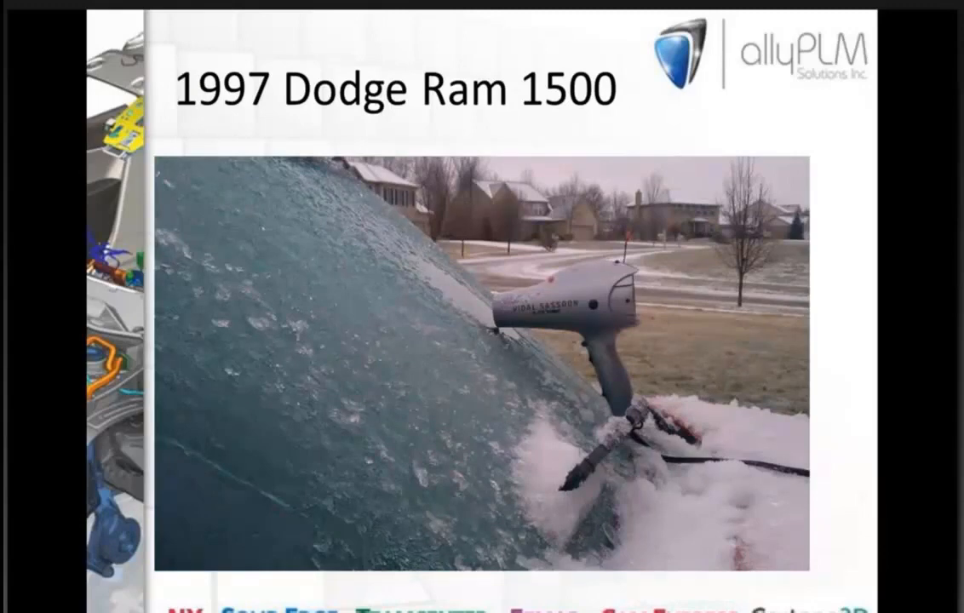
{"action": "key", "text": "alt+Tab"}
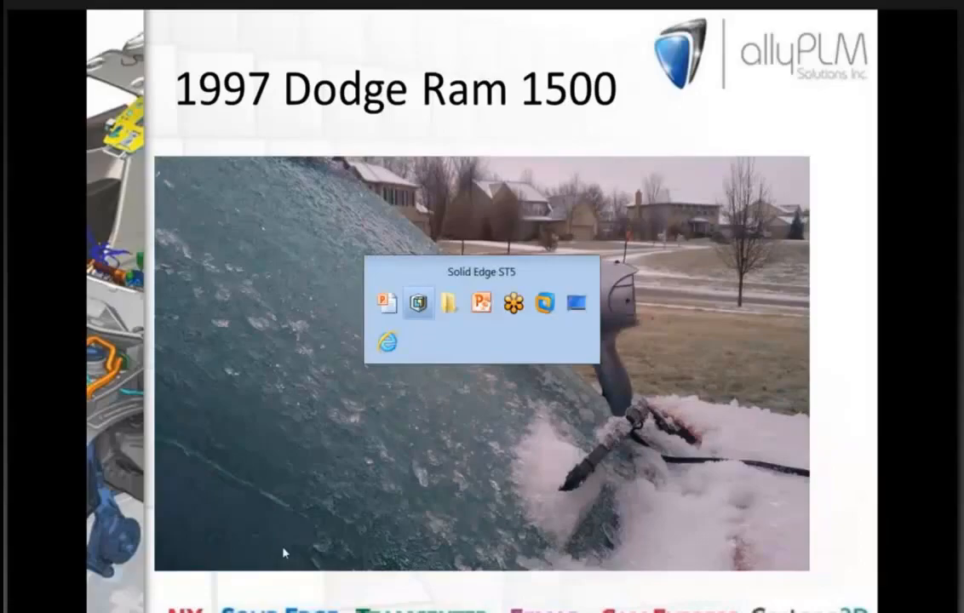
{"action": "key", "text": "ctrl+o"}
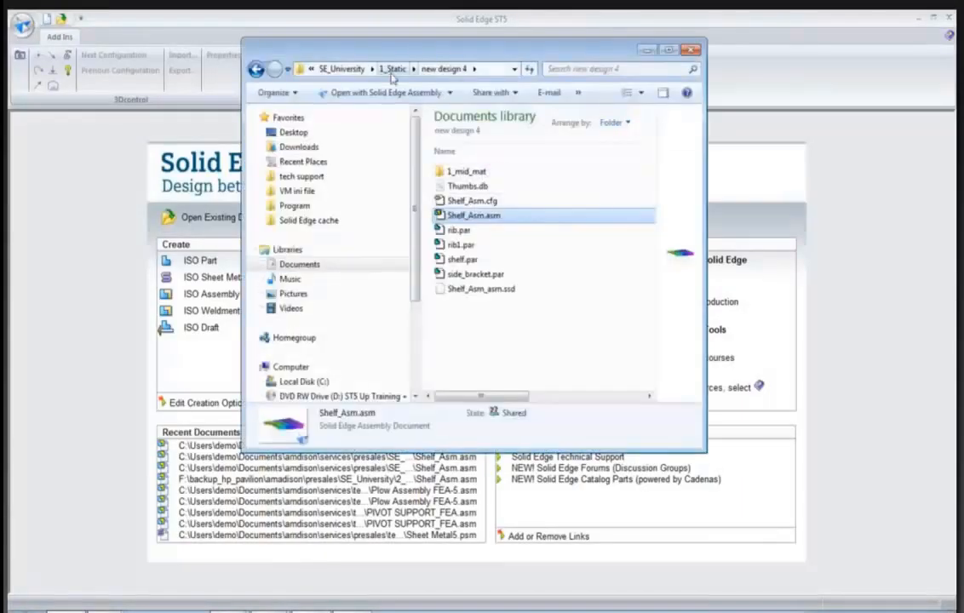
{"action": "left_click", "coordinate": [335, 69]}
{"action": "double_click", "coordinate": [460, 201]}
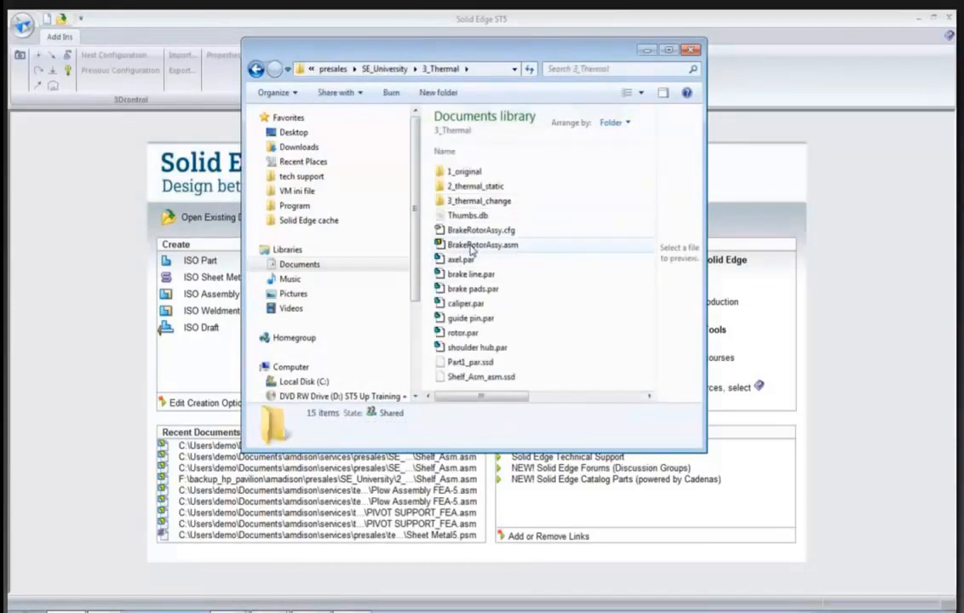
{"action": "double_click", "coordinate": [471, 246]}
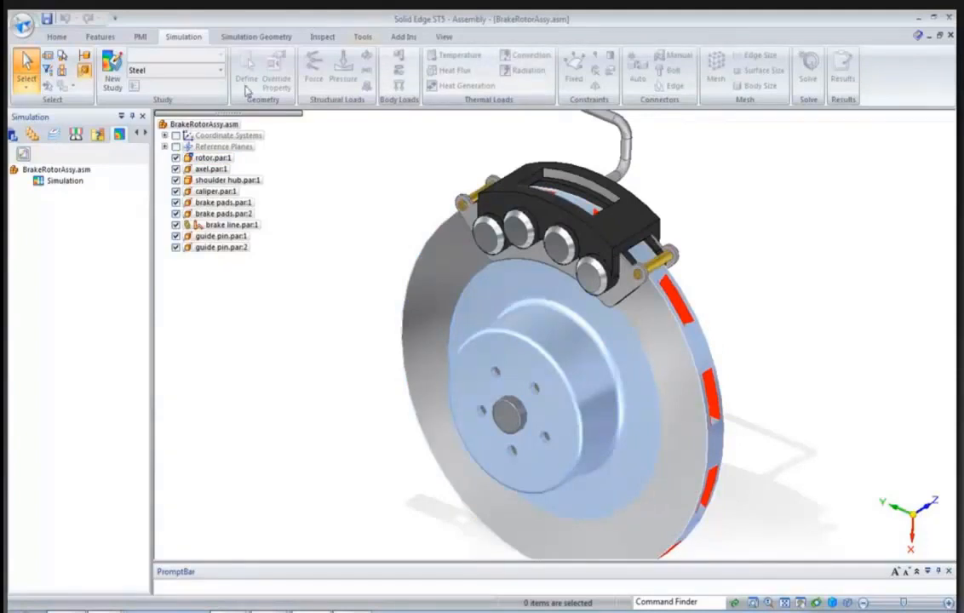
Hide both guide pins, the brake line, both brake pads, the caliper and the axel in the brake rotor assembly.
{"action": "left_click", "coordinate": [175, 247]}
{"action": "left_click", "coordinate": [175, 236]}
{"action": "left_click", "coordinate": [176, 225]}
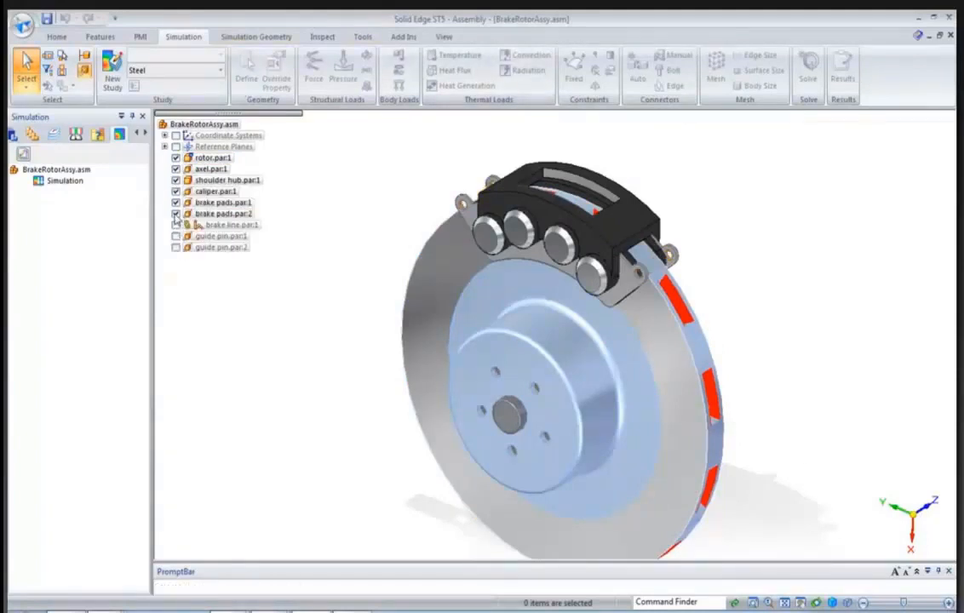
{"action": "left_click", "coordinate": [175, 213]}
{"action": "left_click", "coordinate": [175, 202]}
{"action": "left_click", "coordinate": [176, 190]}
{"action": "left_click", "coordinate": [176, 169]}
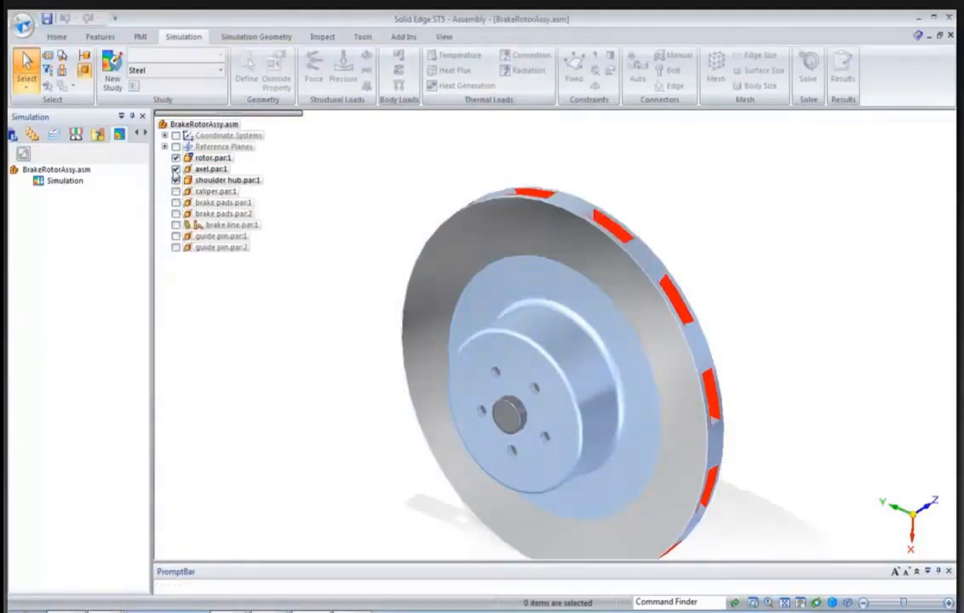
{"action": "middle_click_drag", "start_coordinate": [190, 414], "coordinate": [197, 409]}
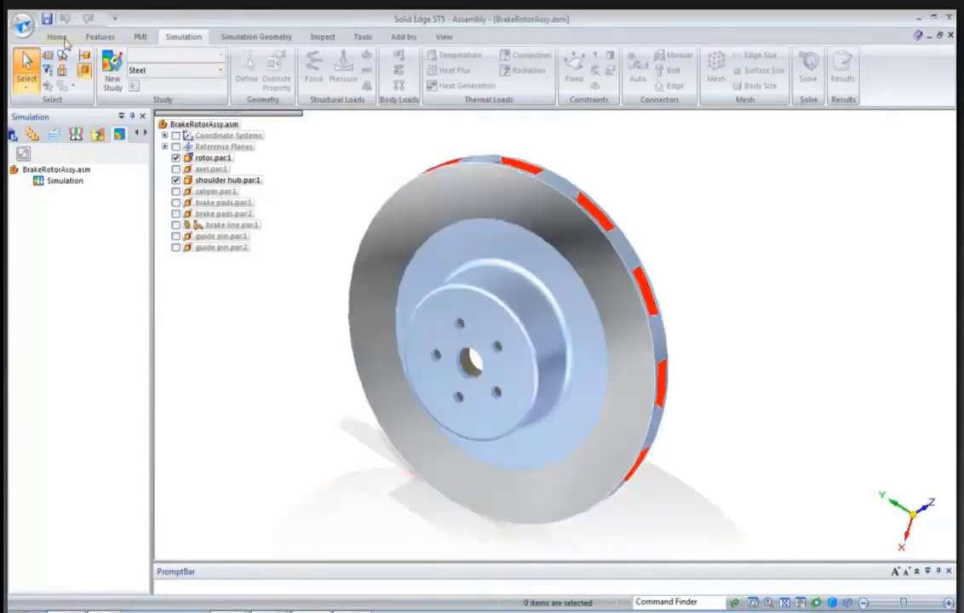
Create a Steady State Heat Transfer + Linear Static study with a tetrahedral mesh and surface-only results generation turned off.
{"action": "left_click", "coordinate": [119, 88]}
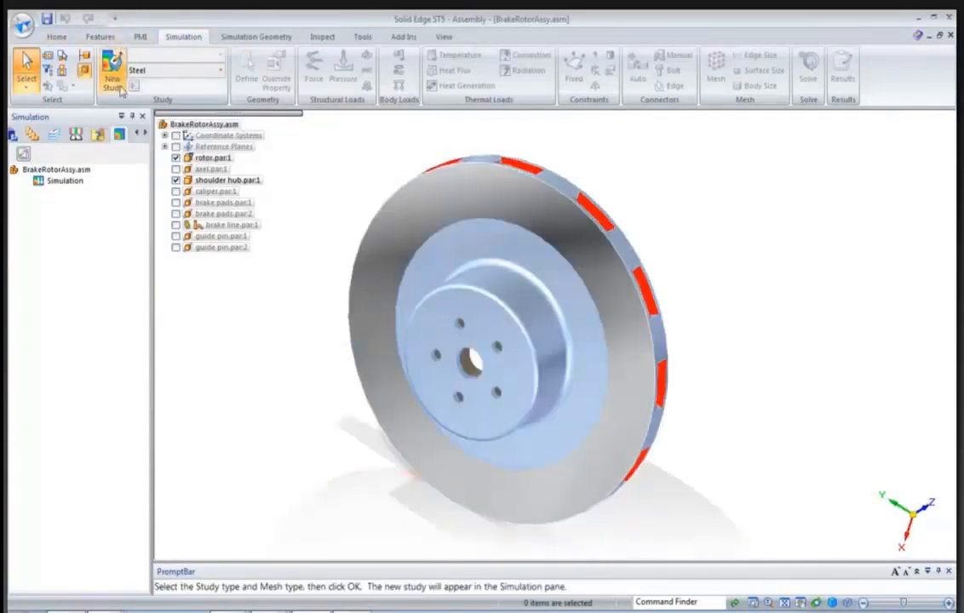
{"action": "left_click", "coordinate": [460, 173]}
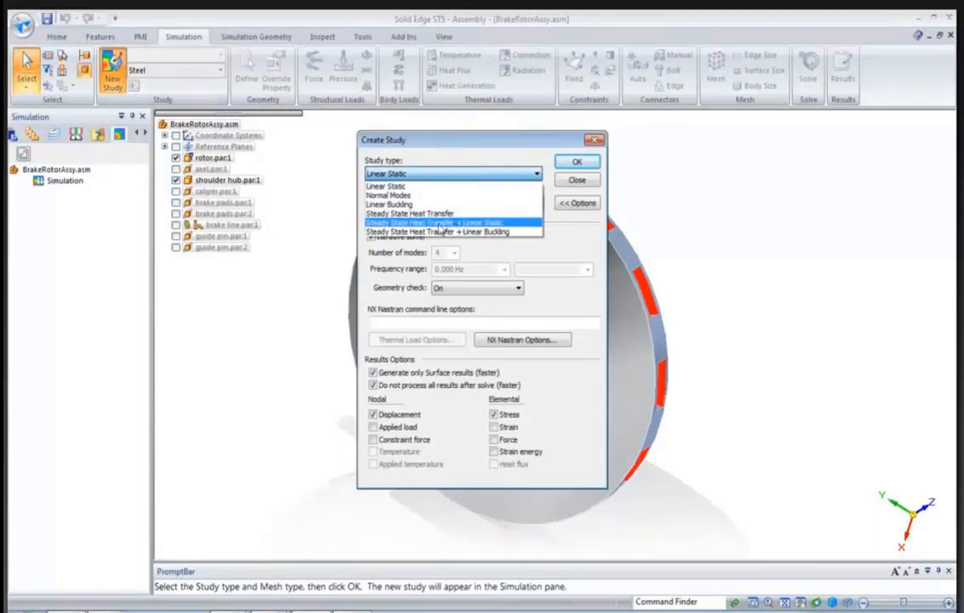
{"action": "left_click", "coordinate": [420, 224]}
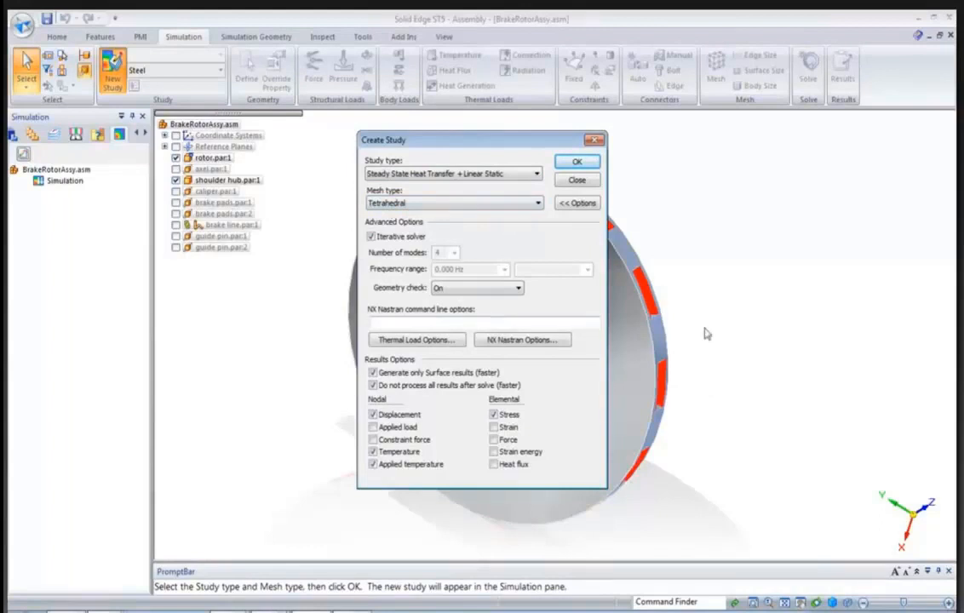
{"action": "left_click", "coordinate": [373, 372]}
{"action": "left_click", "coordinate": [577, 164]}
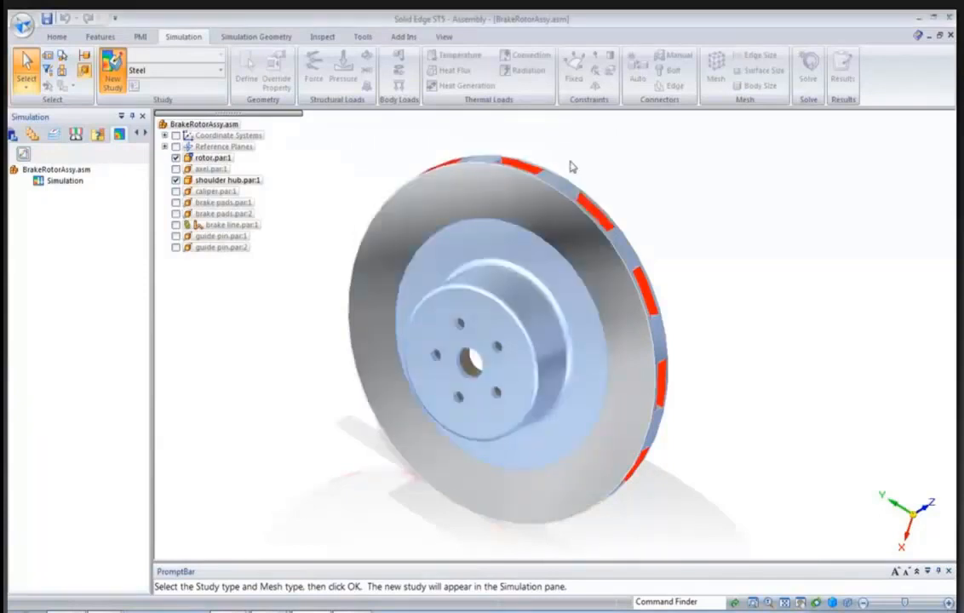
Define the visible rotor and shoulder hub as the study geometry.
{"action": "scroll", "coordinate": [244, 164], "scroll_direction": "down", "scroll_amount": 3}
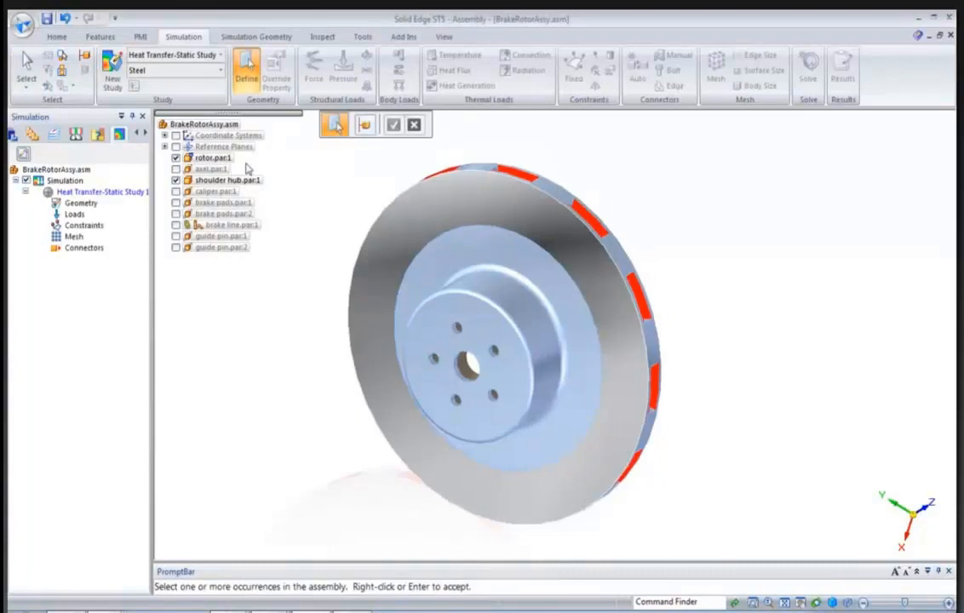
{"action": "left_click_drag", "start_coordinate": [281, 146], "coordinate": [776, 541]}
{"action": "right_click", "coordinate": [729, 488]}
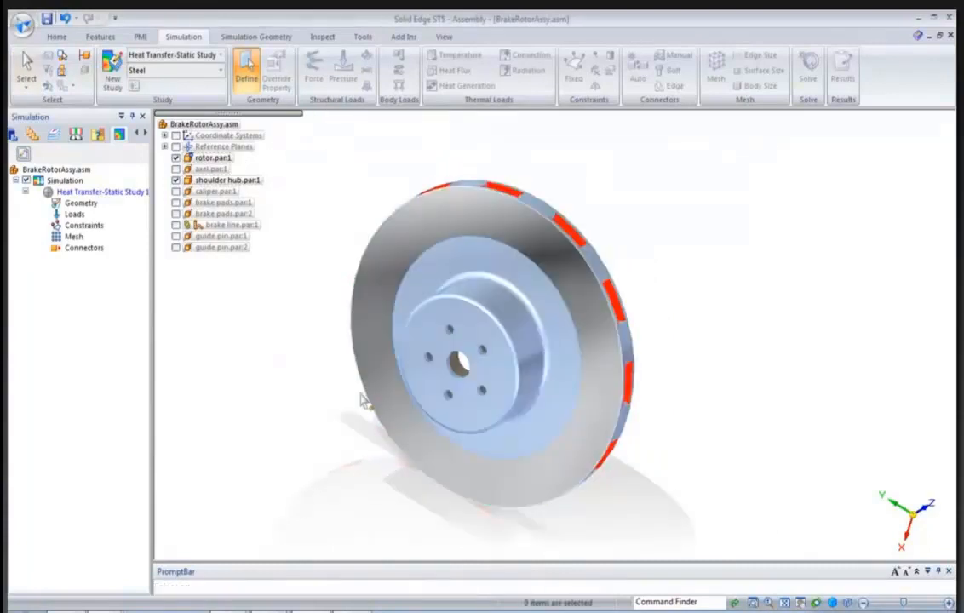
Apply a total heat flux of 2400 W to both braking faces of the rotor and enlarge the load symbols.
{"action": "scroll", "coordinate": [301, 143], "scroll_direction": "up", "scroll_amount": 1}
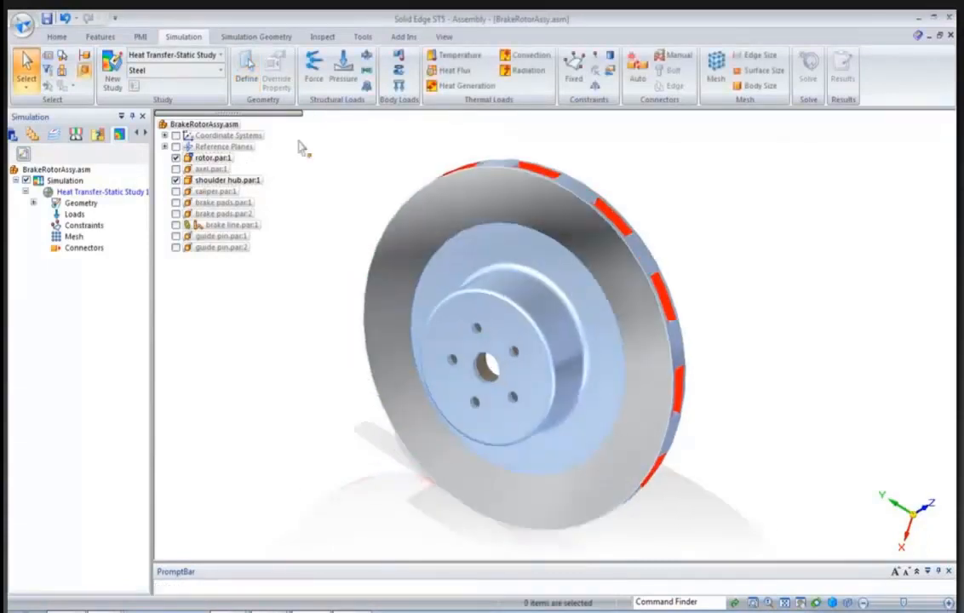
{"action": "middle_click_drag", "start_coordinate": [300, 141], "coordinate": [374, 136]}
{"action": "scroll", "coordinate": [357, 138], "scroll_direction": "up", "scroll_amount": 1}
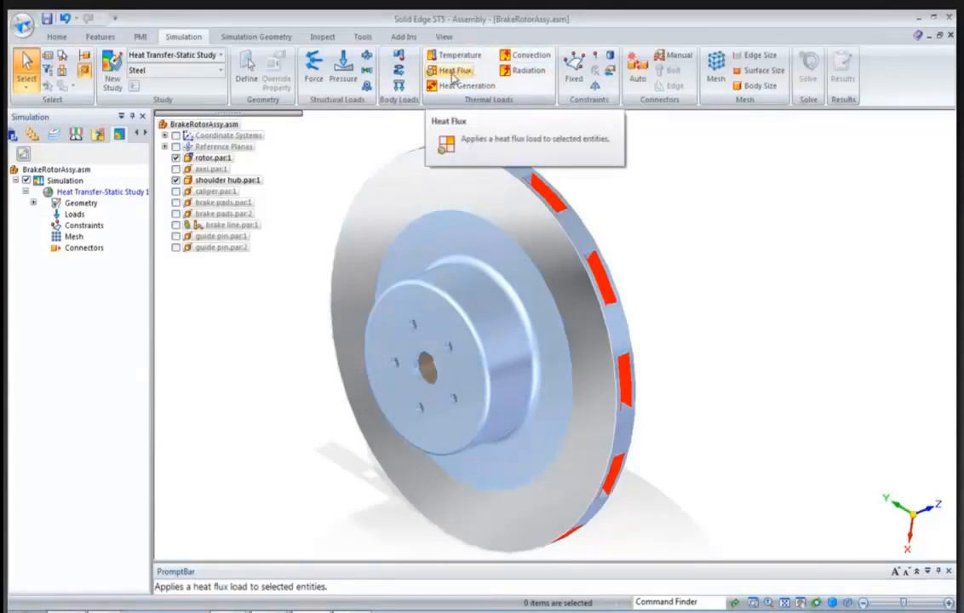
{"action": "left_click", "coordinate": [454, 72]}
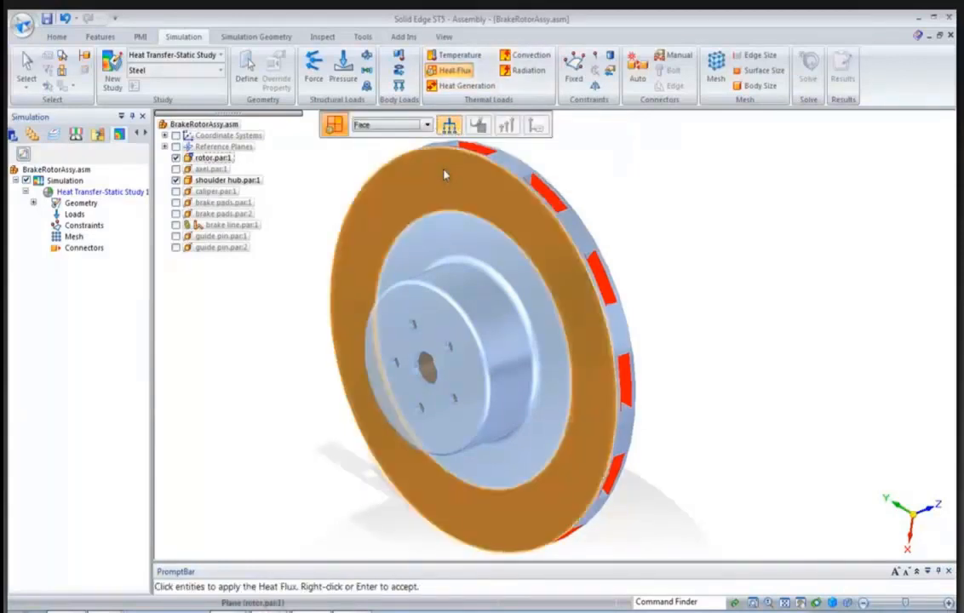
{"action": "left_click", "coordinate": [445, 175]}
{"action": "middle_click_drag", "start_coordinate": [631, 181], "coordinate": [368, 175]}
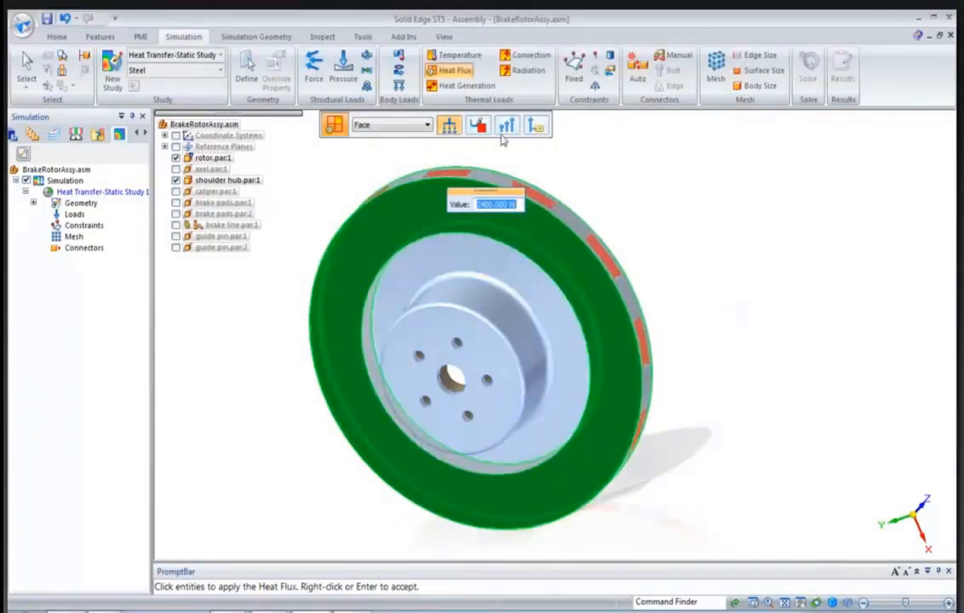
{"action": "left_click", "coordinate": [450, 125]}
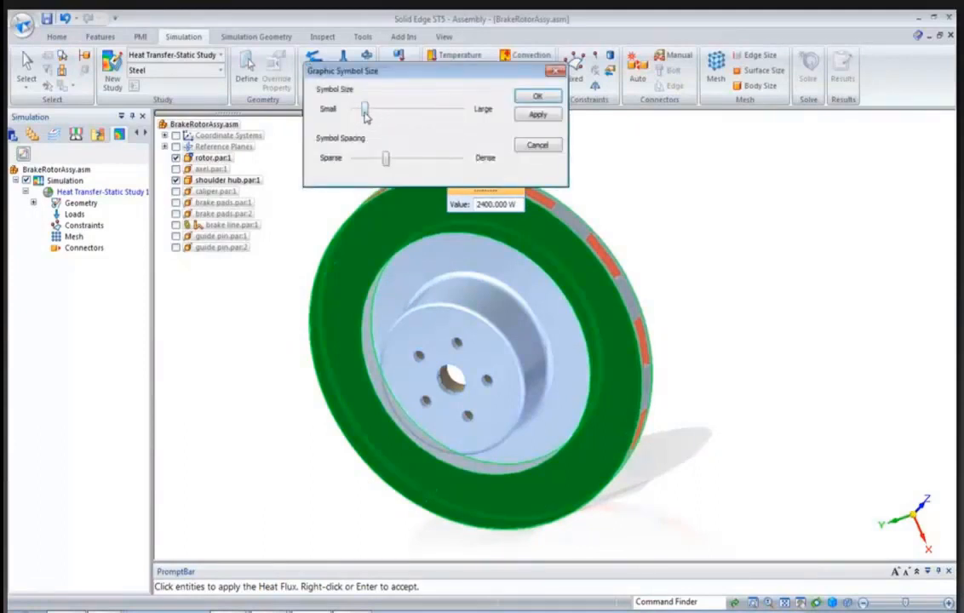
{"action": "left_click_drag", "start_coordinate": [366, 111], "coordinate": [467, 111]}
{"action": "left_click", "coordinate": [538, 96]}
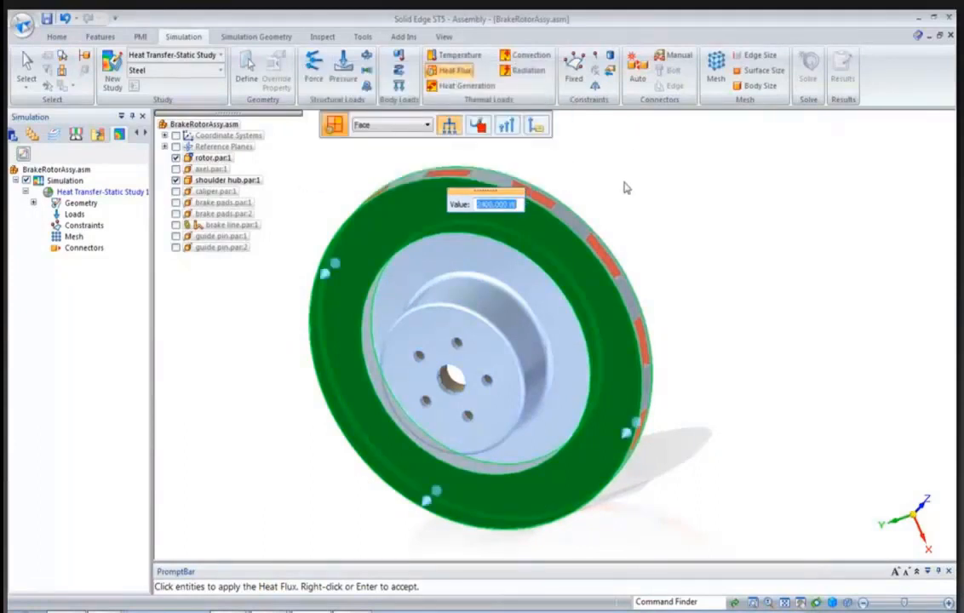
{"action": "key", "text": "Return"}
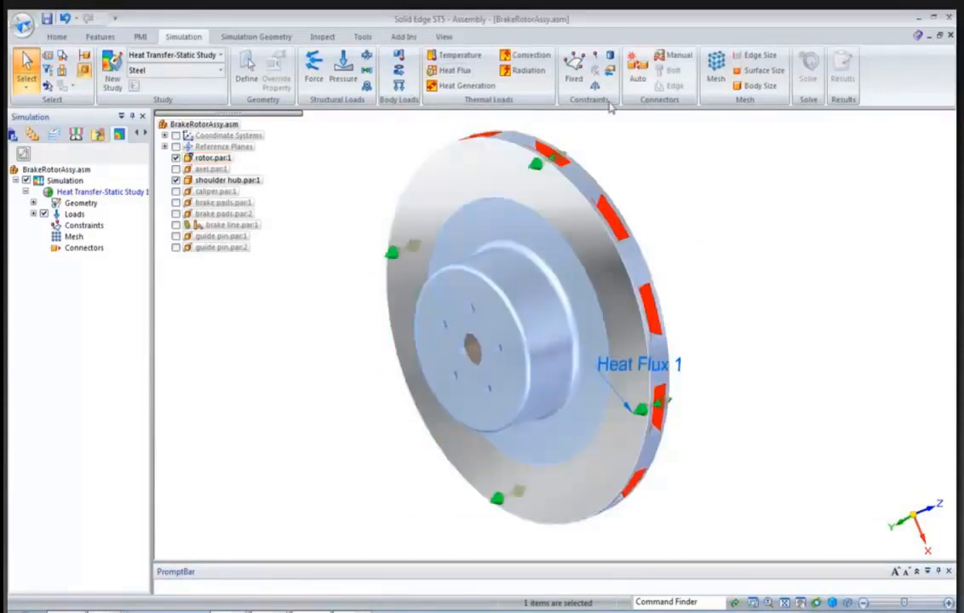
Start a convection load on all faces except the rotor's two braking faces, with a film coefficient of 50 W/m^2-K.
{"action": "left_click", "coordinate": [526, 54]}
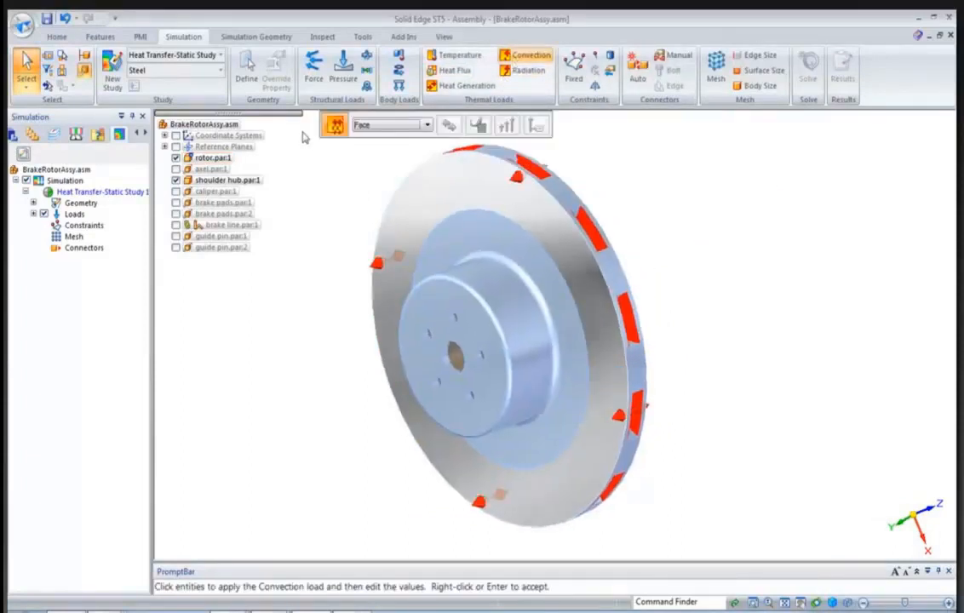
{"action": "left_click_drag", "start_coordinate": [758, 537], "coordinate": [763, 542]}
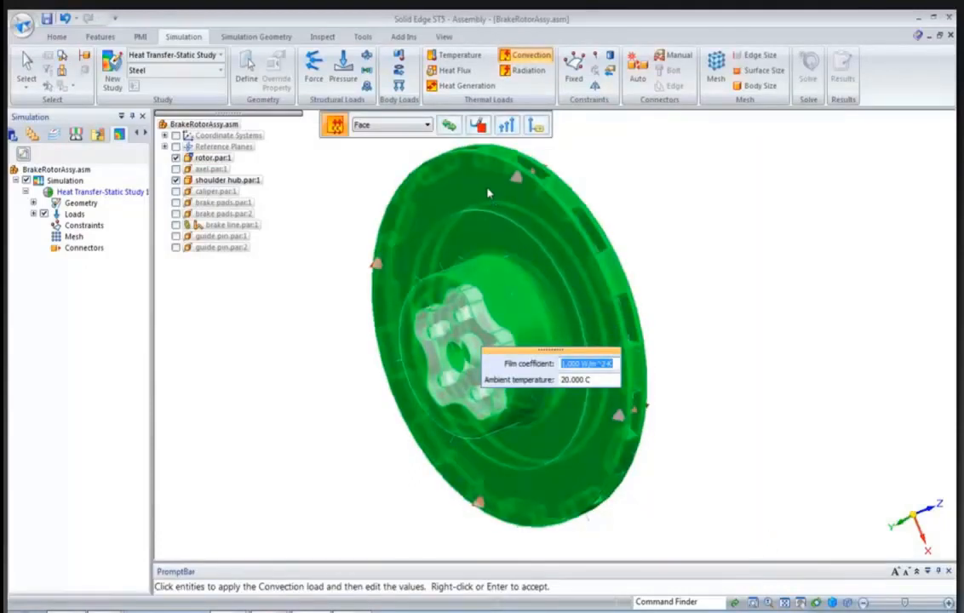
{"action": "left_click", "coordinate": [488, 192]}
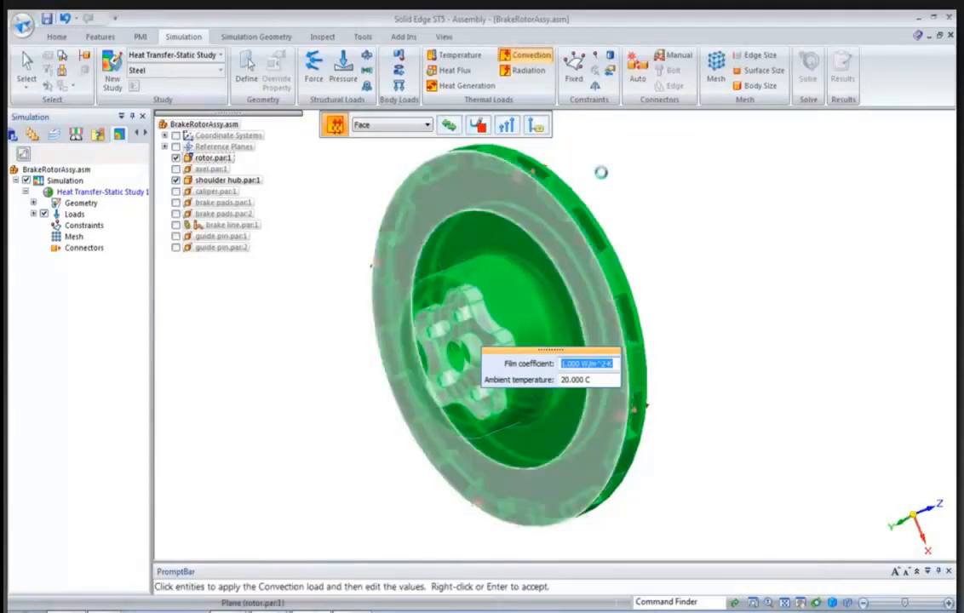
{"action": "middle_click_drag", "start_coordinate": [596, 179], "coordinate": [545, 182]}
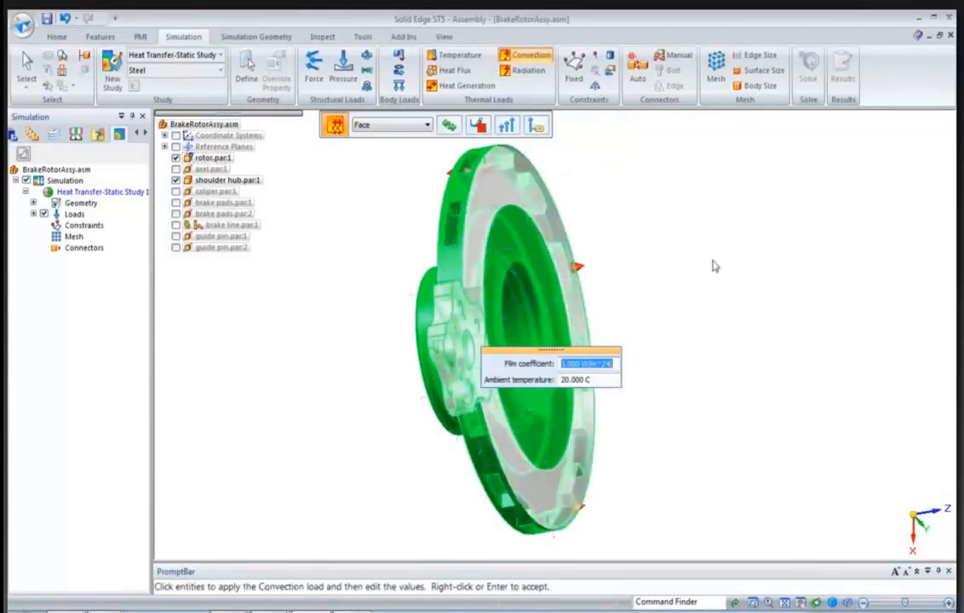
{"action": "type", "text": "50"}
{"action": "key", "text": "Tab"}
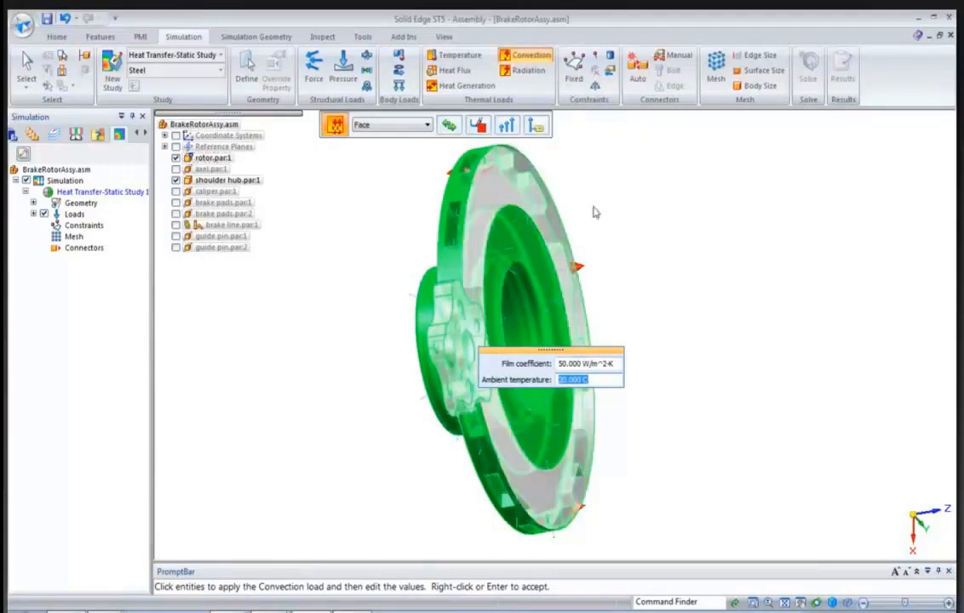
Enlarge the convection load's symbols and accept the load.
{"action": "left_click", "coordinate": [476, 125]}
{"action": "left_click_drag", "start_coordinate": [366, 110], "coordinate": [430, 111]}
{"action": "left_click", "coordinate": [532, 98]}
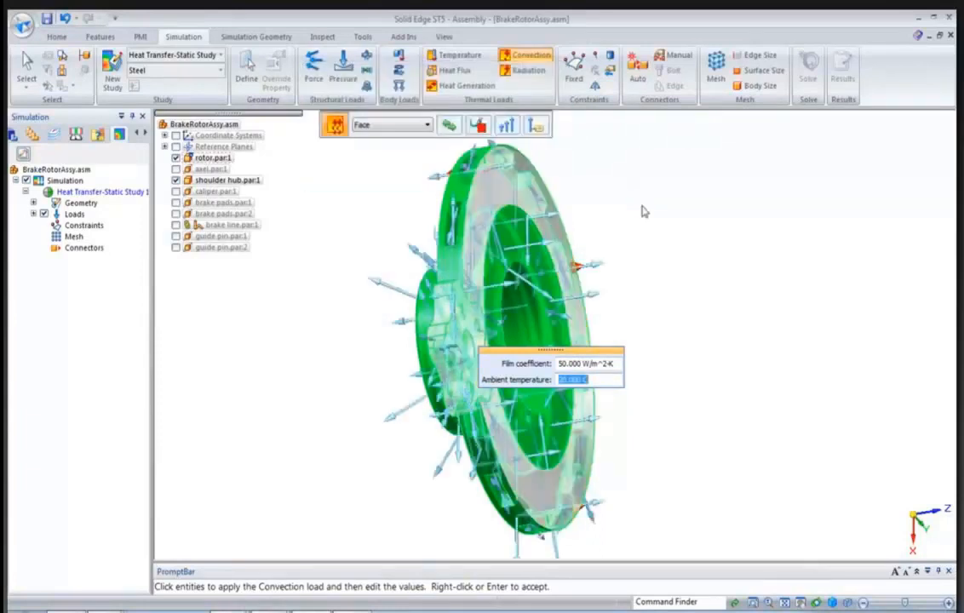
{"action": "right_click", "coordinate": [643, 211]}
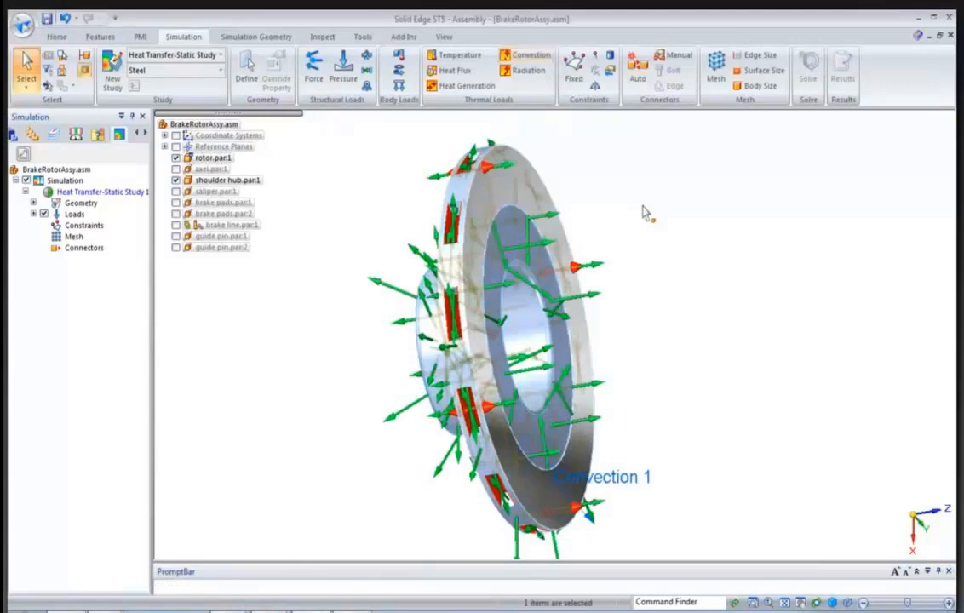
{"action": "mouse_move", "coordinate": [643, 205]}
{"action": "middle_mouse_down"}
{"action": "mouse_move", "coordinate": [634, 203]}
{"action": "mouse_move", "coordinate": [643, 197]}
{"action": "middle_mouse_up"}
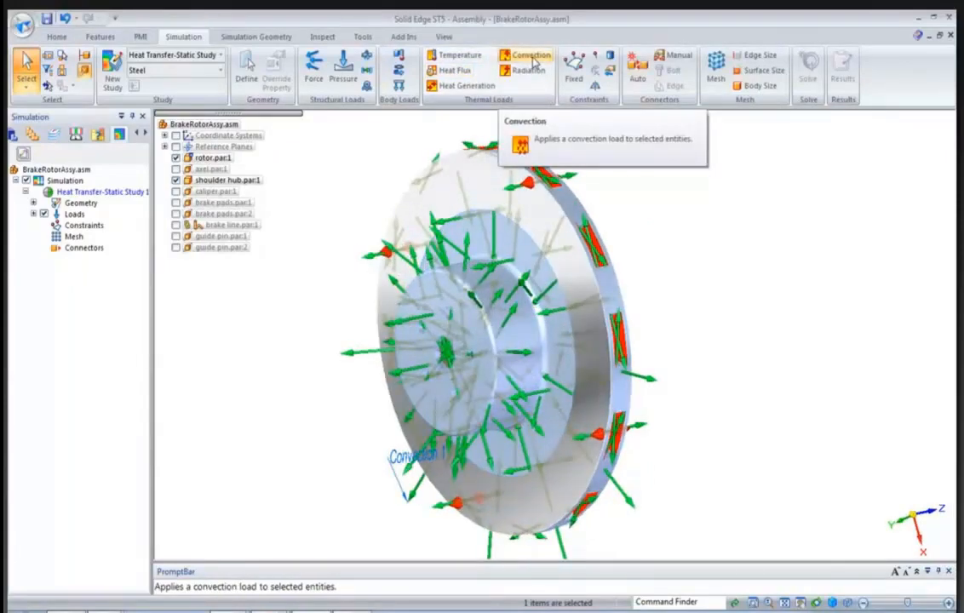
Hide the loads and apply a fixed constraint to the cylindrical face of the central bore.
{"action": "left_click", "coordinate": [45, 213]}
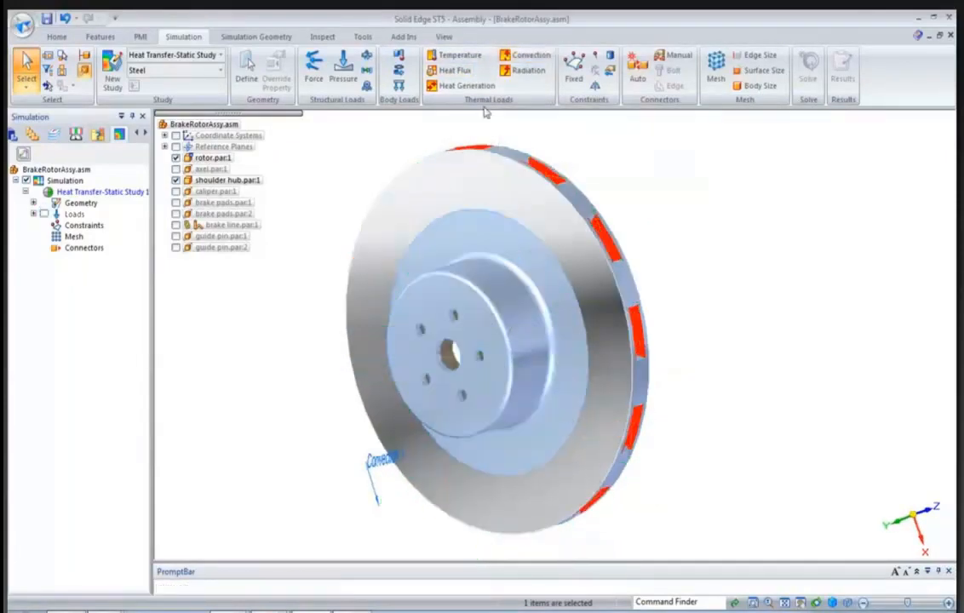
{"action": "left_click", "coordinate": [574, 68]}
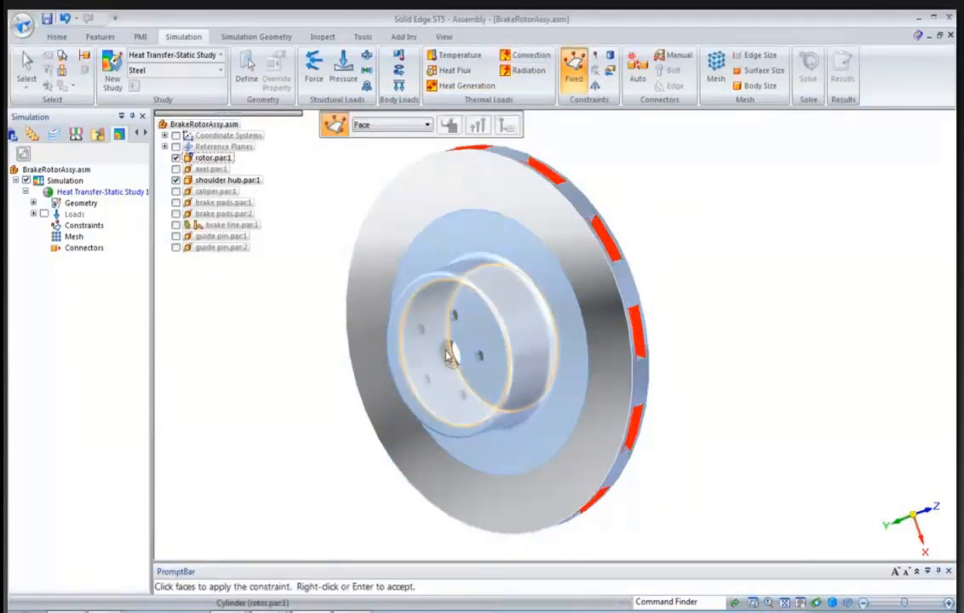
{"action": "right_click", "coordinate": [452, 353]}
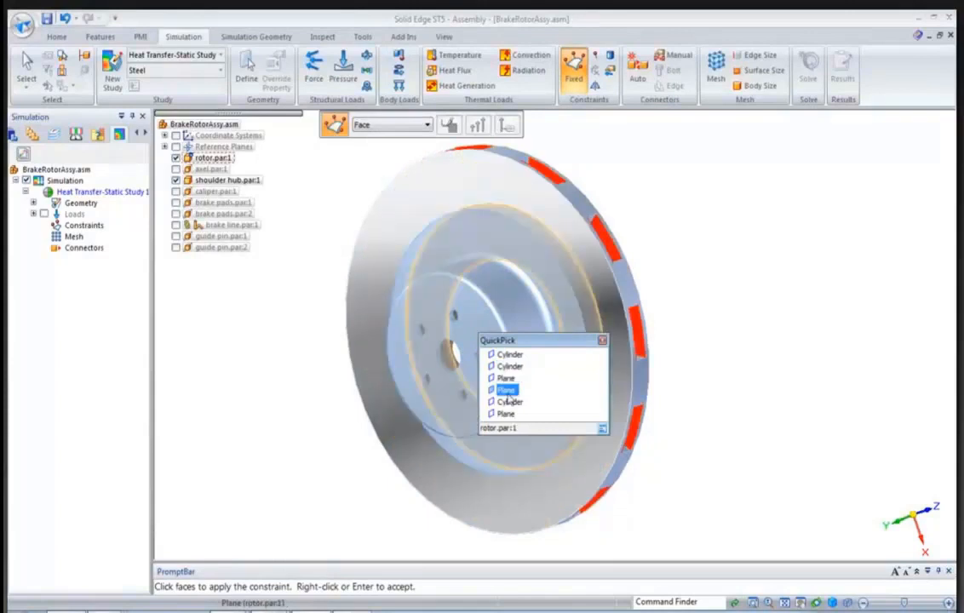
{"action": "left_click", "coordinate": [508, 402]}
{"action": "right_click", "coordinate": [729, 279]}
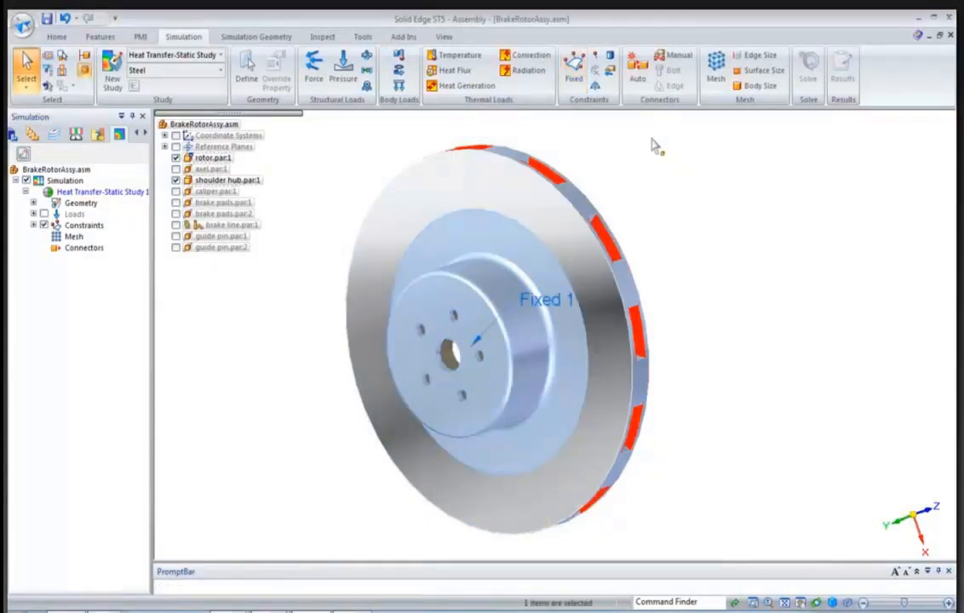
Create an automatic glue connector between the rotor and shoulder hub with a 0.20 mm search distance.
{"action": "left_click", "coordinate": [638, 72]}
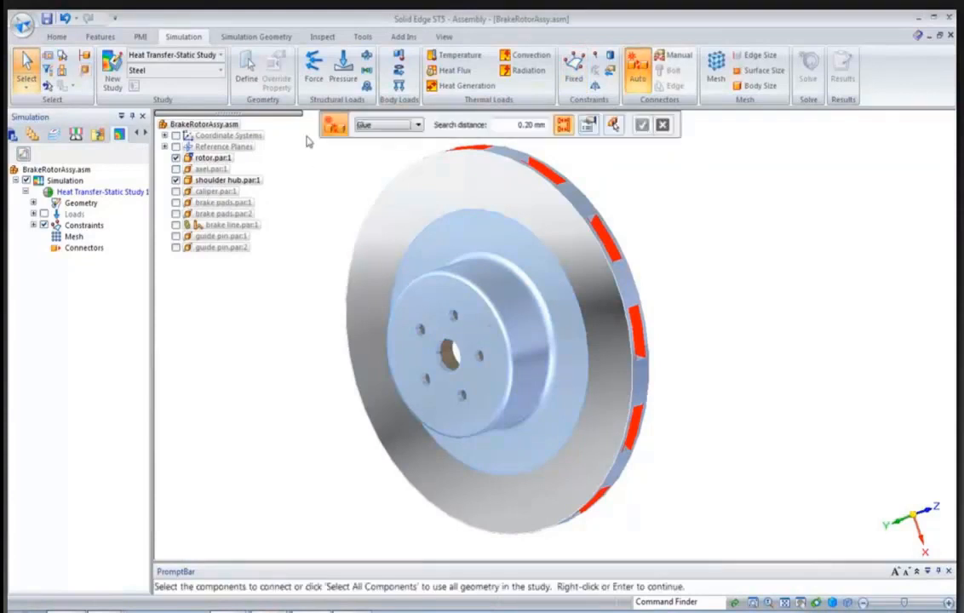
{"action": "left_click_drag", "start_coordinate": [707, 551], "coordinate": [783, 563]}
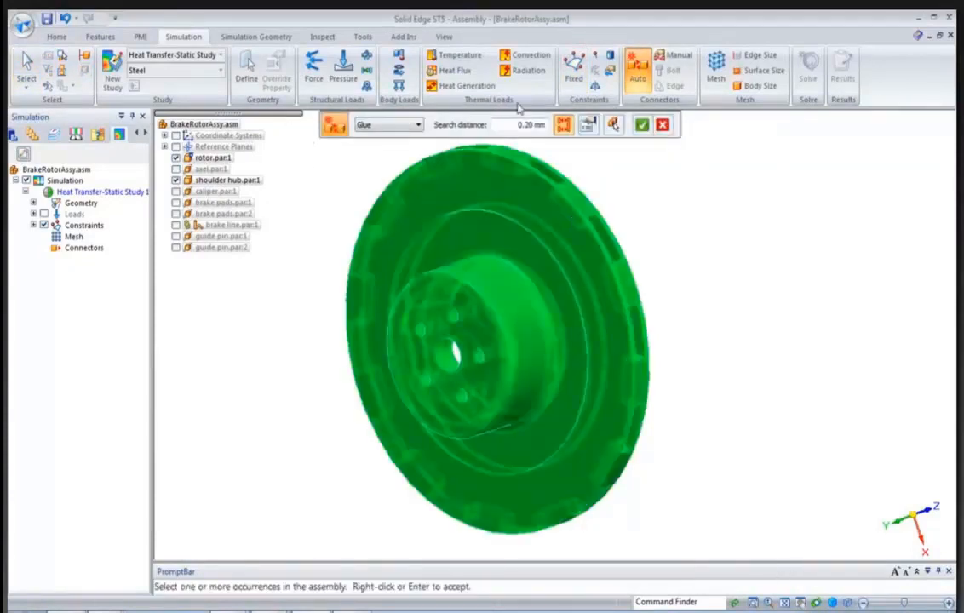
{"action": "left_click", "coordinate": [642, 125]}
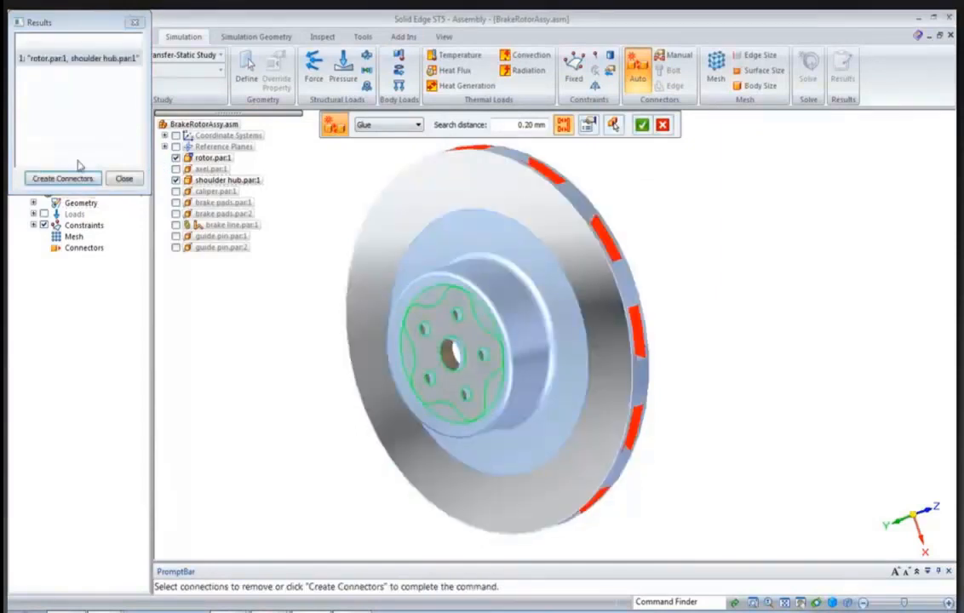
{"action": "left_click", "coordinate": [63, 179]}
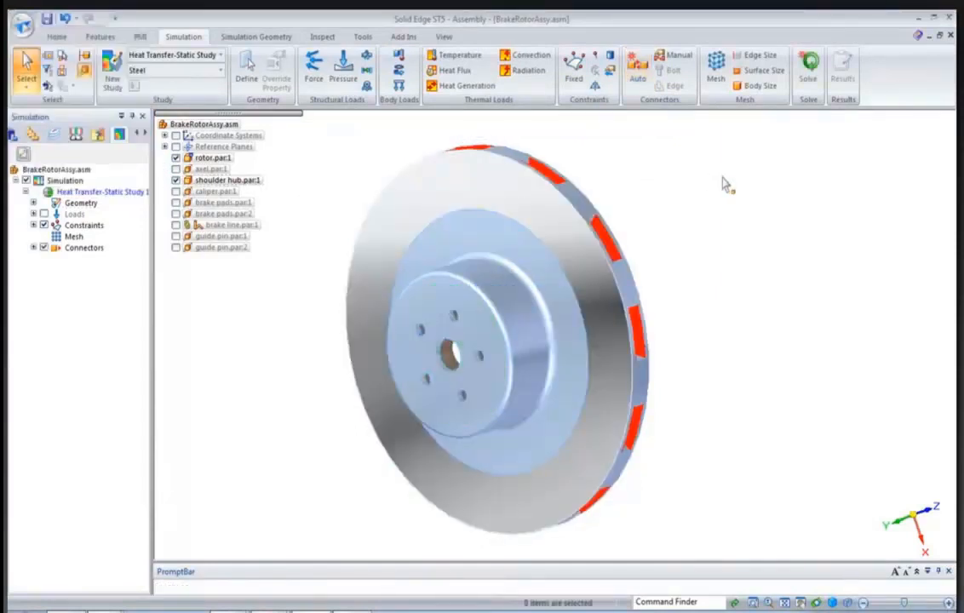
Expand the study's connectors, constraints and loads for review and solve the heat transfer and static study.
{"action": "left_click", "coordinate": [32, 248]}
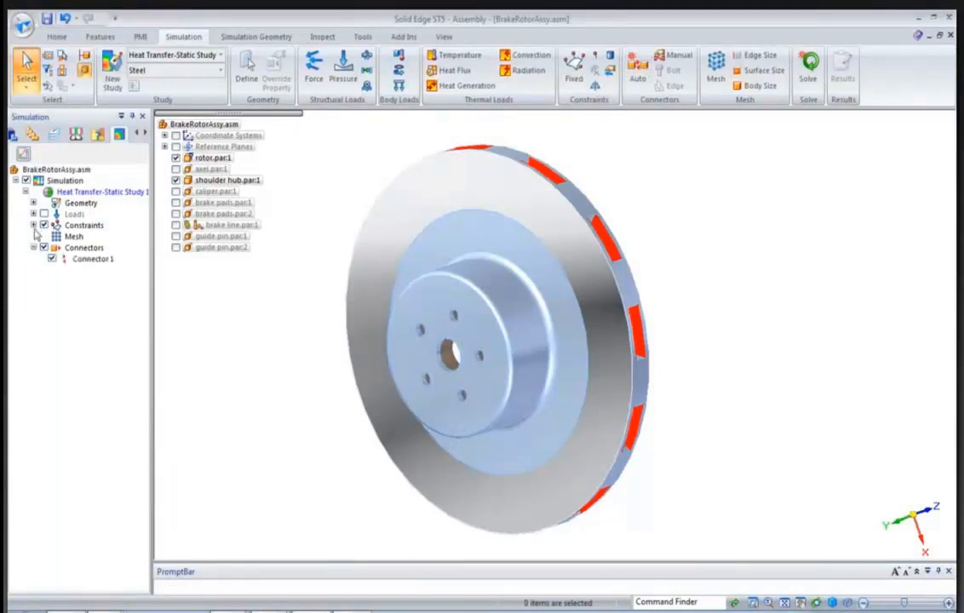
{"action": "left_click", "coordinate": [33, 225]}
{"action": "left_click", "coordinate": [34, 214]}
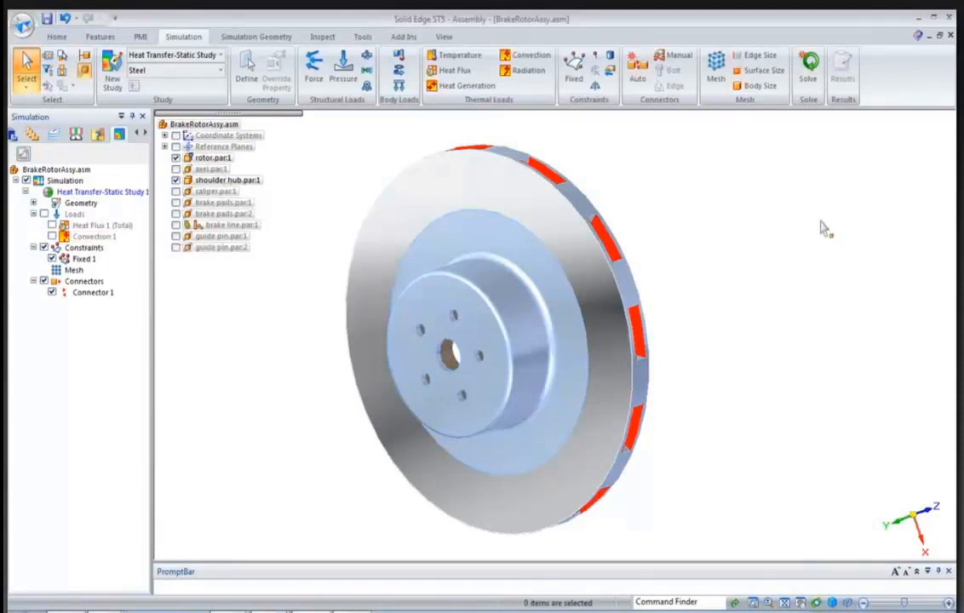
{"action": "left_click", "coordinate": [807, 81]}
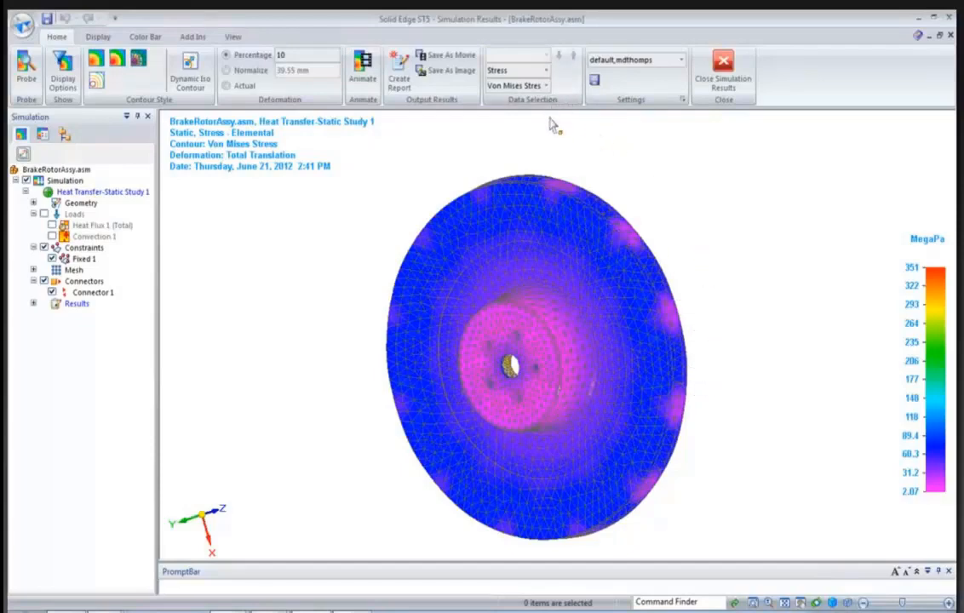
Display the temperature contour of the brake rotor results, followed by the displacement contour of total translation.
{"action": "left_click", "coordinate": [546, 71]}
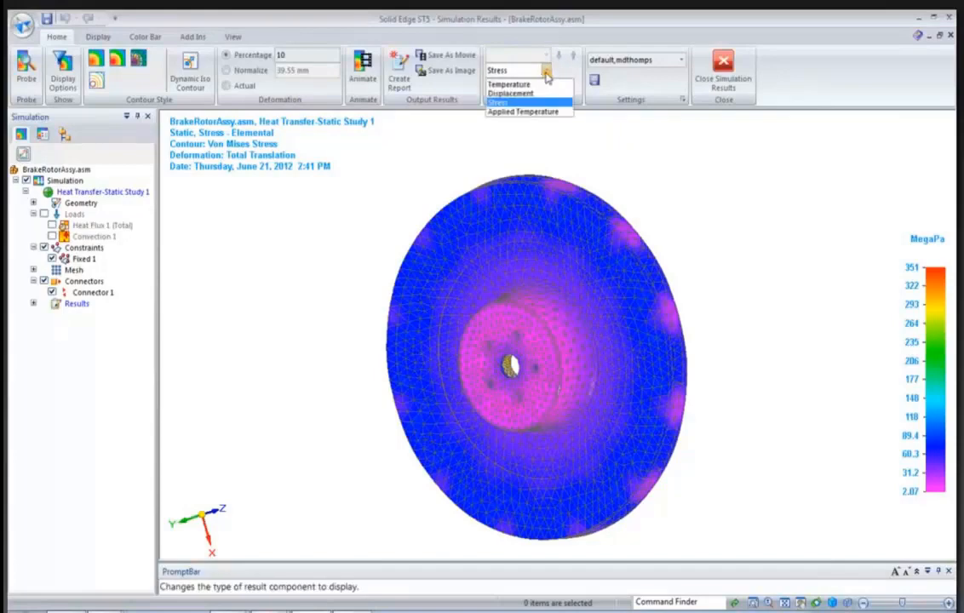
{"action": "left_click", "coordinate": [509, 84]}
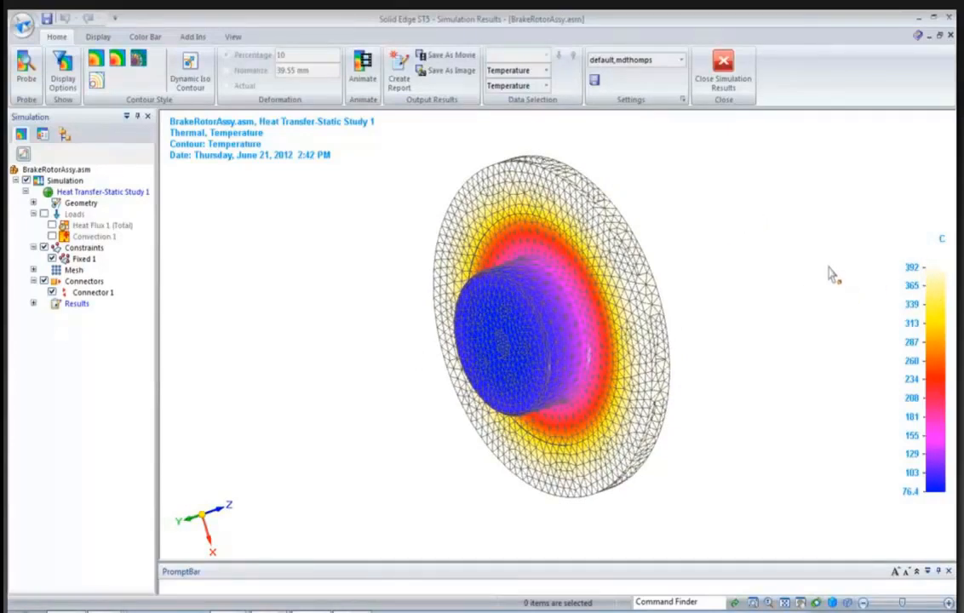
{"action": "left_click", "coordinate": [546, 73]}
{"action": "left_click", "coordinate": [542, 94]}
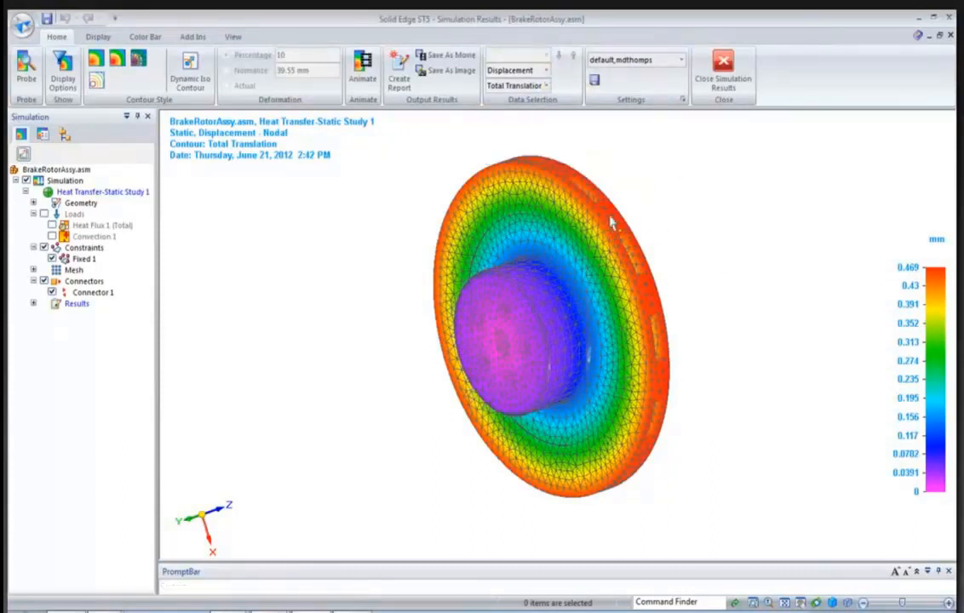
Close the simulation results and move the planar end face of a rotor rim vent slot outward about 9 mm to lengthen the slots.
{"action": "left_click", "coordinate": [734, 68]}
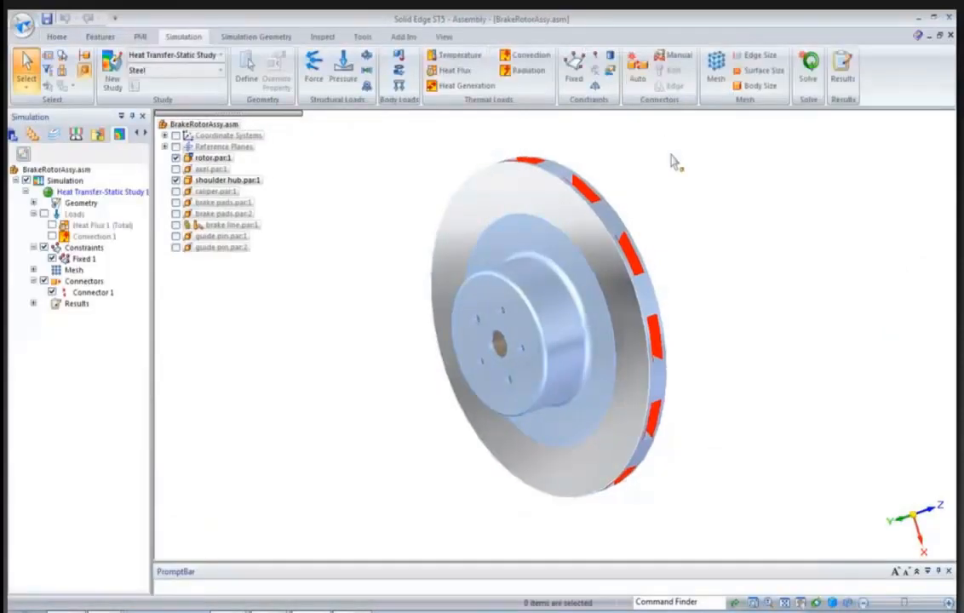
{"action": "scroll", "coordinate": [673, 162], "scroll_direction": "up", "scroll_amount": 5}
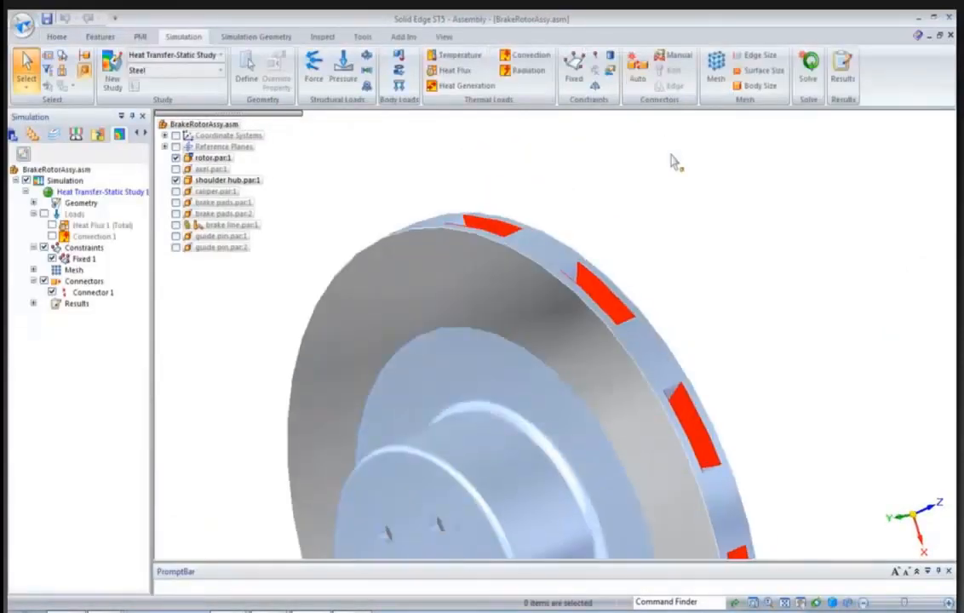
{"action": "middle_click_drag", "start_coordinate": [673, 162], "coordinate": [611, 179]}
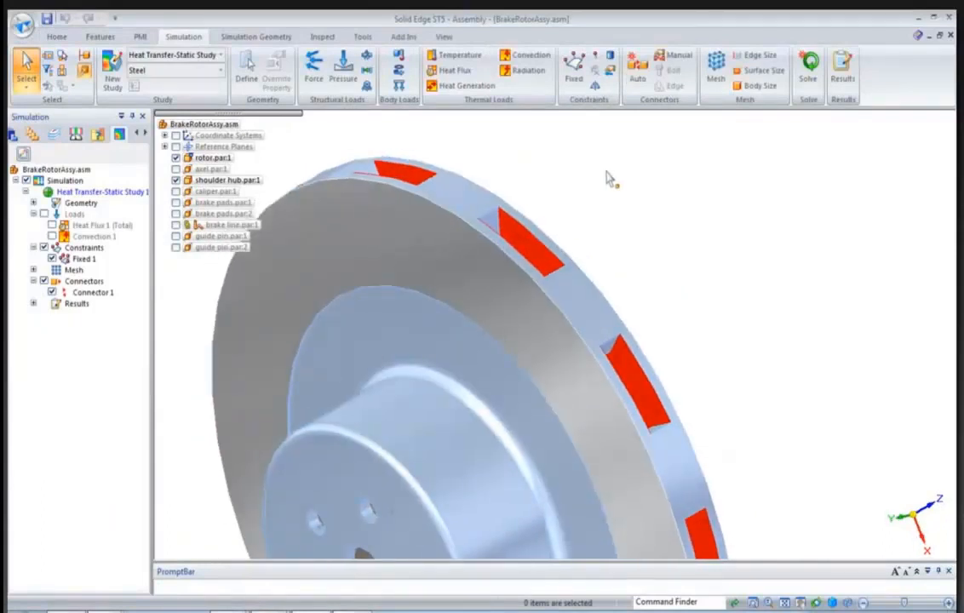
{"action": "right_click", "coordinate": [491, 223]}
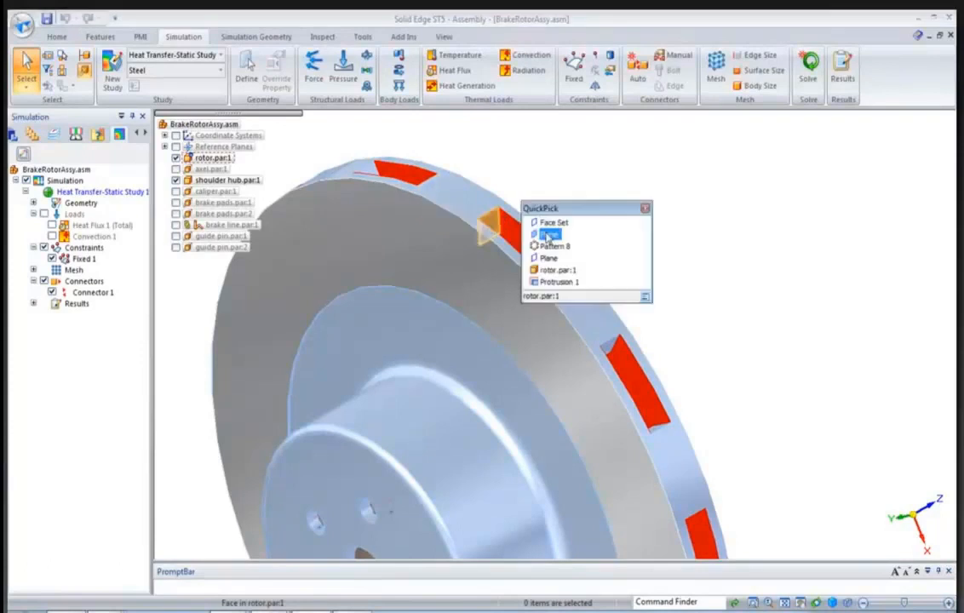
{"action": "left_click", "coordinate": [547, 234]}
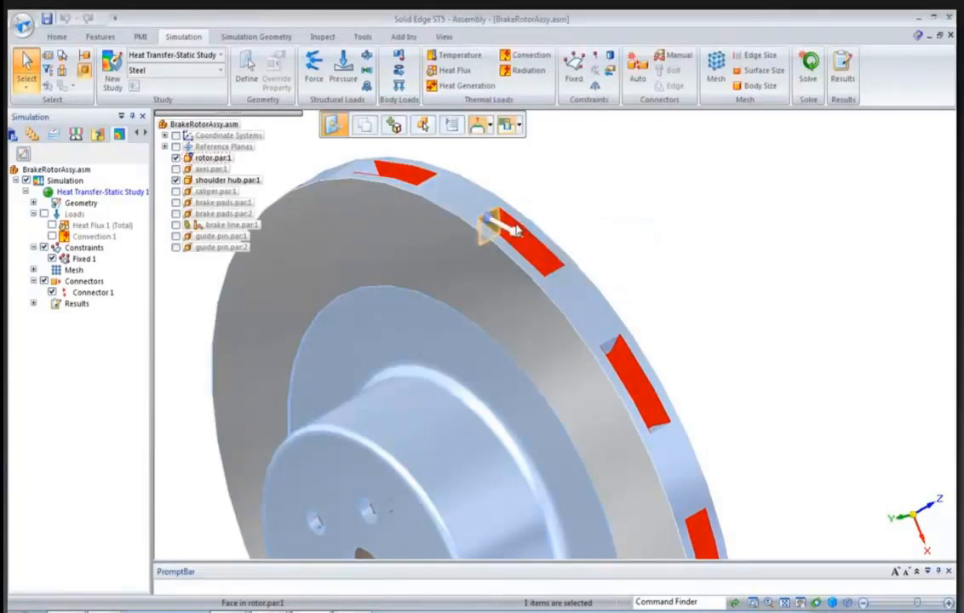
{"action": "left_click", "coordinate": [509, 231]}
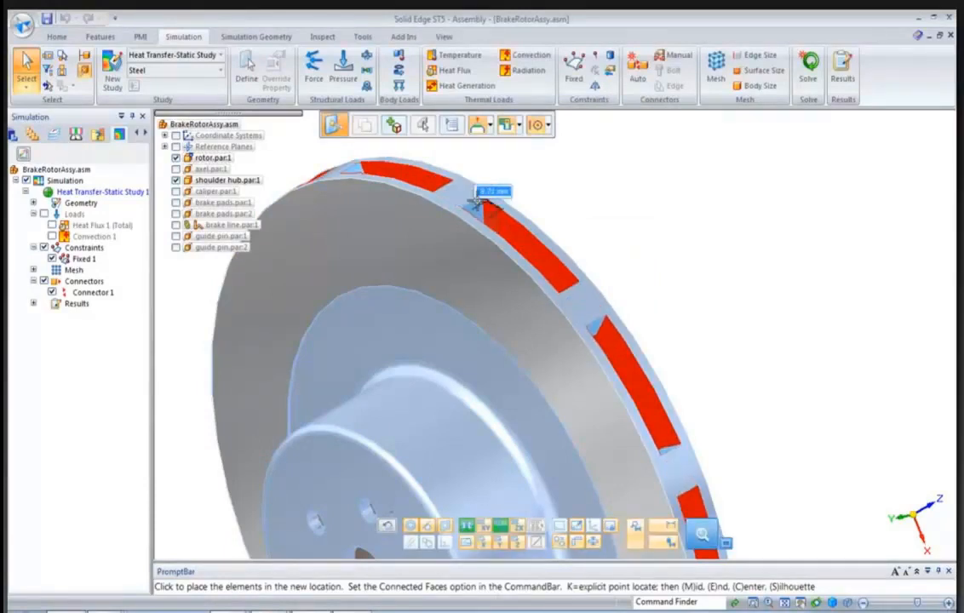
{"action": "left_click", "coordinate": [472, 201]}
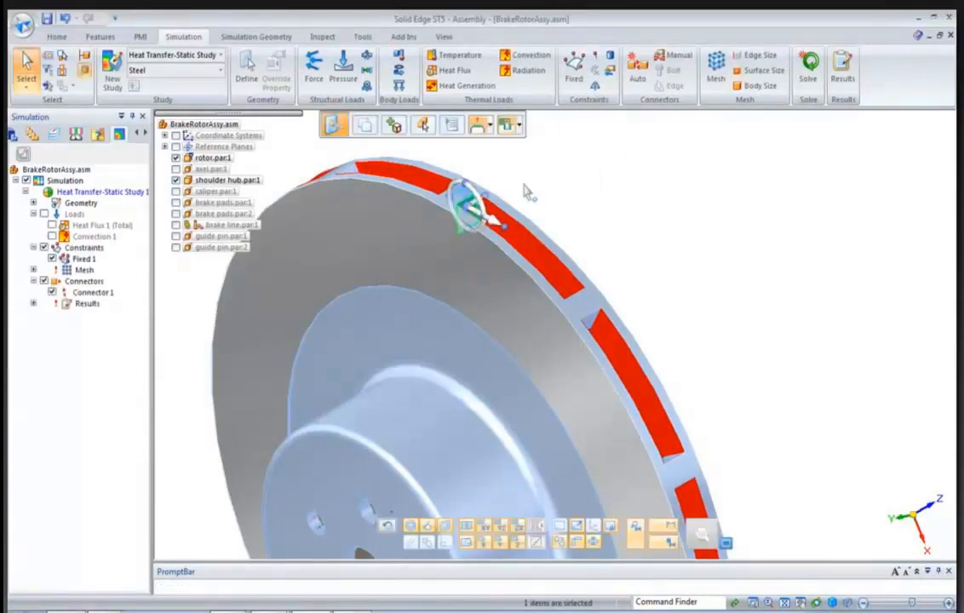
Rotate the same end face of the rotor's vent slot by 12 degrees about its outer edge.
{"action": "left_click", "coordinate": [527, 193]}
{"action": "right_click", "coordinate": [475, 210]}
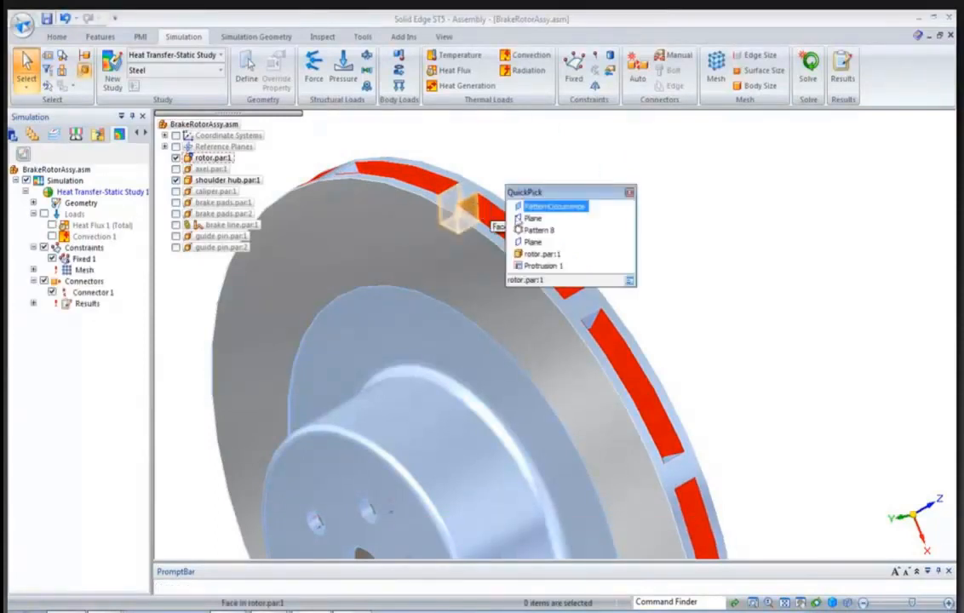
{"action": "left_click", "coordinate": [529, 210]}
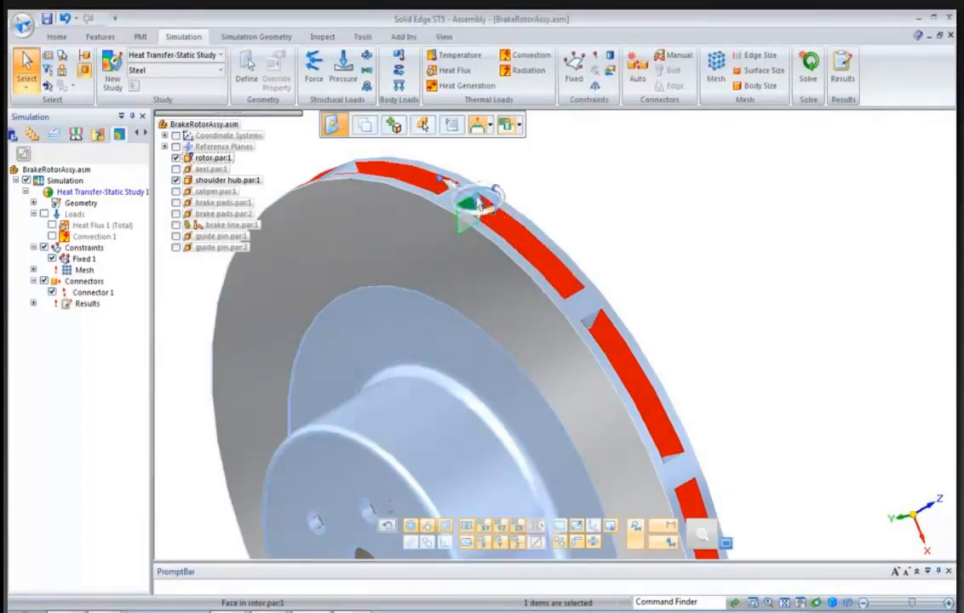
{"action": "scroll", "coordinate": [477, 219], "scroll_direction": "up", "scroll_amount": 2}
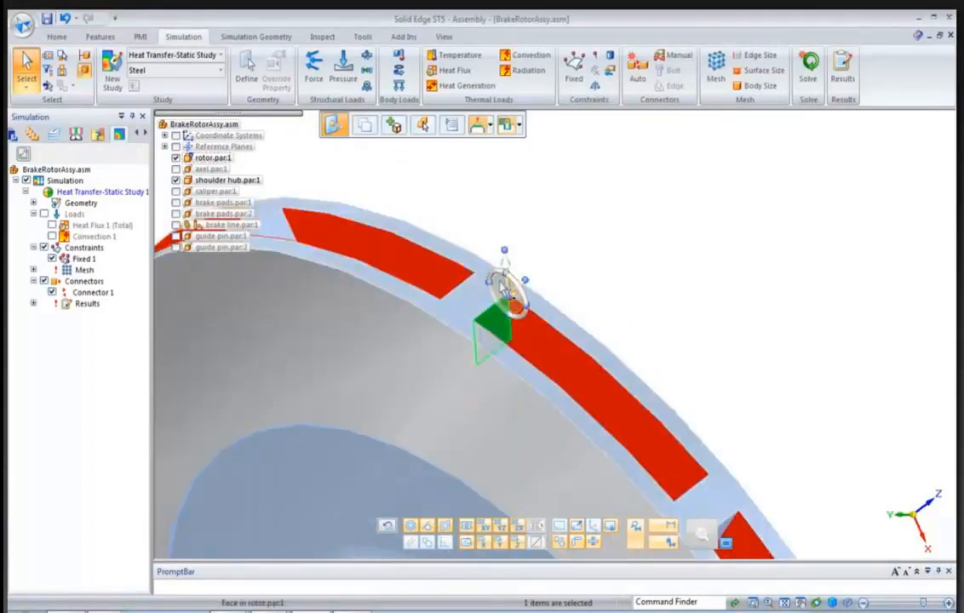
{"action": "left_click", "coordinate": [521, 315]}
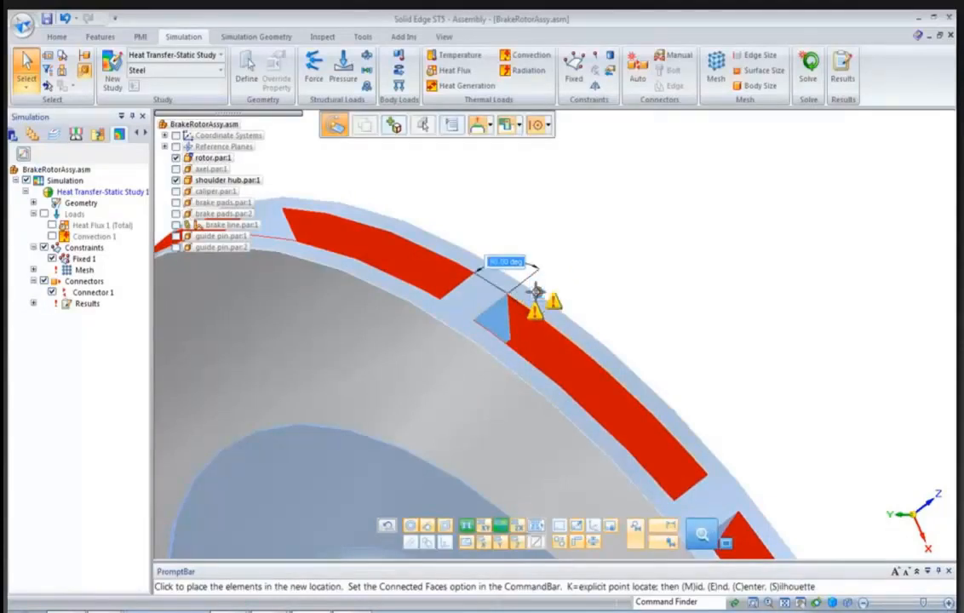
{"action": "left_click", "coordinate": [535, 292]}
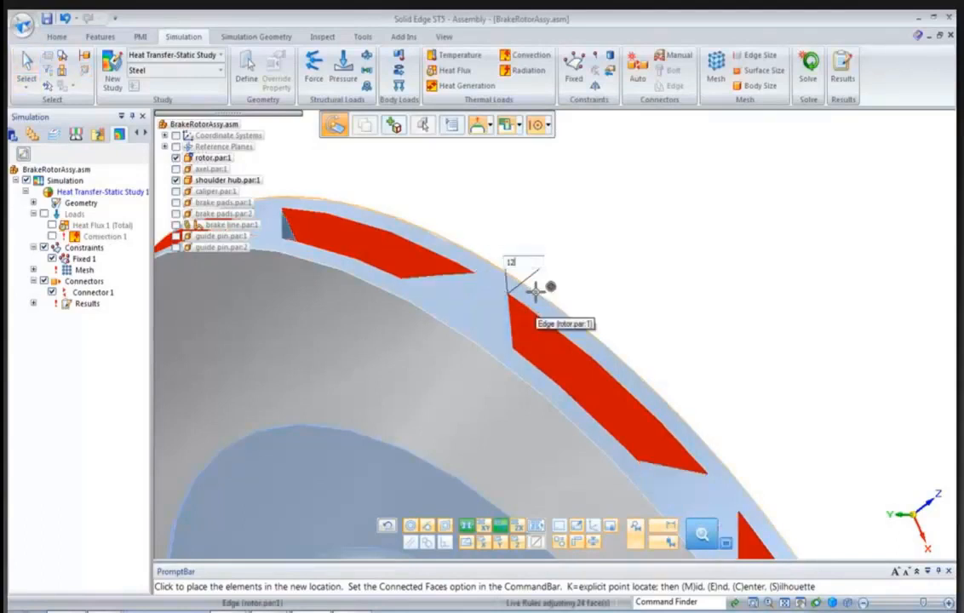
{"action": "key", "text": "Return"}
{"action": "left_click", "coordinate": [547, 229]}
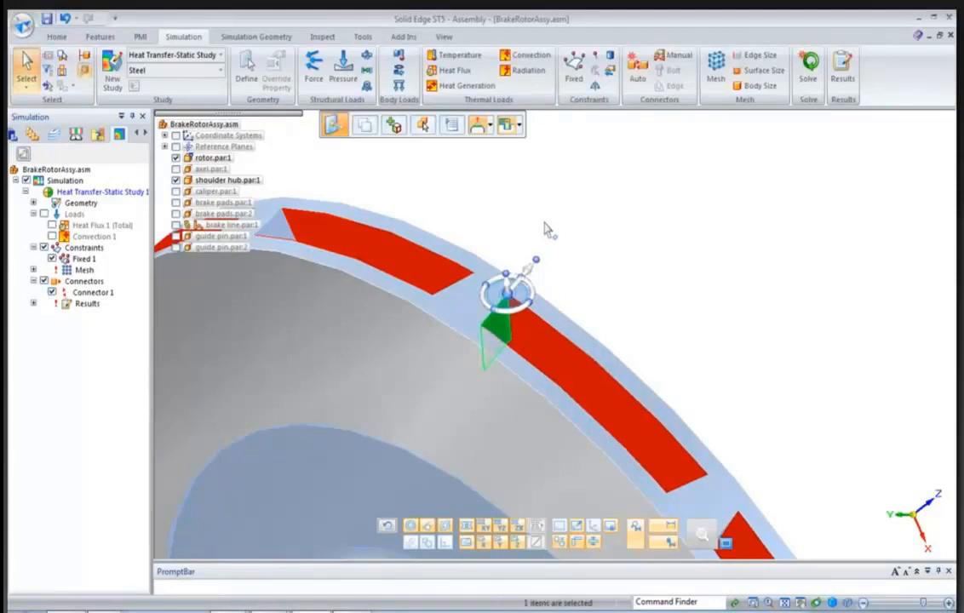
Select the vent slots' inner face and set the slot's 10.75 mm width dimension to 8.75 mm, changing both sides symmetrically.
{"action": "scroll", "coordinate": [547, 230], "scroll_direction": "down", "scroll_amount": 3}
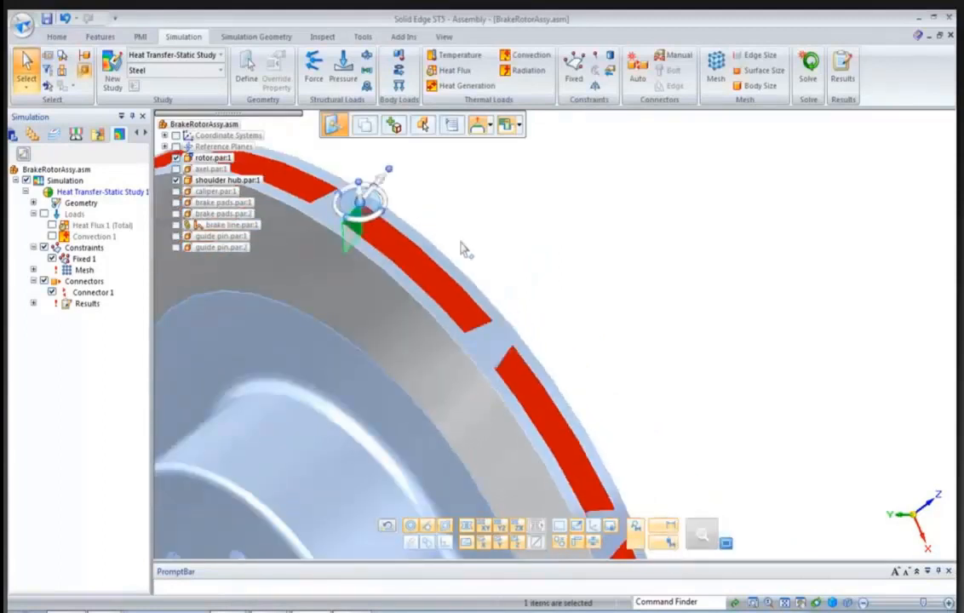
{"action": "left_click", "coordinate": [416, 263]}
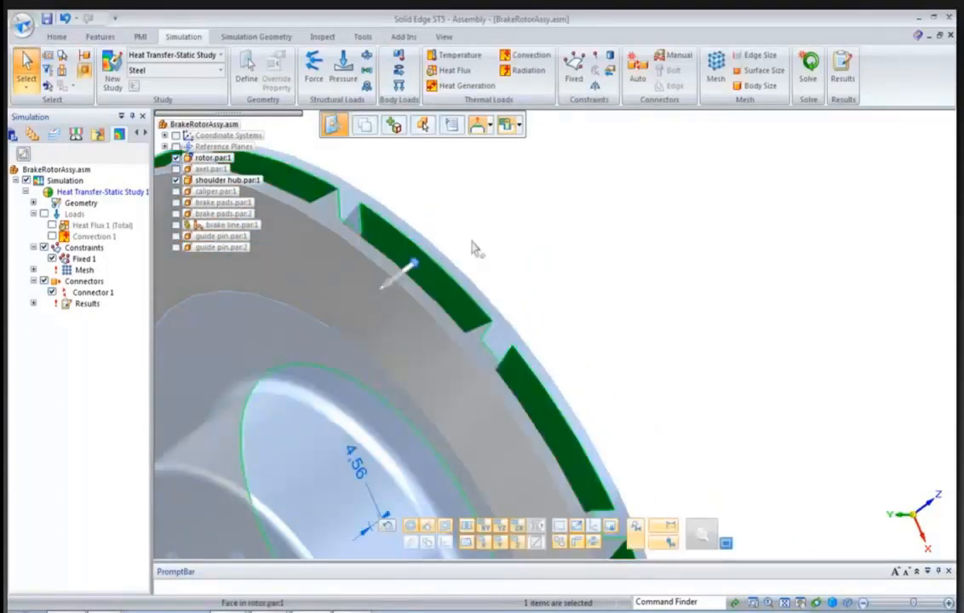
{"action": "middle_click_drag", "start_coordinate": [473, 243], "coordinate": [474, 247]}
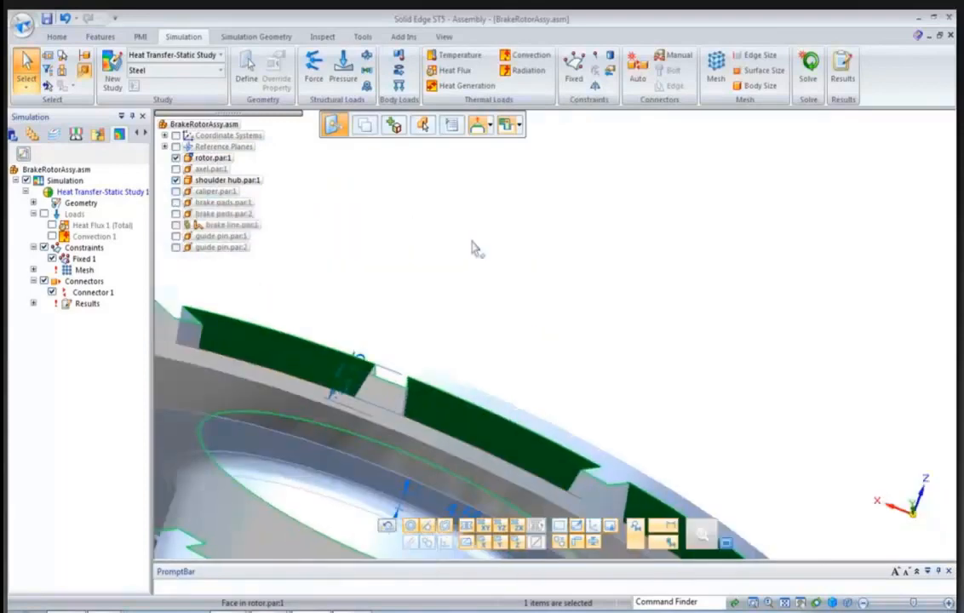
{"action": "scroll", "coordinate": [474, 248], "scroll_direction": "up", "scroll_amount": 3}
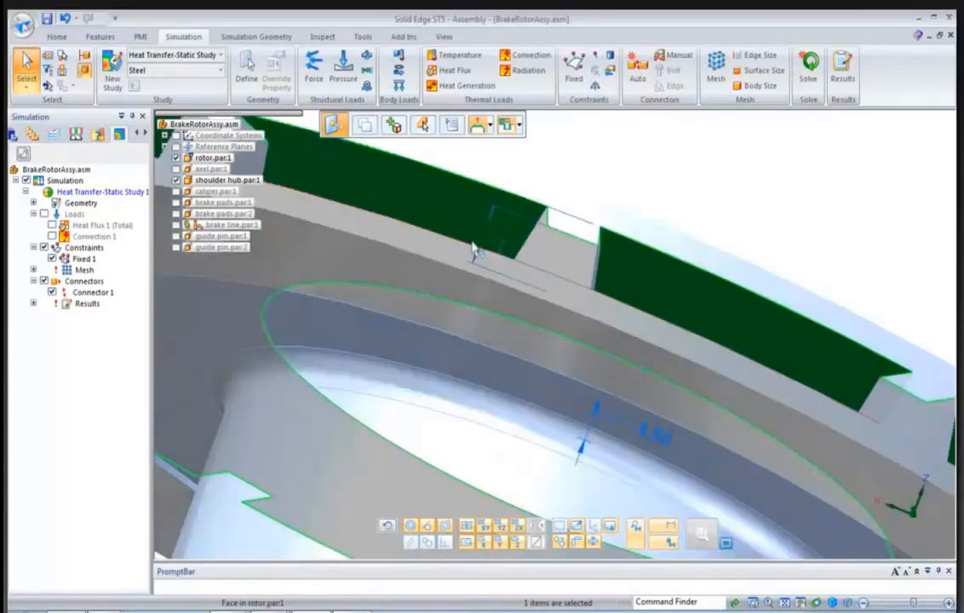
{"action": "scroll", "coordinate": [474, 249], "scroll_direction": "up", "scroll_amount": 3}
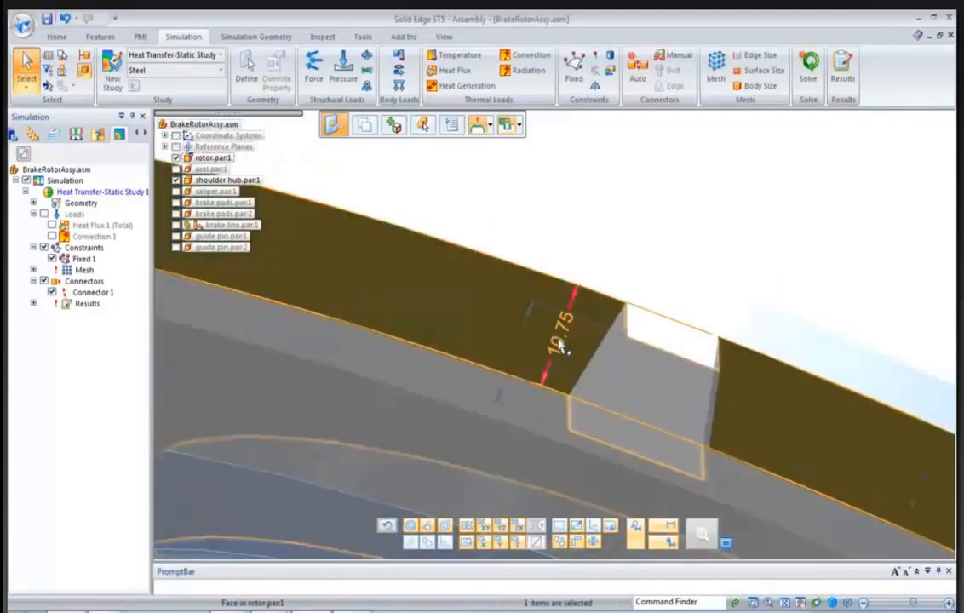
{"action": "left_click", "coordinate": [562, 345]}
{"action": "left_click", "coordinate": [552, 401]}
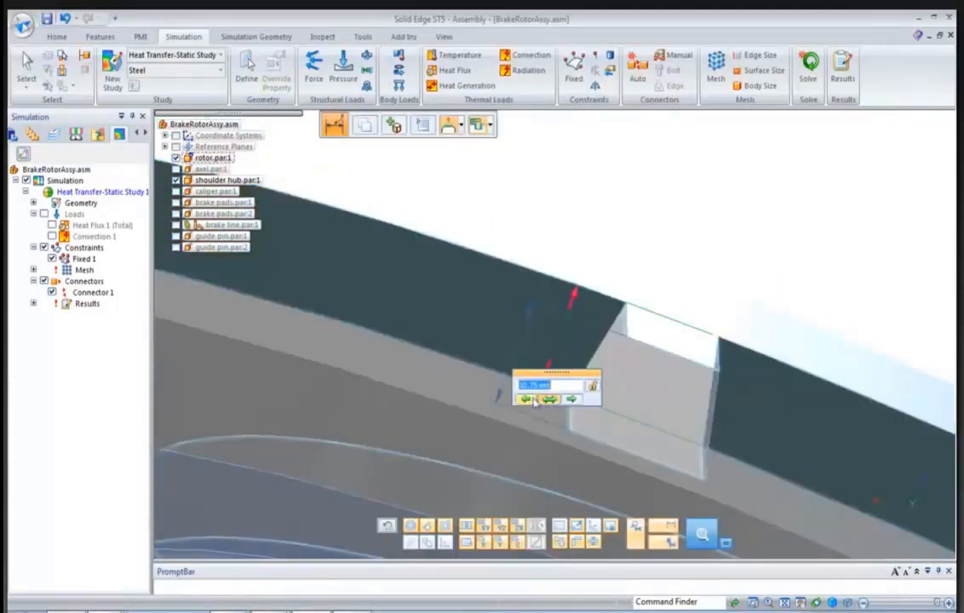
{"action": "type", "text": "8."}
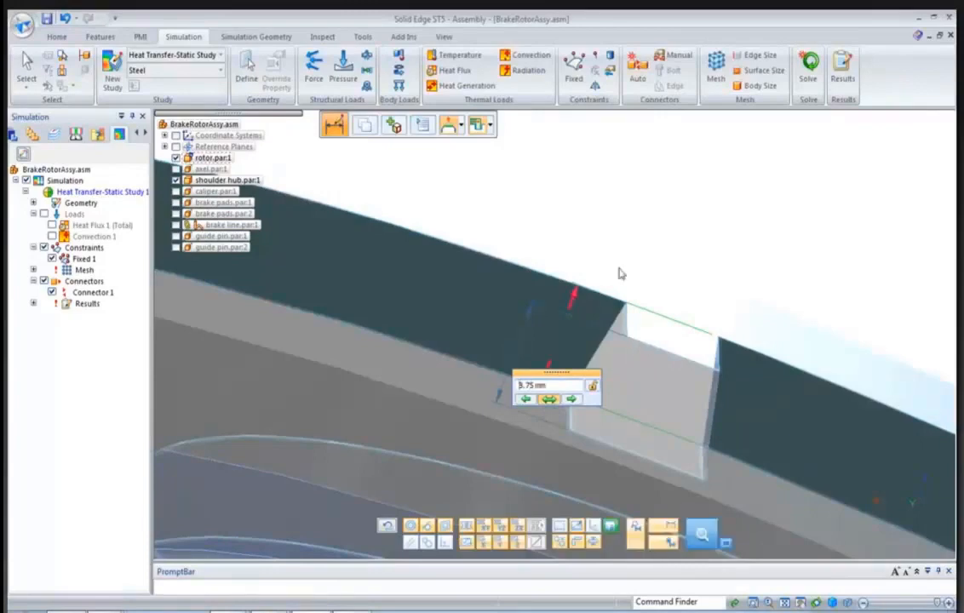
{"action": "key", "text": "Return"}
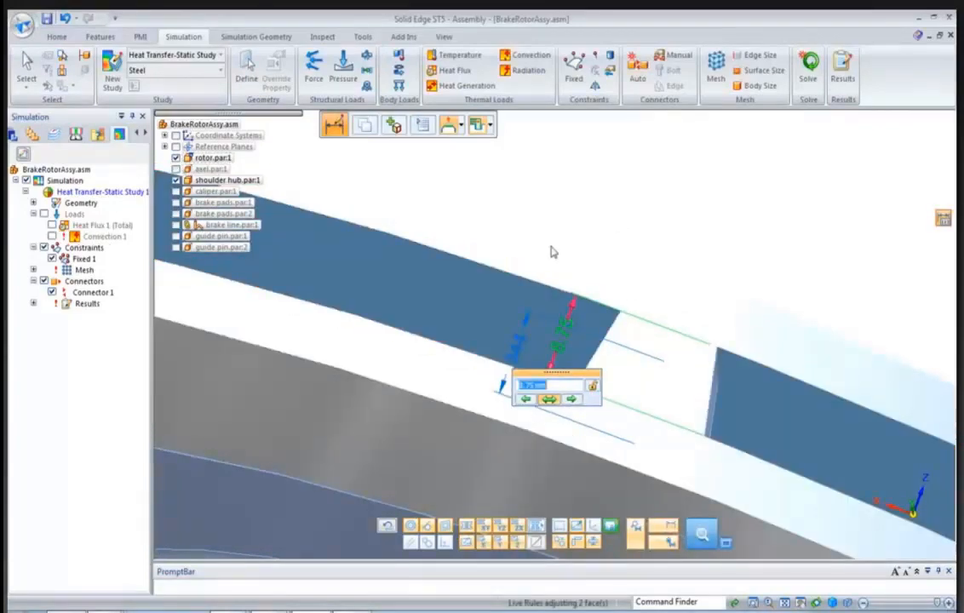
{"action": "key", "text": "Escape"}
{"action": "scroll", "coordinate": [553, 253], "scroll_direction": "down", "scroll_amount": 3}
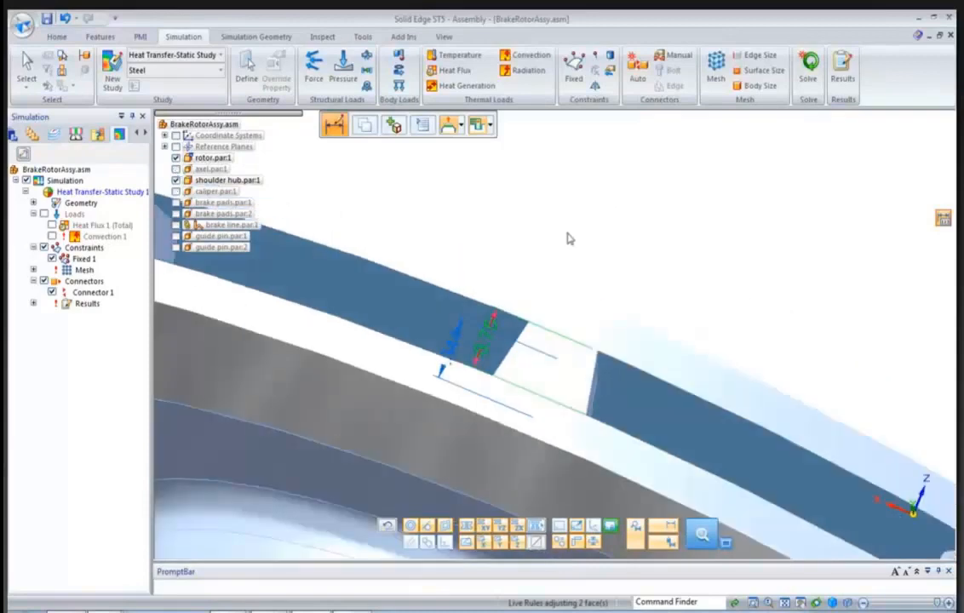
{"action": "scroll", "coordinate": [581, 228], "scroll_direction": "down", "scroll_amount": 2}
{"action": "key", "text": "Escape"}
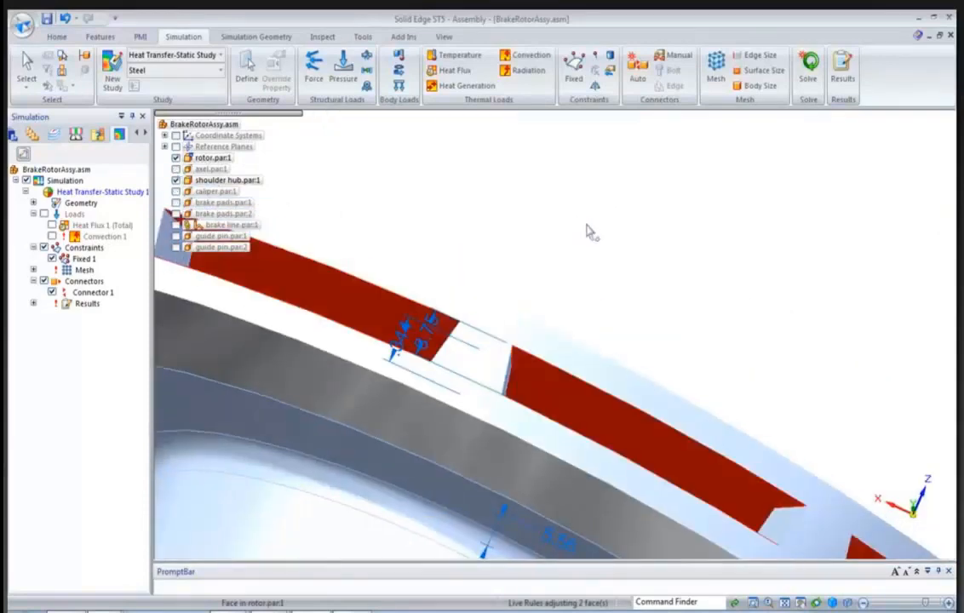
{"action": "left_click", "coordinate": [591, 230]}
{"action": "middle_click_drag", "start_coordinate": [591, 231], "coordinate": [593, 262]}
{"action": "scroll", "coordinate": [597, 261], "scroll_direction": "down", "scroll_amount": 5}
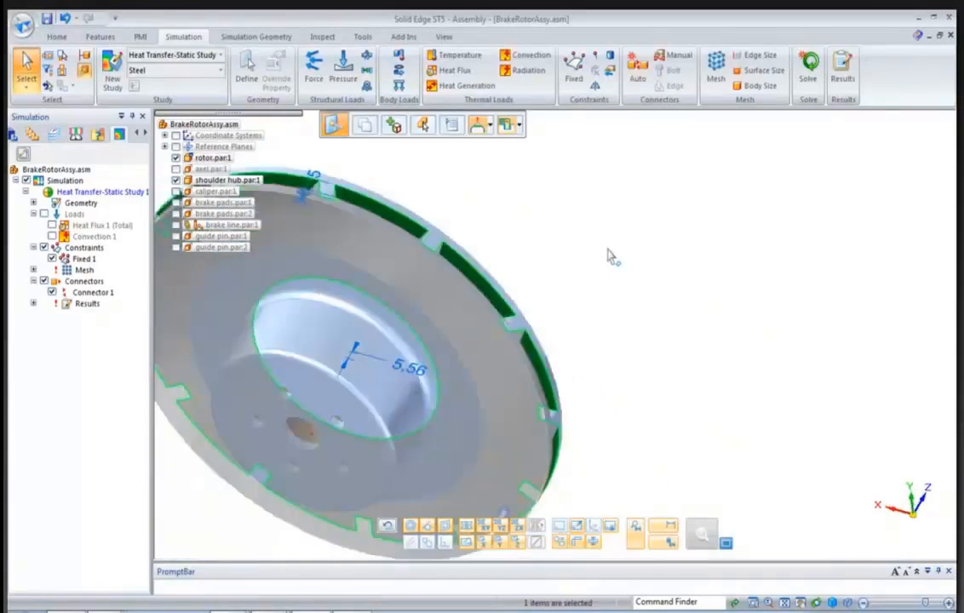
{"action": "key", "text": "Escape"}
{"action": "middle_click_drag", "start_coordinate": [608, 250], "coordinate": [667, 229]}
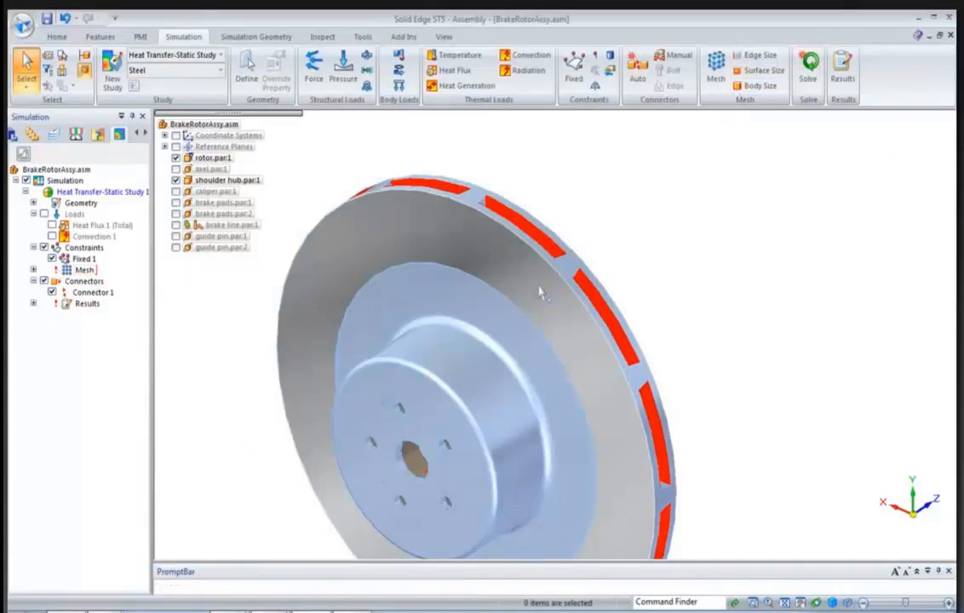
Switch to Windows Explorer and open the 3_thermal_change folder inside 3_Thermal.
{"action": "left_click", "coordinate": [127, 611]}
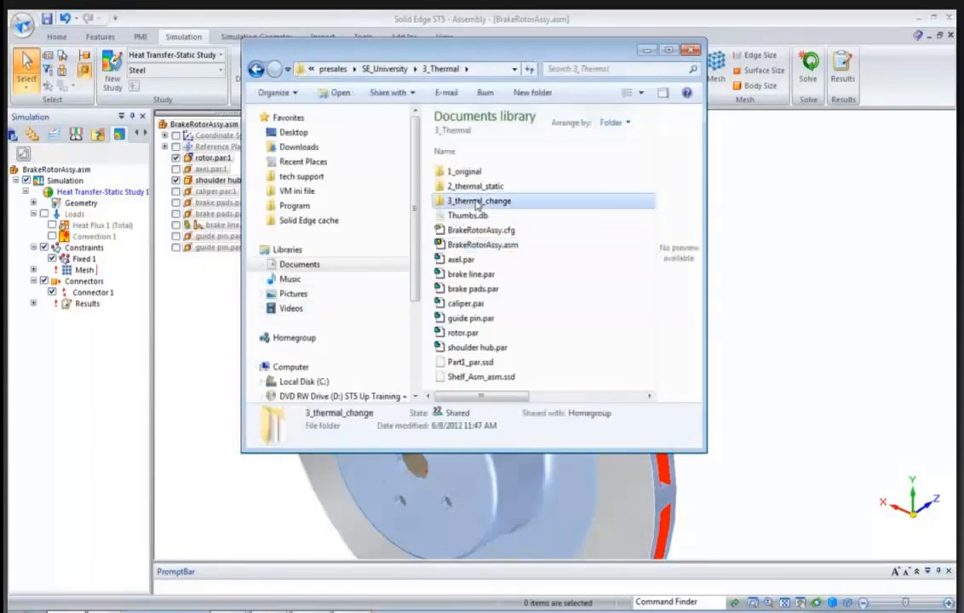
{"action": "double_click", "coordinate": [471, 201]}
{"action": "left_click", "coordinate": [470, 203]}
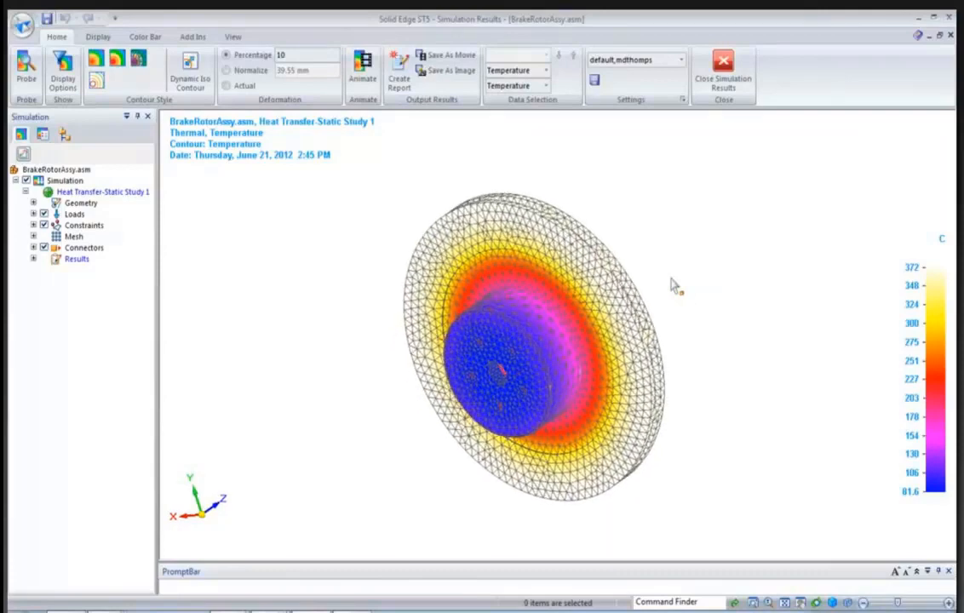
Hide the loads, constraints and connectors in the temperature results and show the contour as iso lines.
{"action": "left_click", "coordinate": [44, 213]}
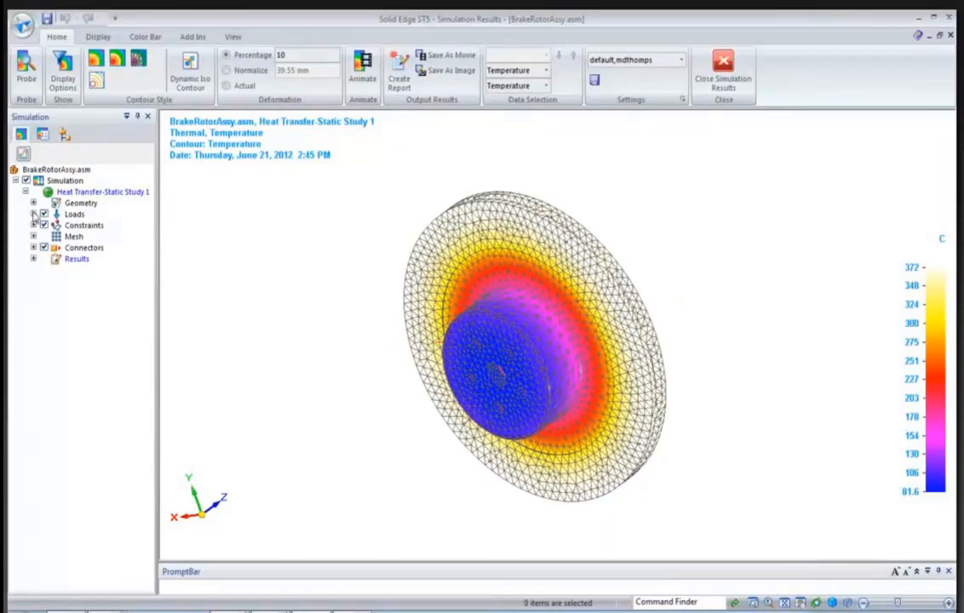
{"action": "left_click", "coordinate": [43, 225]}
{"action": "left_click", "coordinate": [43, 247]}
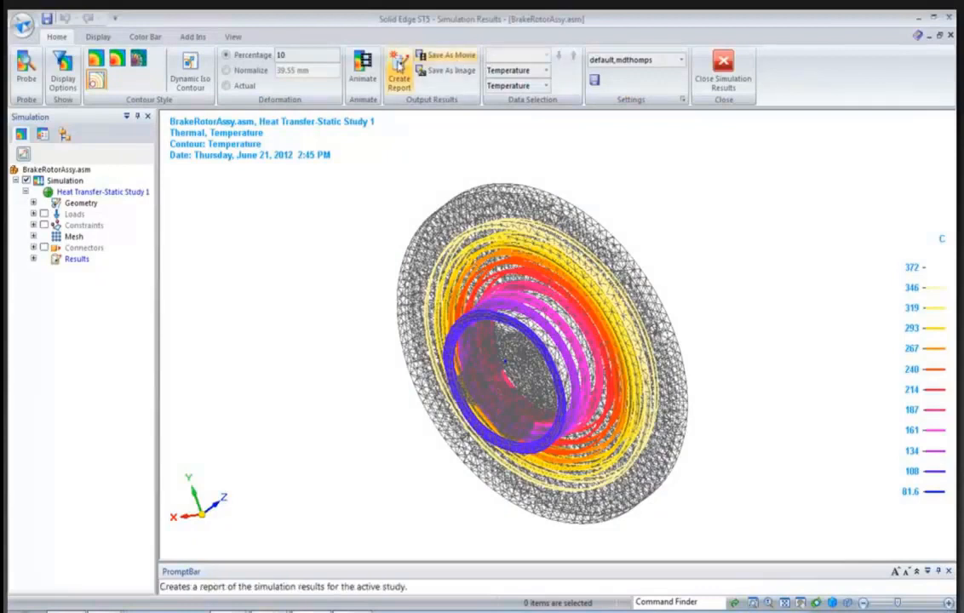
Set the temperature color bar to 24 levels.
{"action": "left_click", "coordinate": [109, 39]}
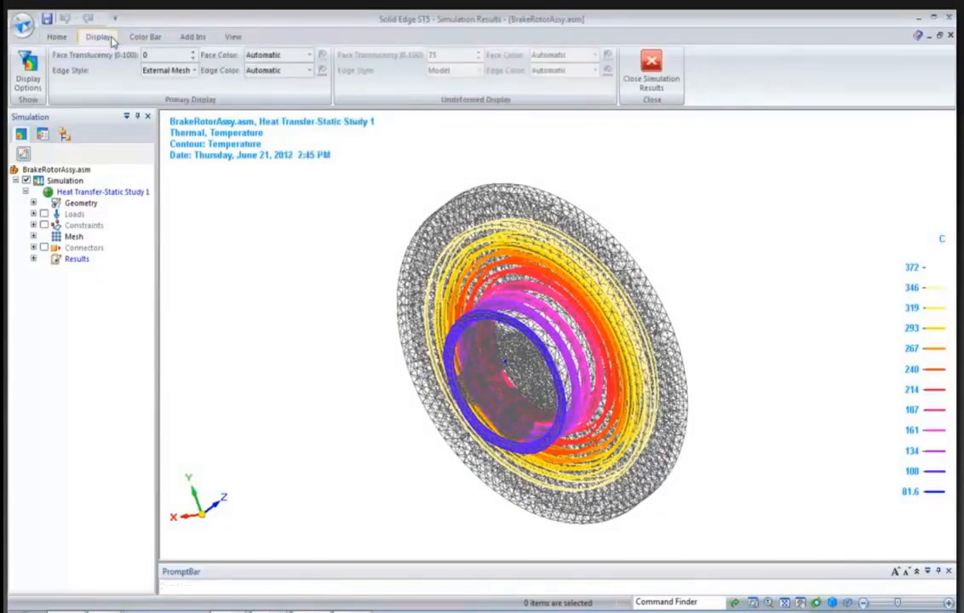
{"action": "left_click", "coordinate": [143, 38]}
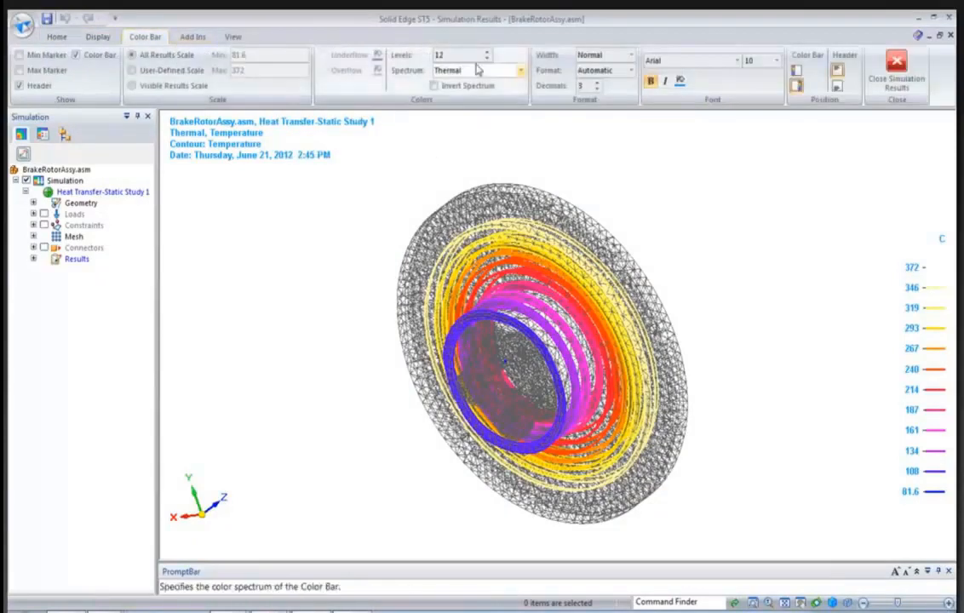
{"action": "type", "text": "24"}
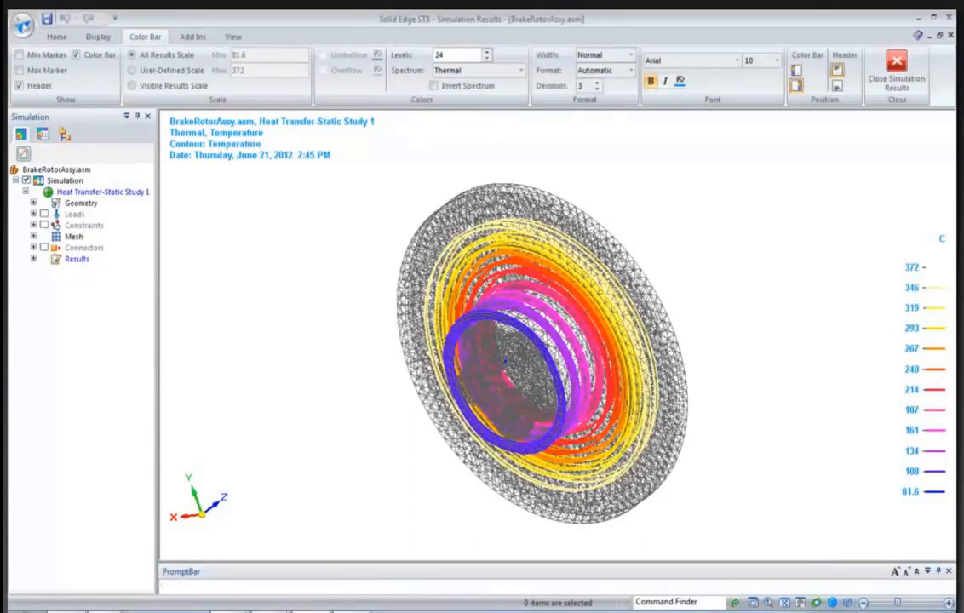
{"action": "key", "text": "Return"}
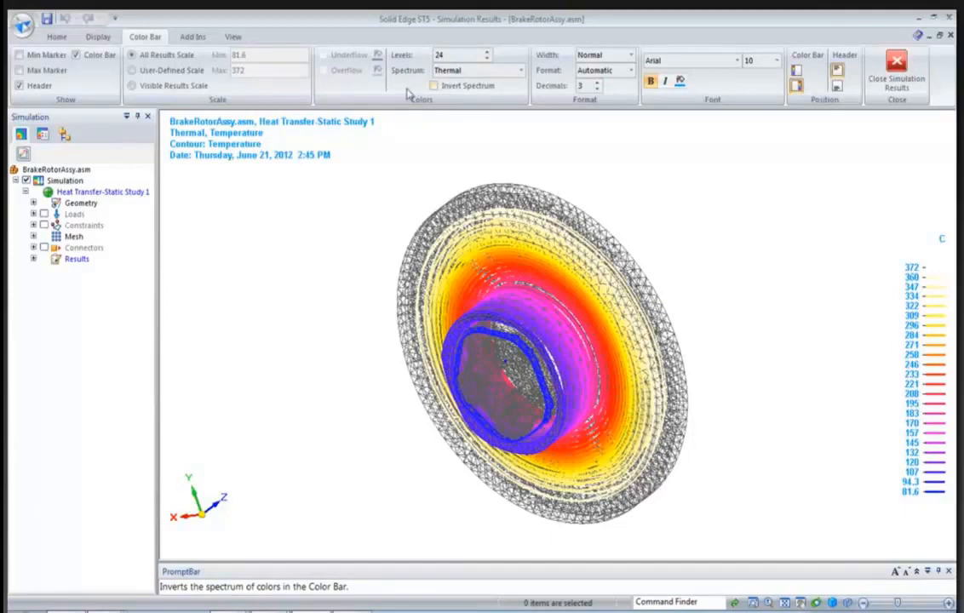
Start the Dynamic Iso Contour on the rotor's temperature results and step the contour up through higher temperatures.
{"action": "left_click", "coordinate": [72, 39]}
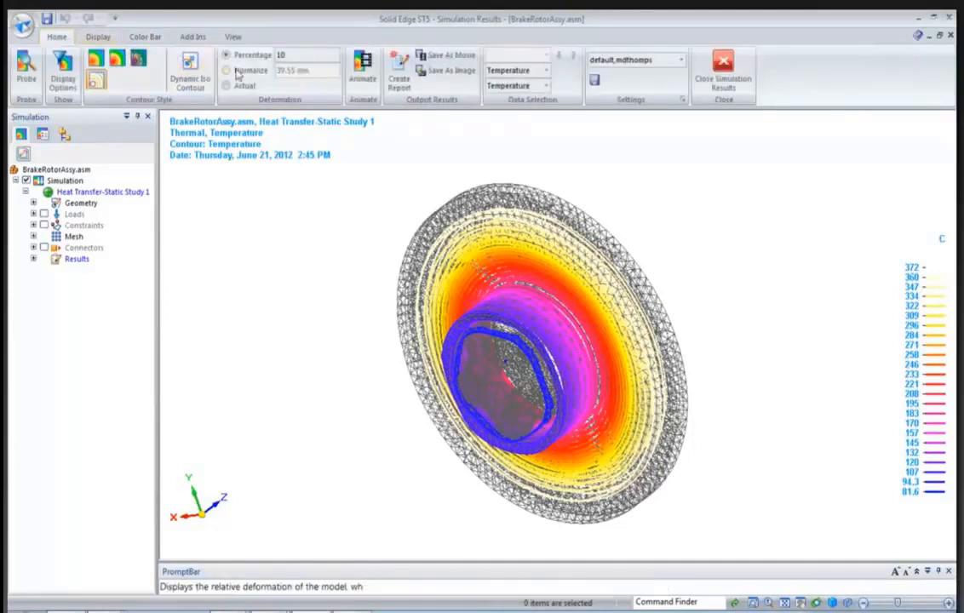
{"action": "left_click", "coordinate": [201, 86]}
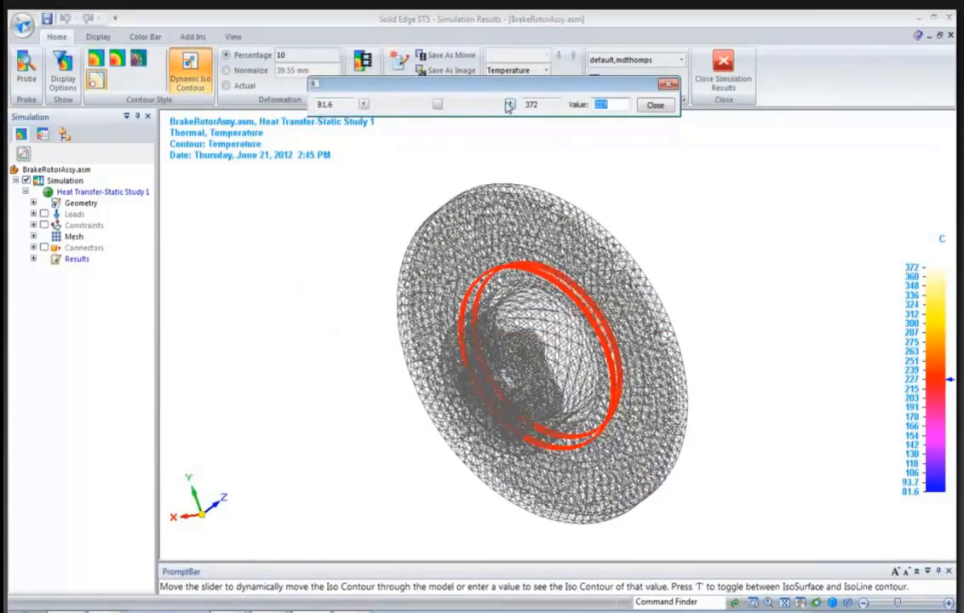
{"action": "left_click", "coordinate": [509, 105]}
{"action": "left_click", "coordinate": [511, 107]}
{"action": "left_click", "coordinate": [511, 107]}
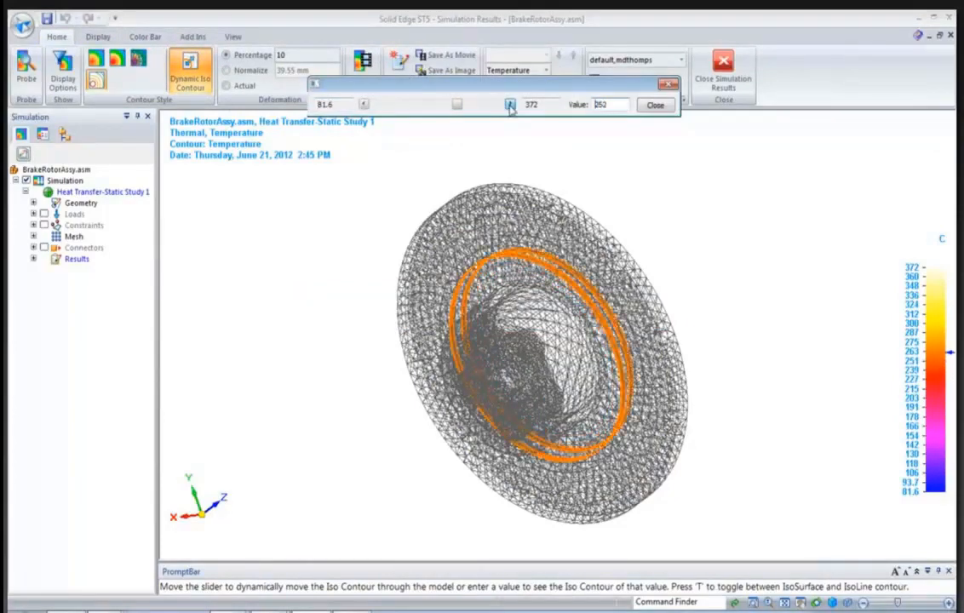
{"action": "left_click", "coordinate": [511, 107]}
Show the dynamic iso contour at a temperature value of 200, then close the iso contour control.
{"action": "double_click", "coordinate": [604, 104]}
{"action": "type", "text": "2"}
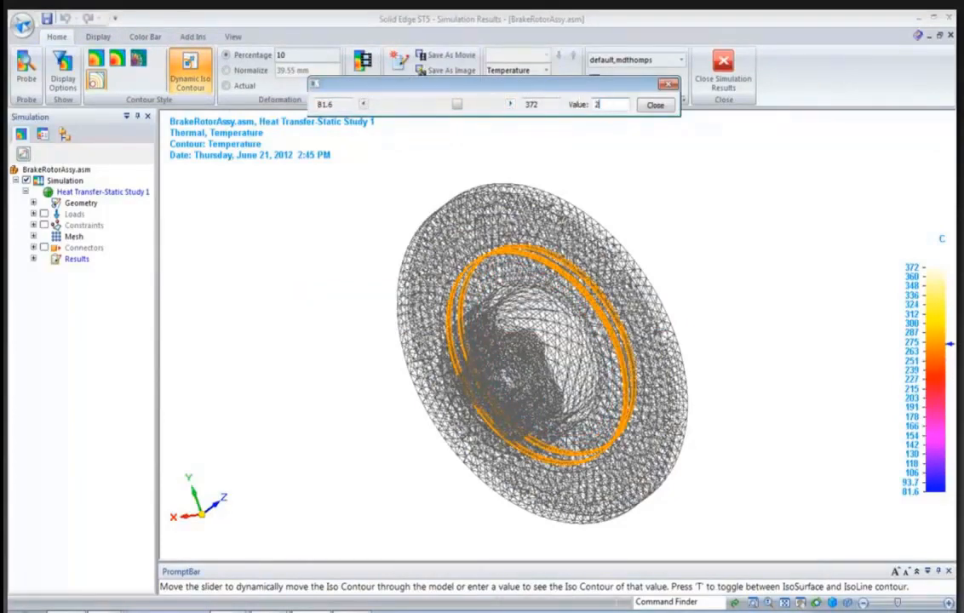
{"action": "type", "text": "00"}
{"action": "key", "text": "Return"}
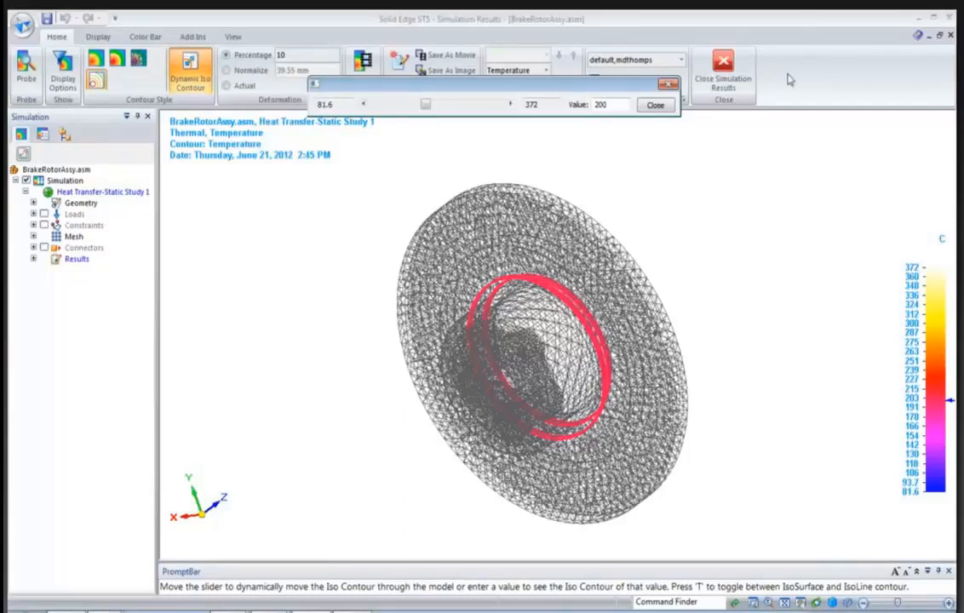
{"action": "left_click", "coordinate": [654, 106]}
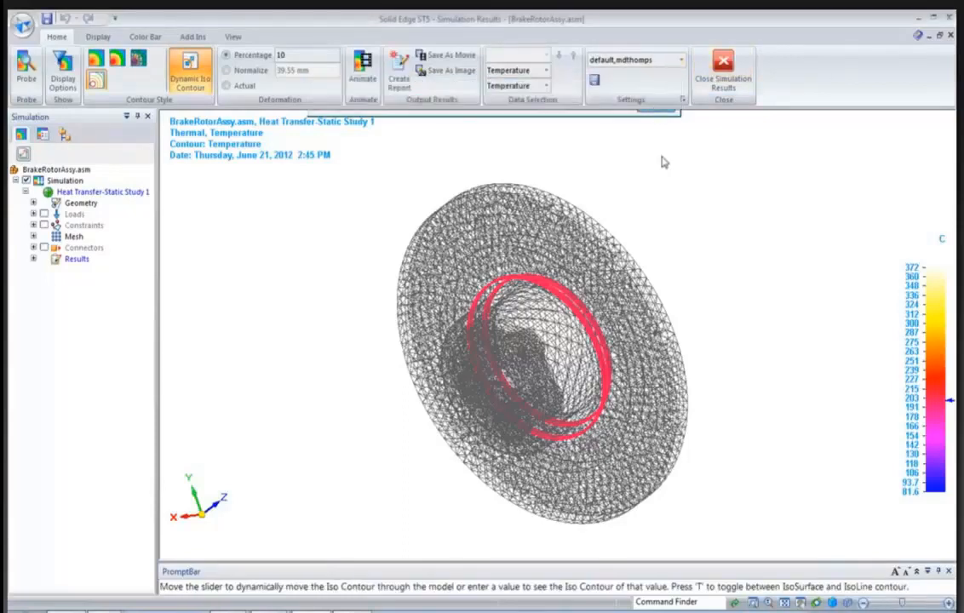
Switch to the PowerPoint slide show of the simulation presentation.
{"action": "key", "text": "alt+Tab"}
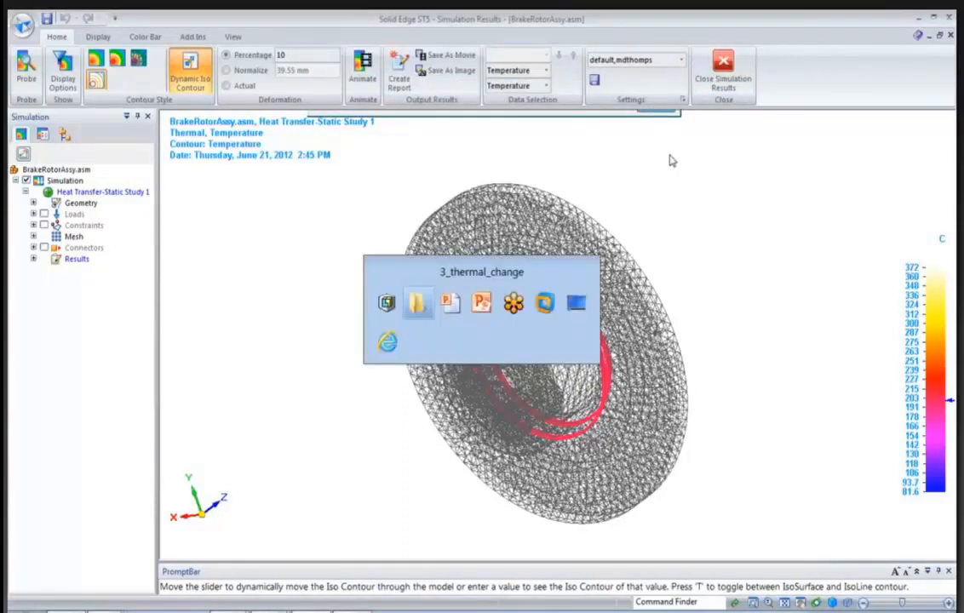
{"action": "key", "text": "alt+Tab"}
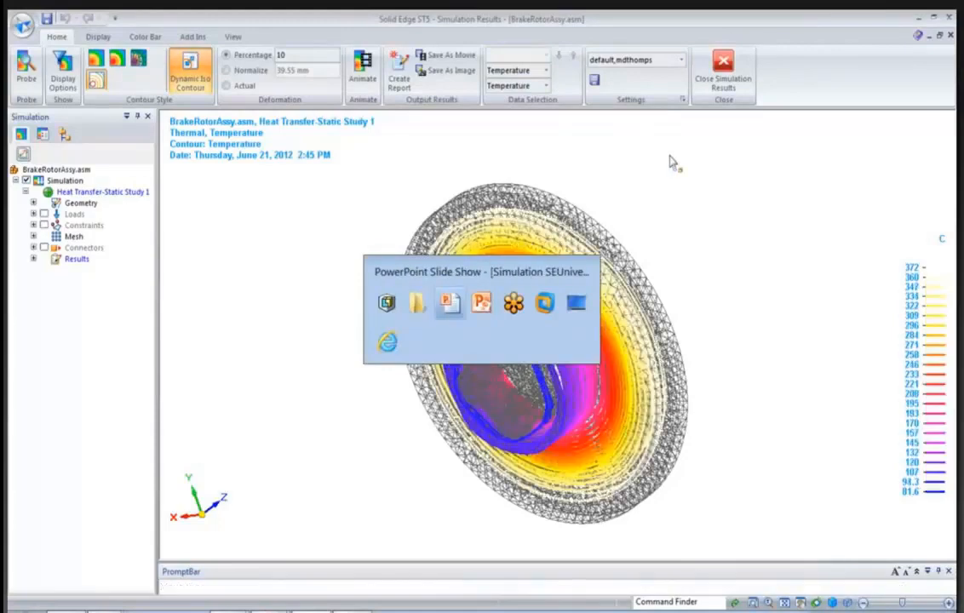